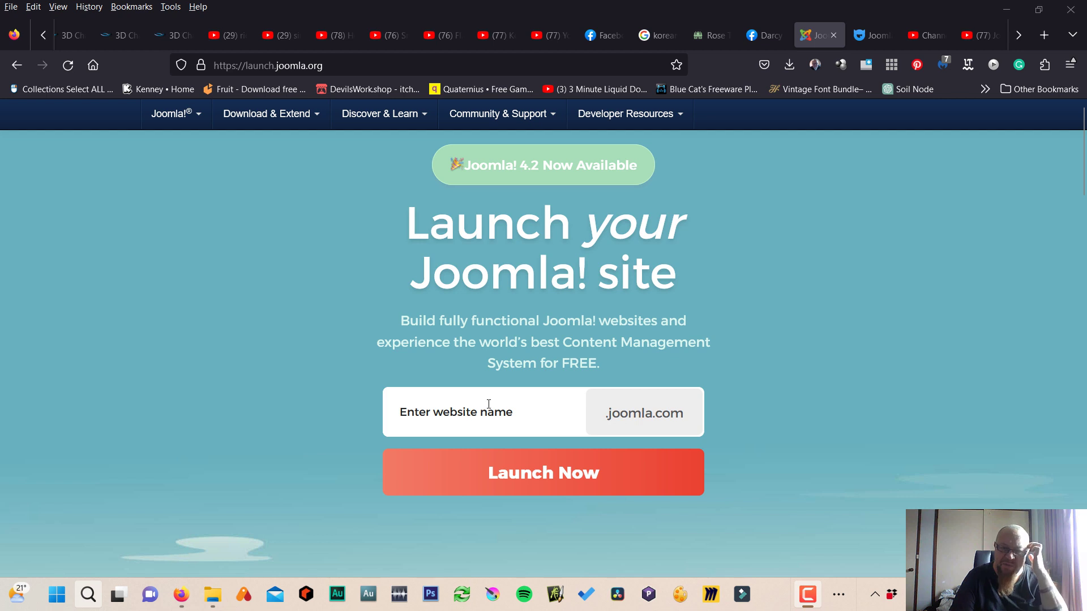
- Enter the new website's name, correcting typos, and check its domain availability with Launch Now
click(389, 412)
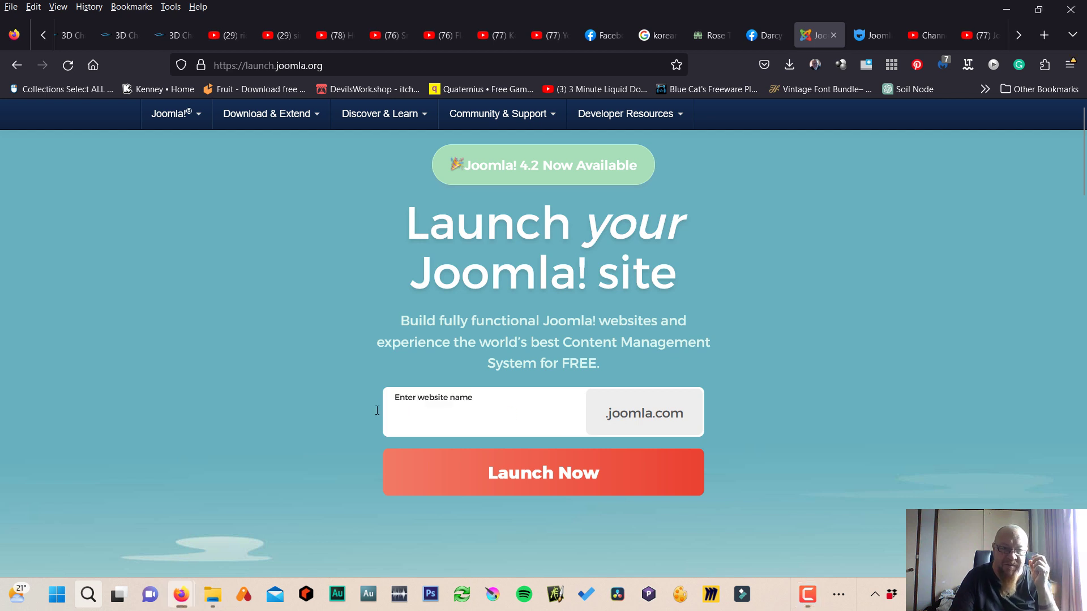
text(Dad)
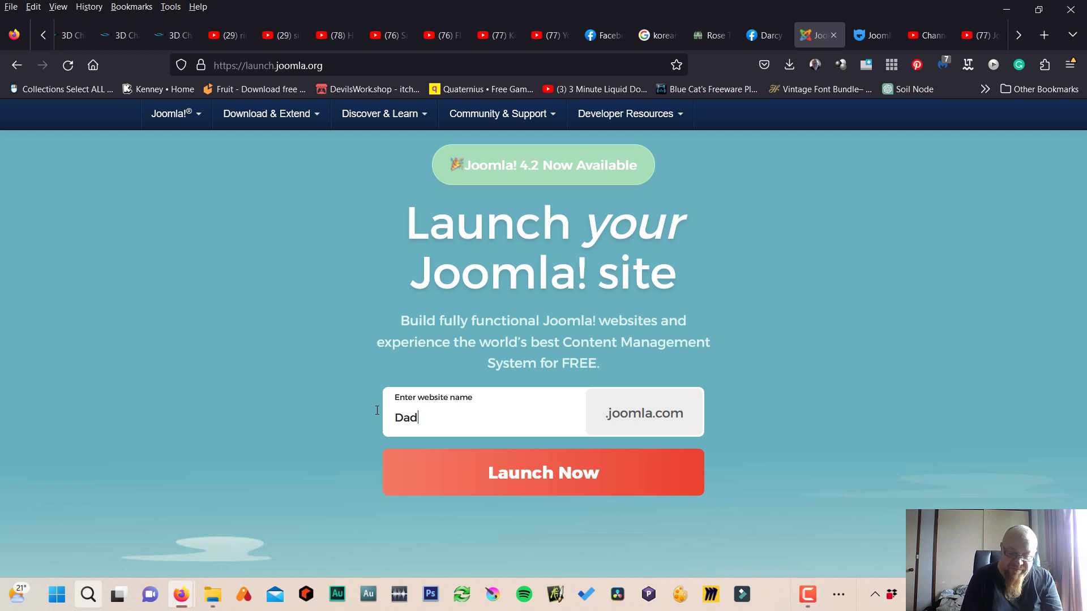
key(BackSpace)
key(BackSpace)
key(BackSpace)
text(J)
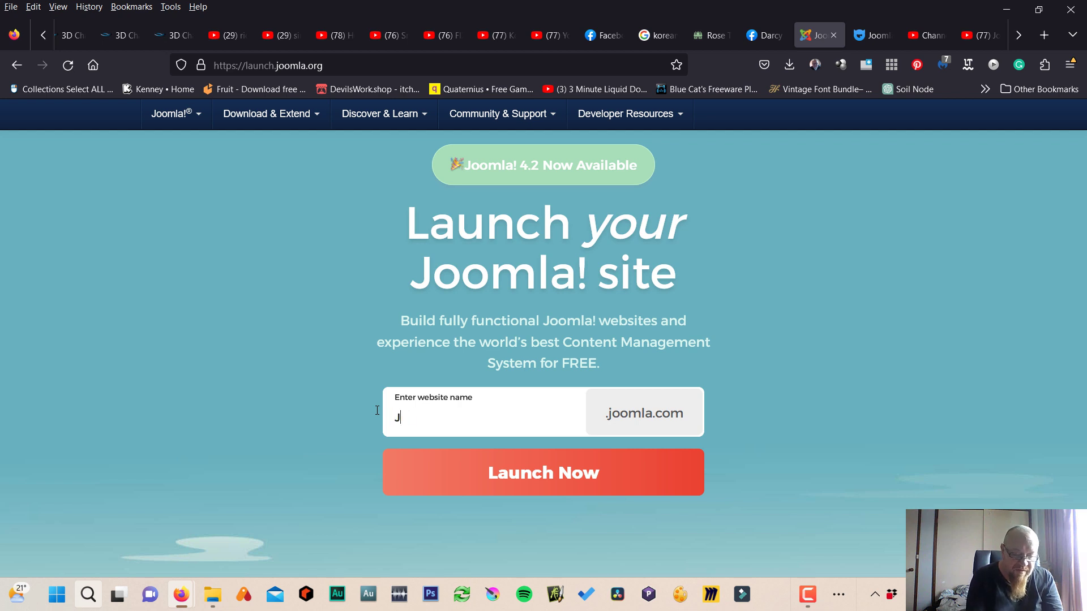
key(BackSpace)
text(jessic)
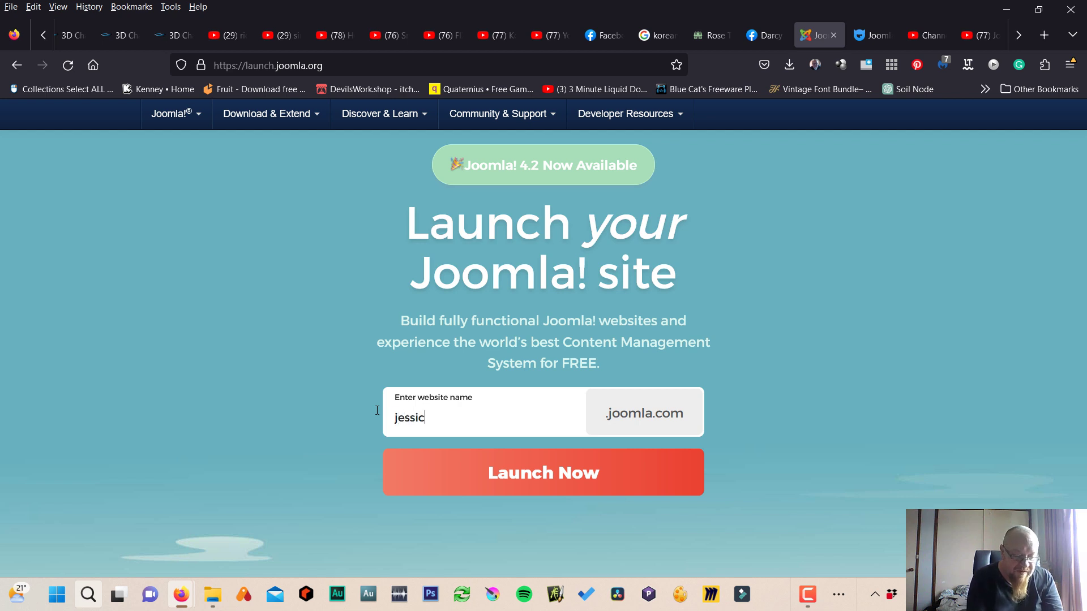
text(asdad)
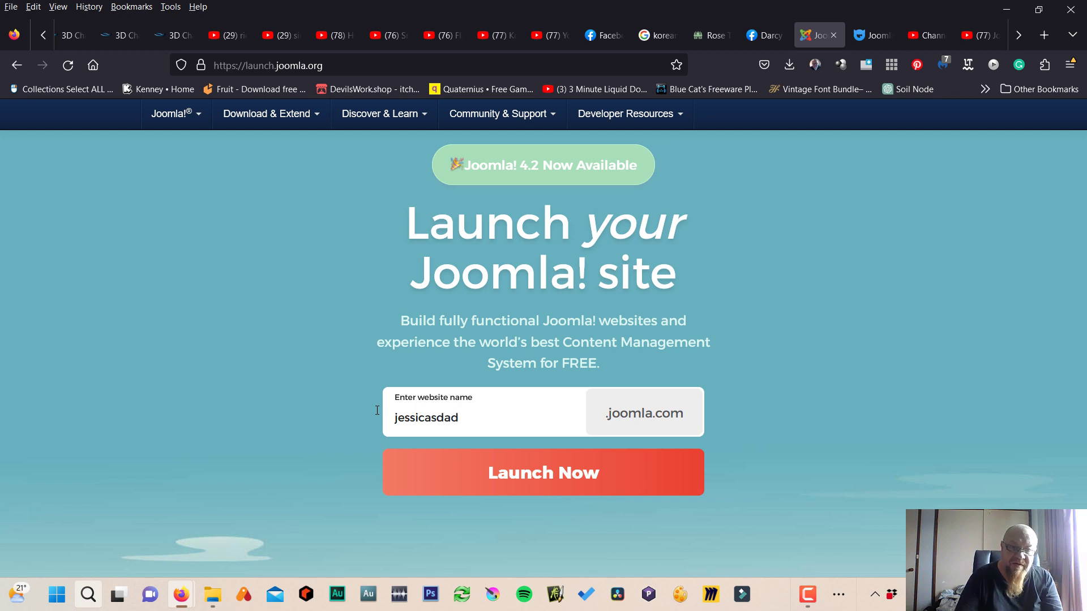
click(602, 480)
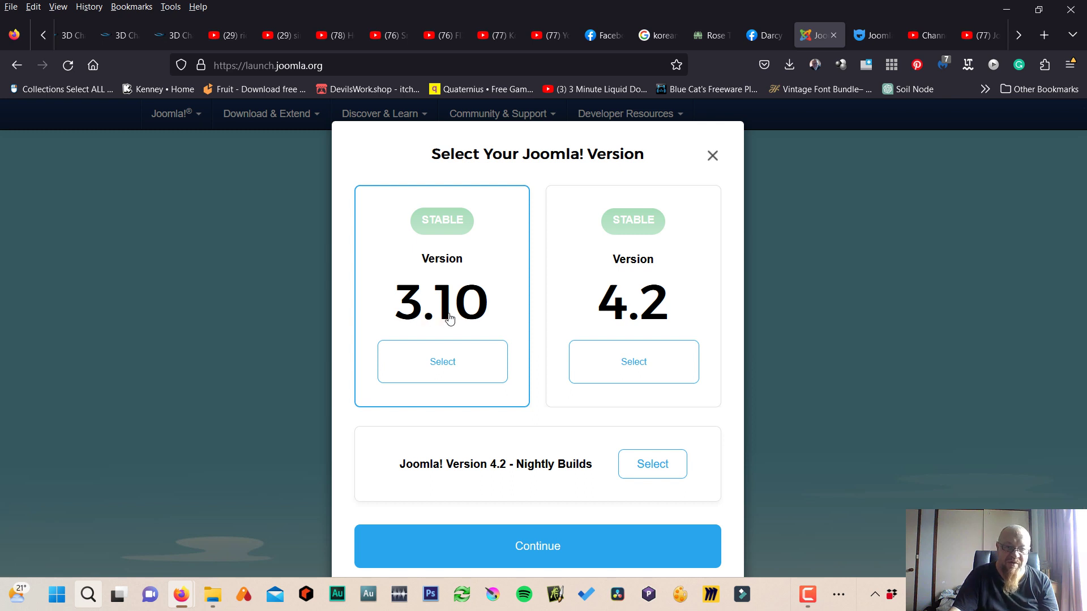
- Choose Joomla version 3.10 for the new site
scroll(450, 318, down, 1)
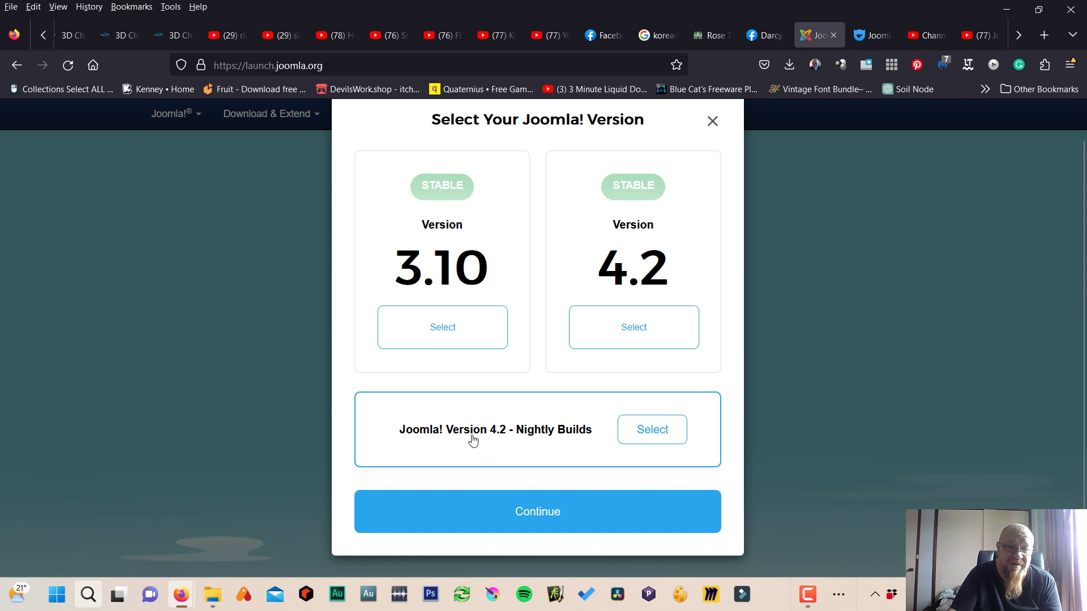
click(445, 329)
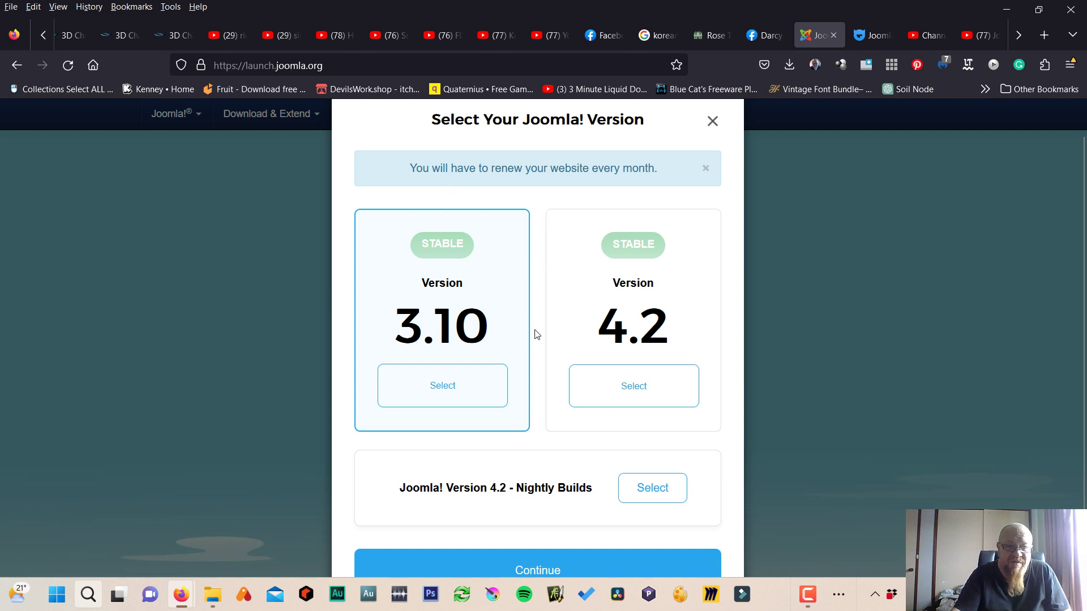
scroll(536, 335, down, 2)
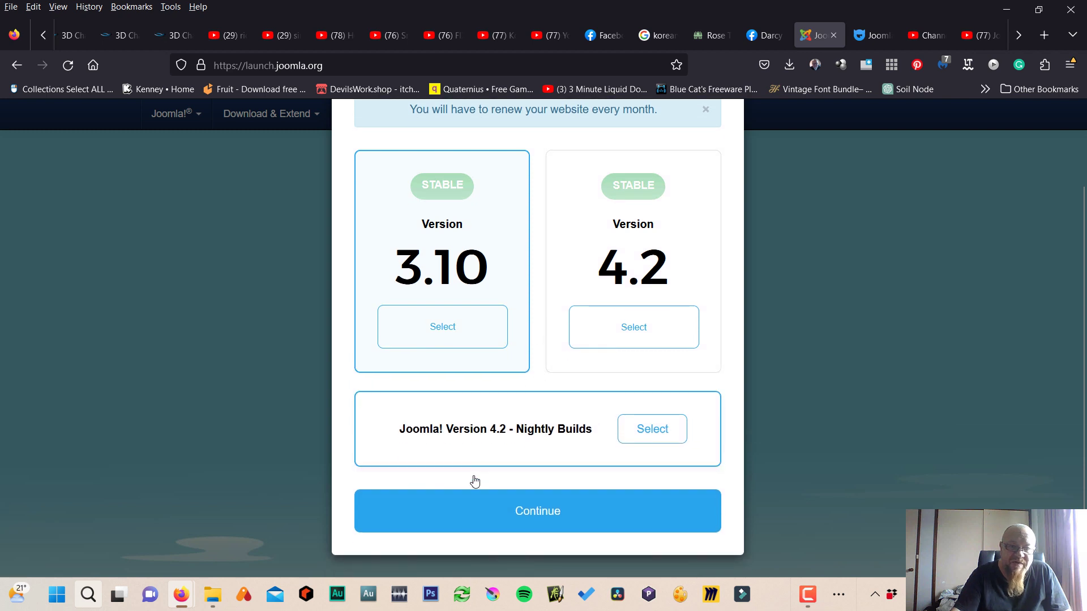
- Confirm the version, then fill in the account name, saved e-mail, password and phone number
click(488, 517)
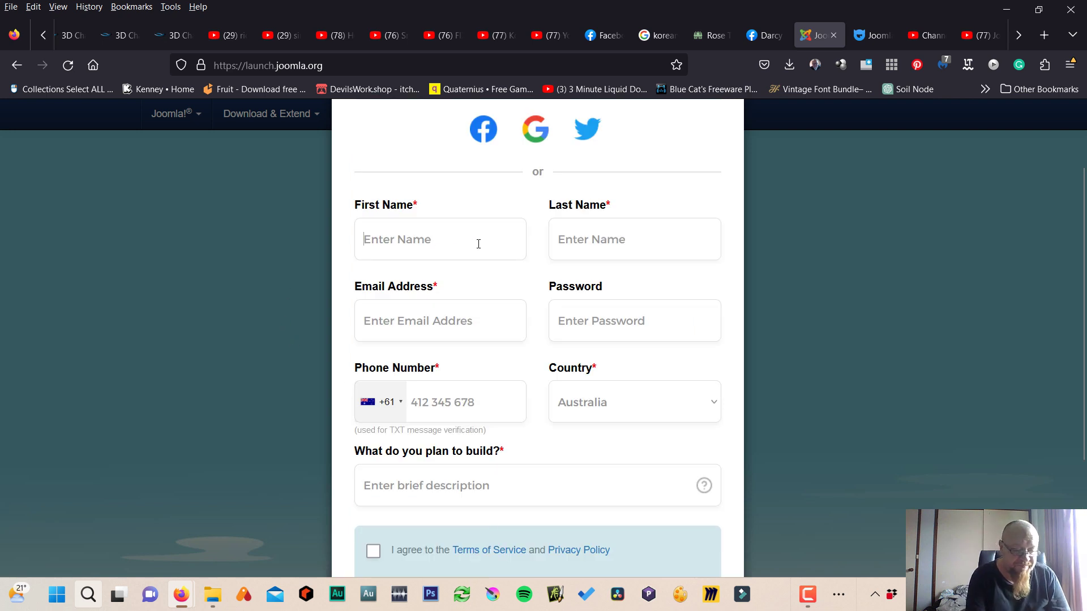
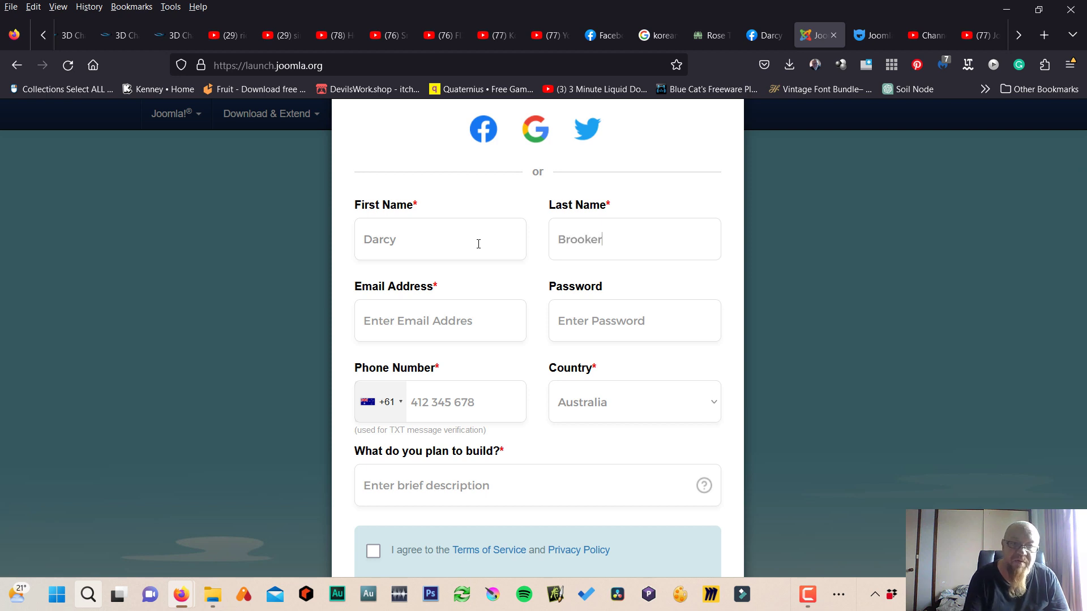
click(441, 321)
text(darcy)
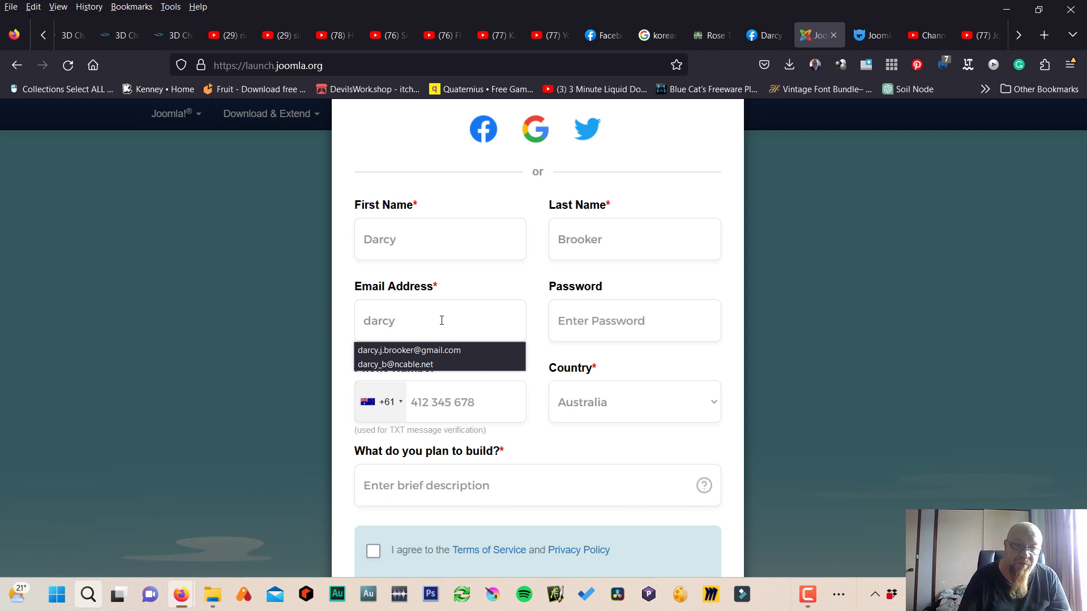
click(435, 351)
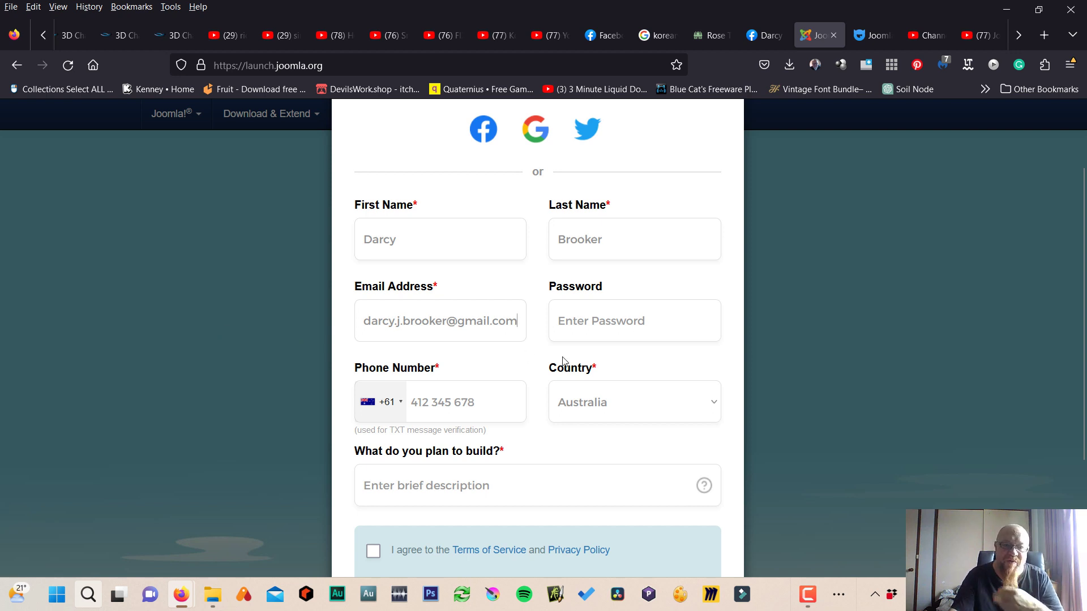
click(620, 322)
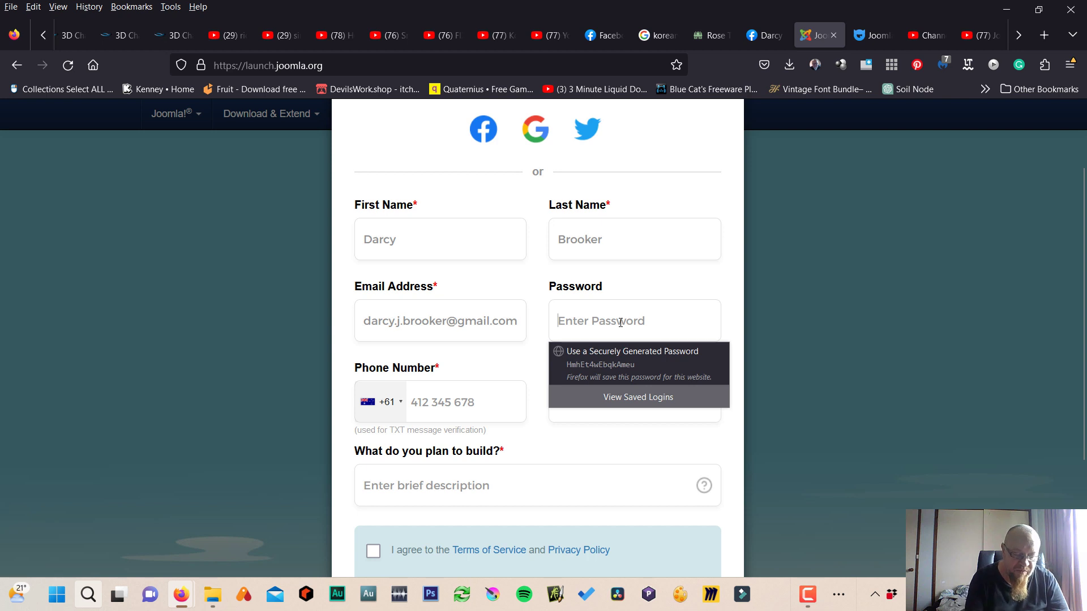
text(*******)
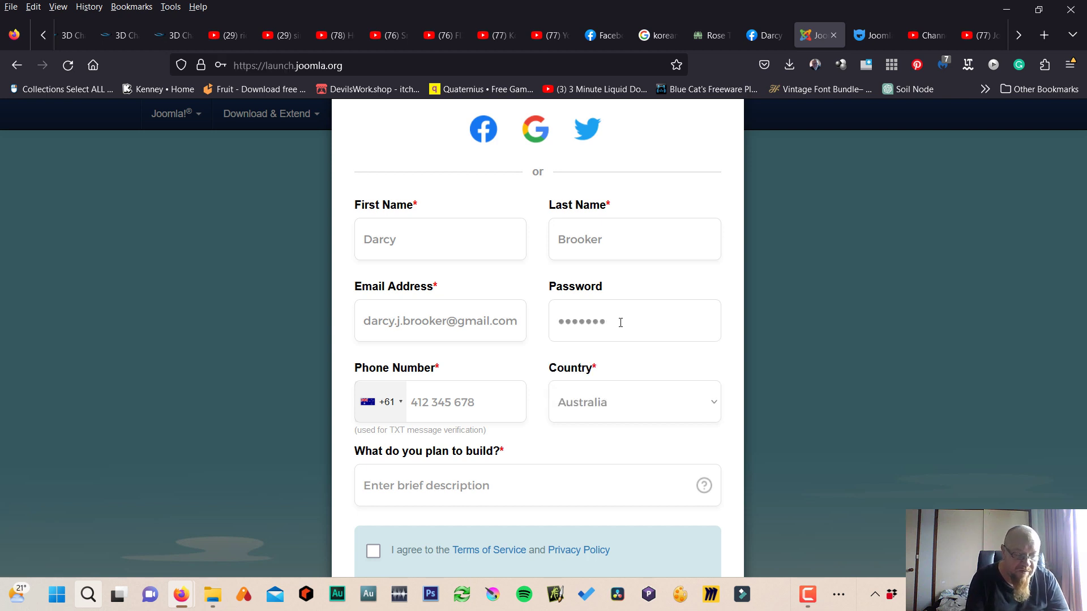
text(****)
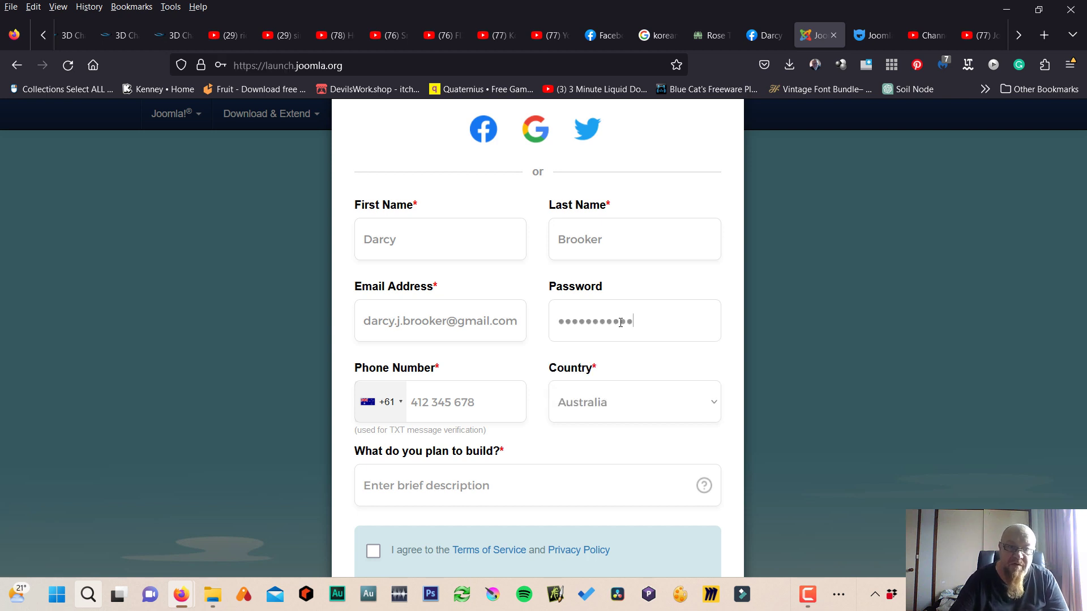
click(498, 400)
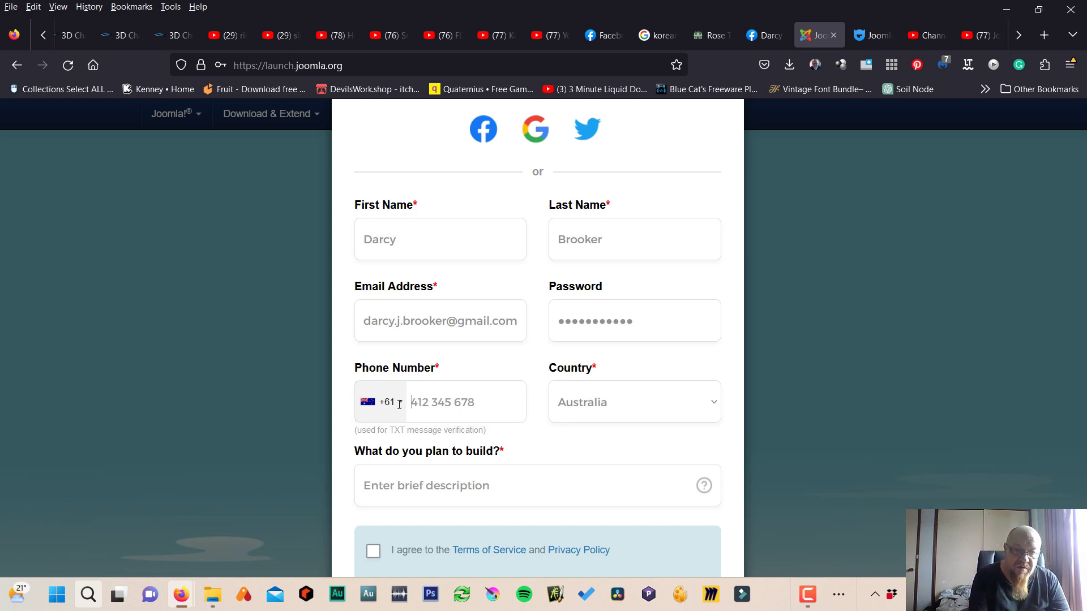
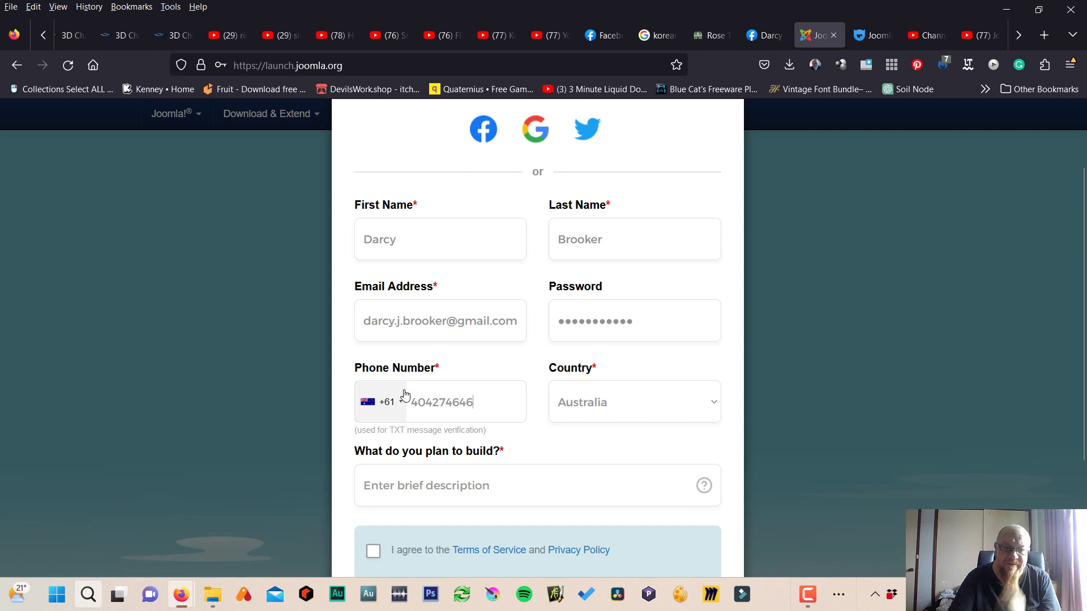
- Describe the planned site as 'A Dog House', accept both agreements, and register
scroll(569, 484, down, 1)
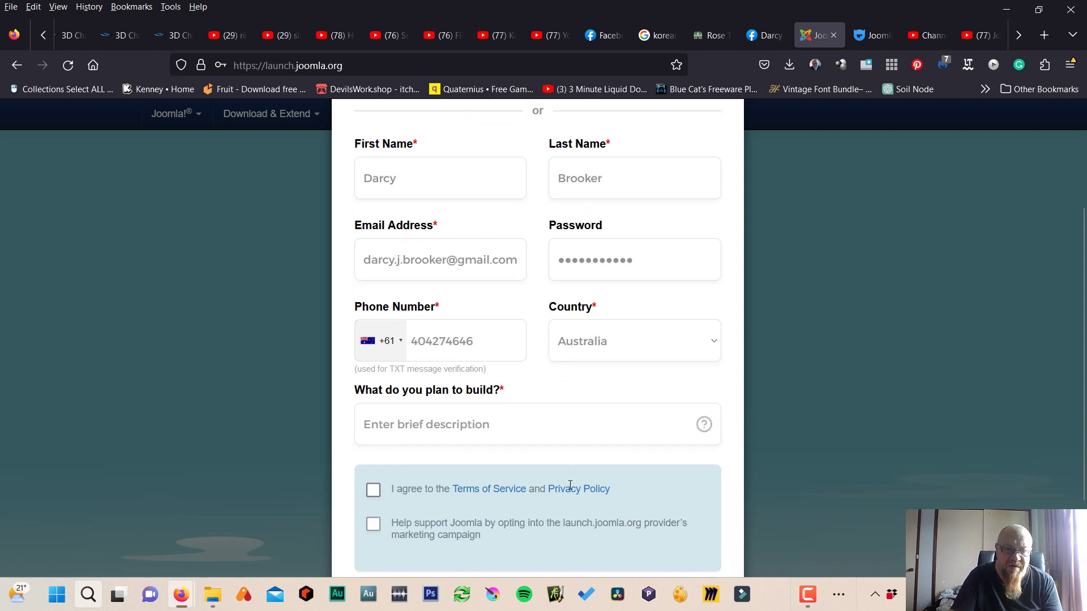
click(492, 425)
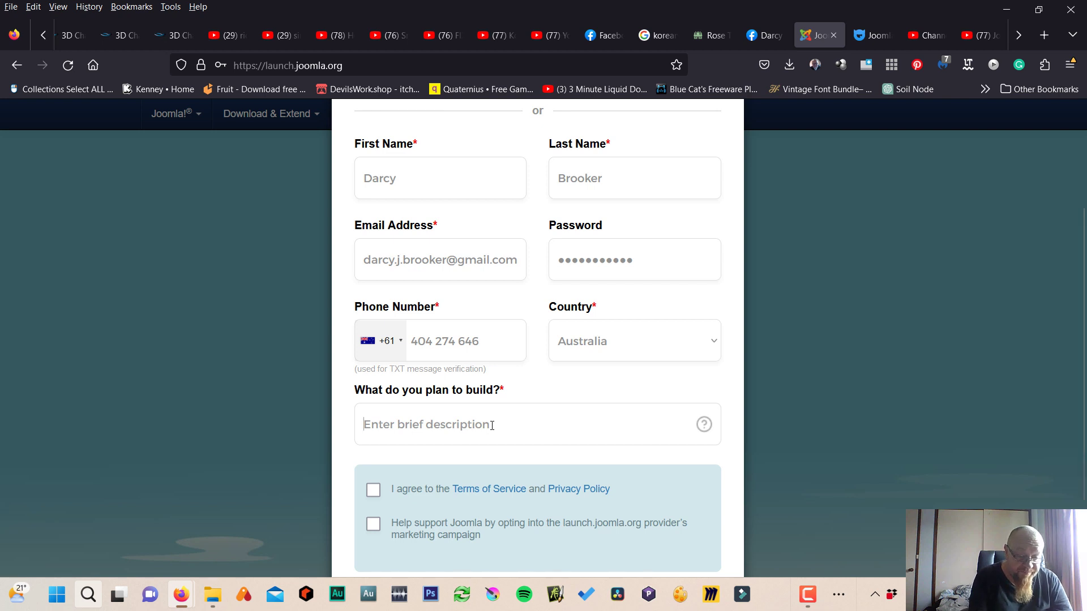
text(A dog House)
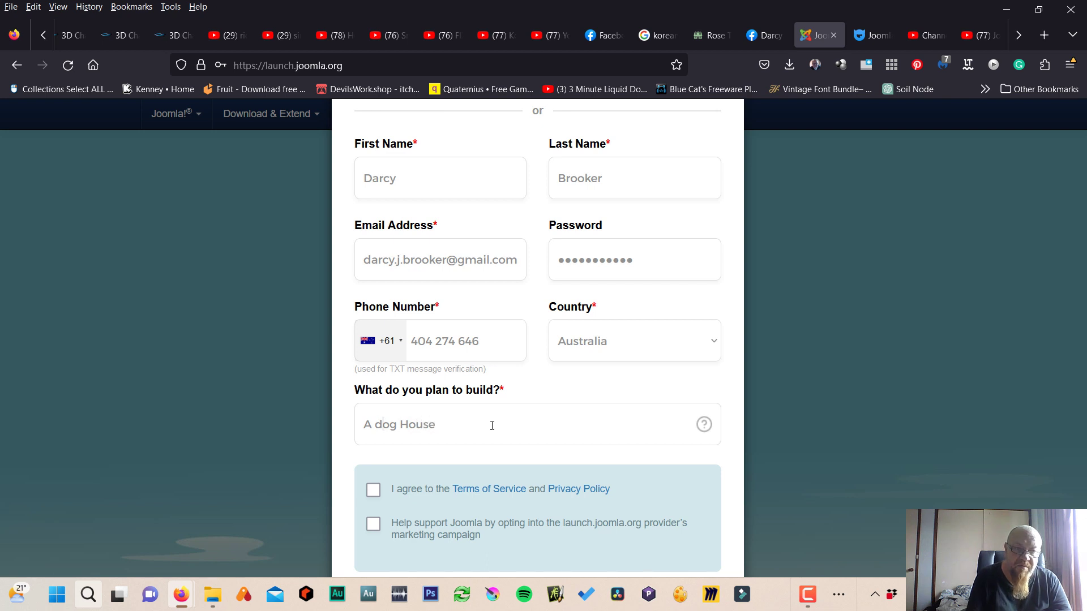
key(BackSpace)
text(D)
scroll(491, 449, down, 1)
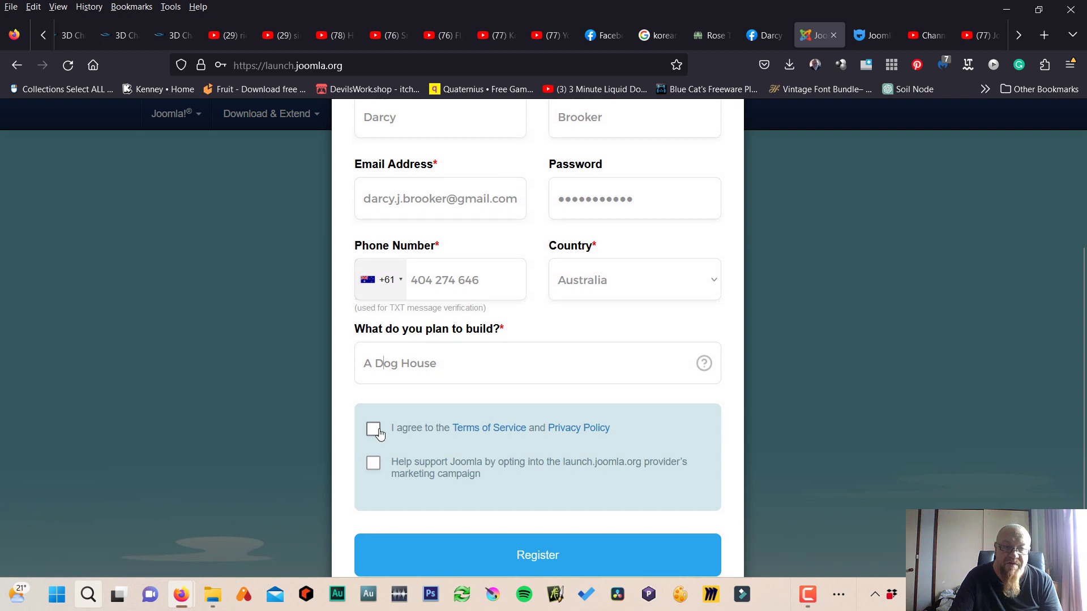
click(374, 432)
click(373, 463)
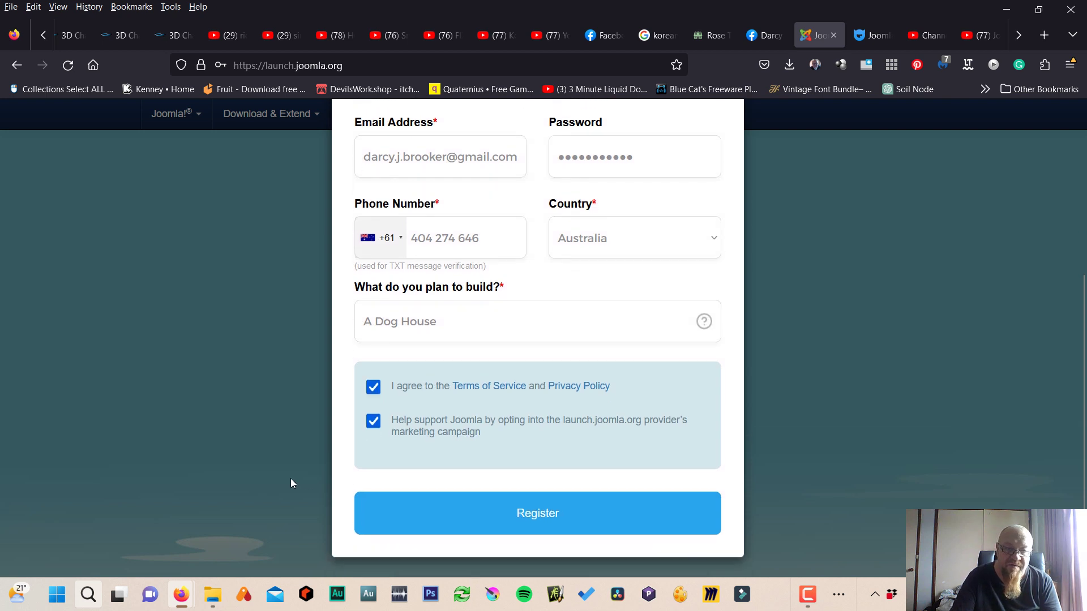
click(511, 510)
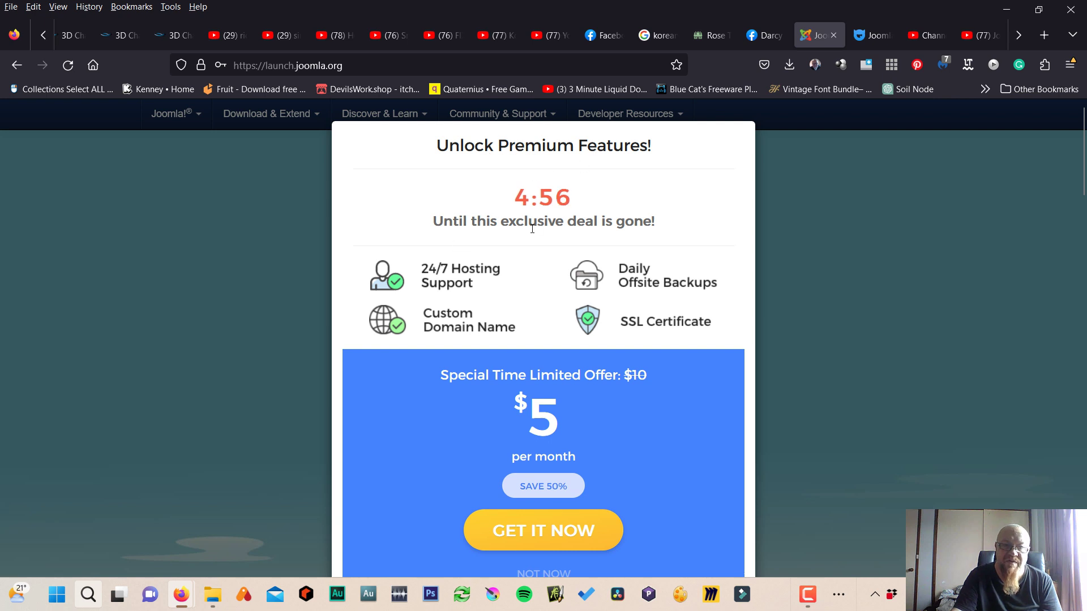
- Dismiss the $5-per-month premium upgrade offer so the launch continues
scroll(409, 382, down, 3)
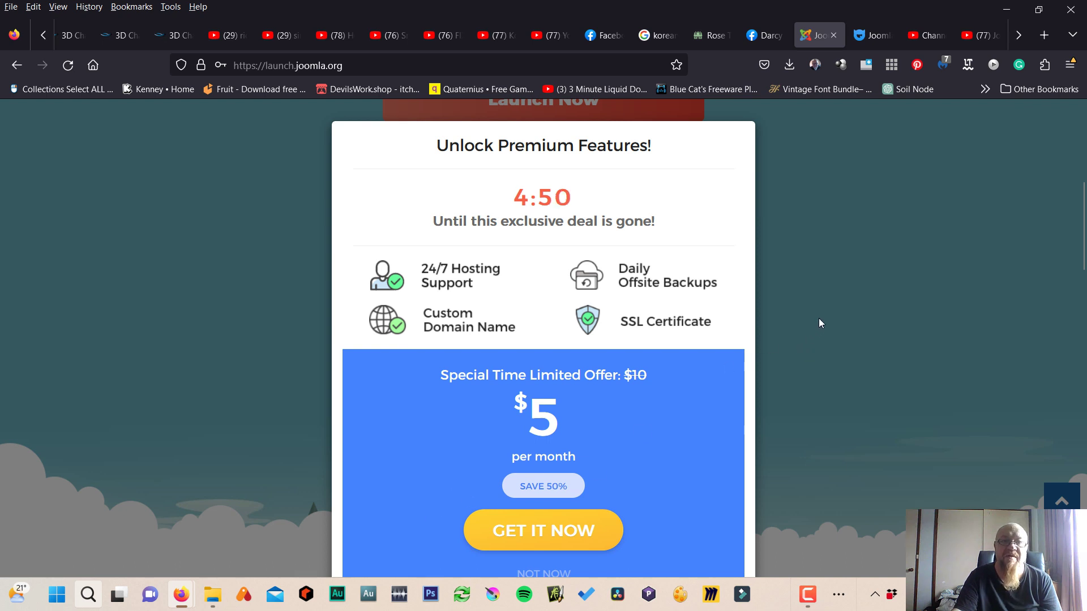
scroll(818, 324, down, 3)
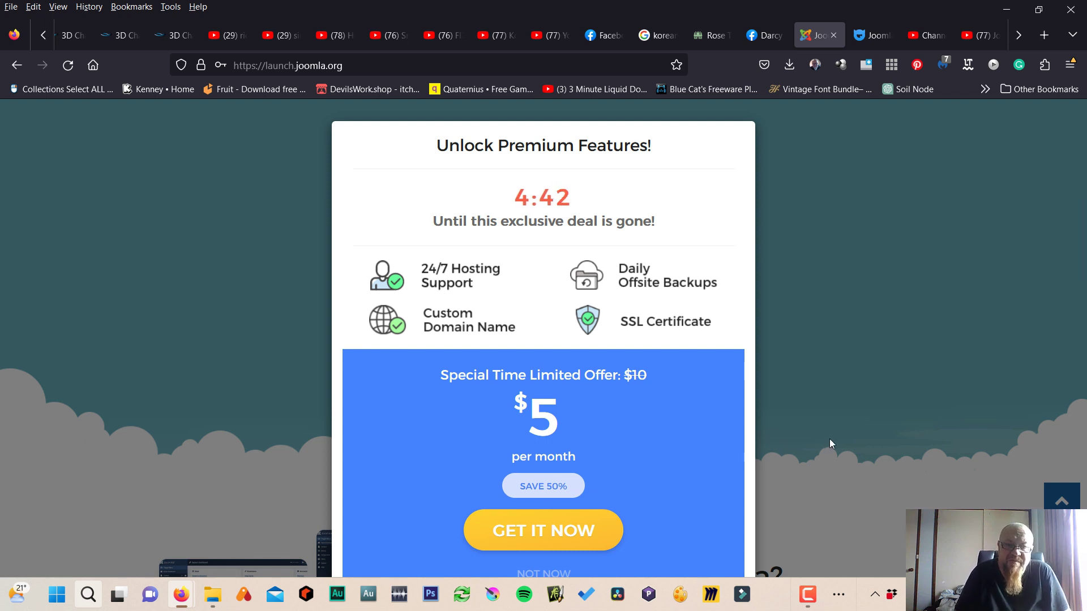
click(538, 574)
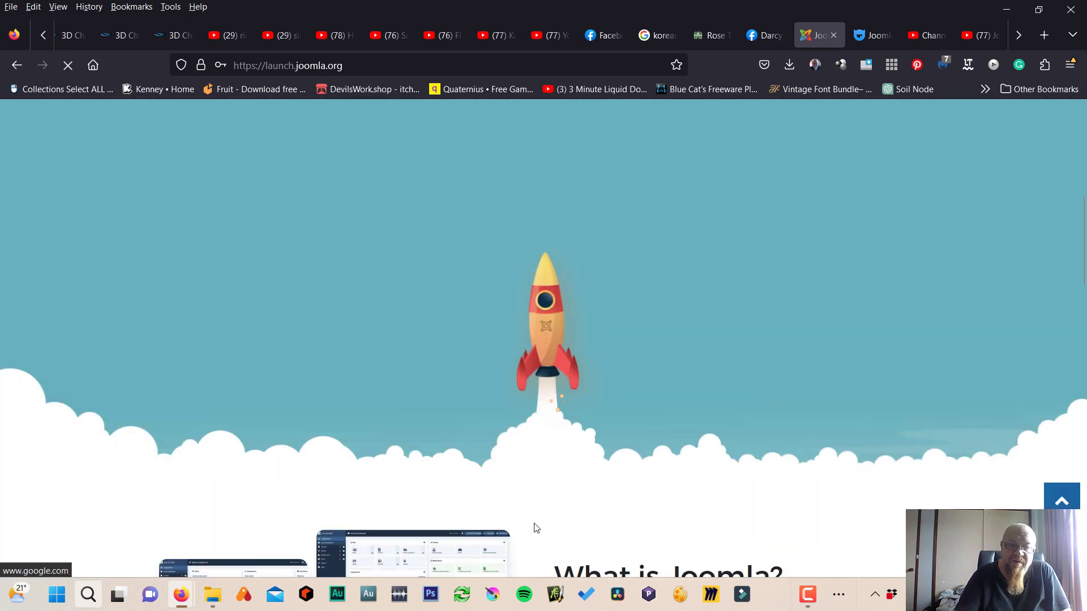
- Once the free site is ready, save the joomla.org login in Firefox
scroll(566, 477, down, 1)
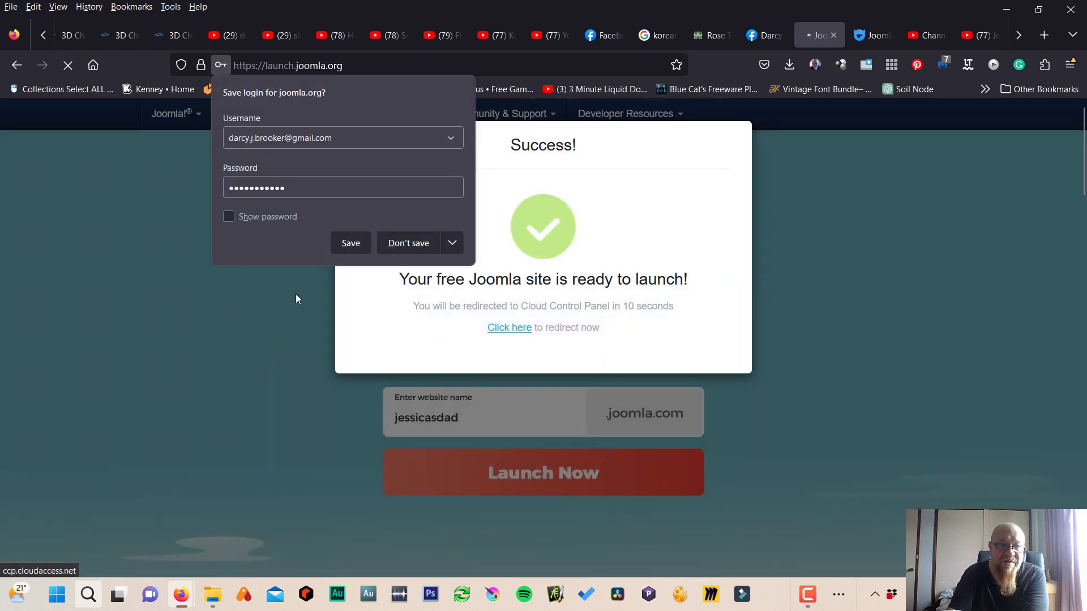
click(352, 244)
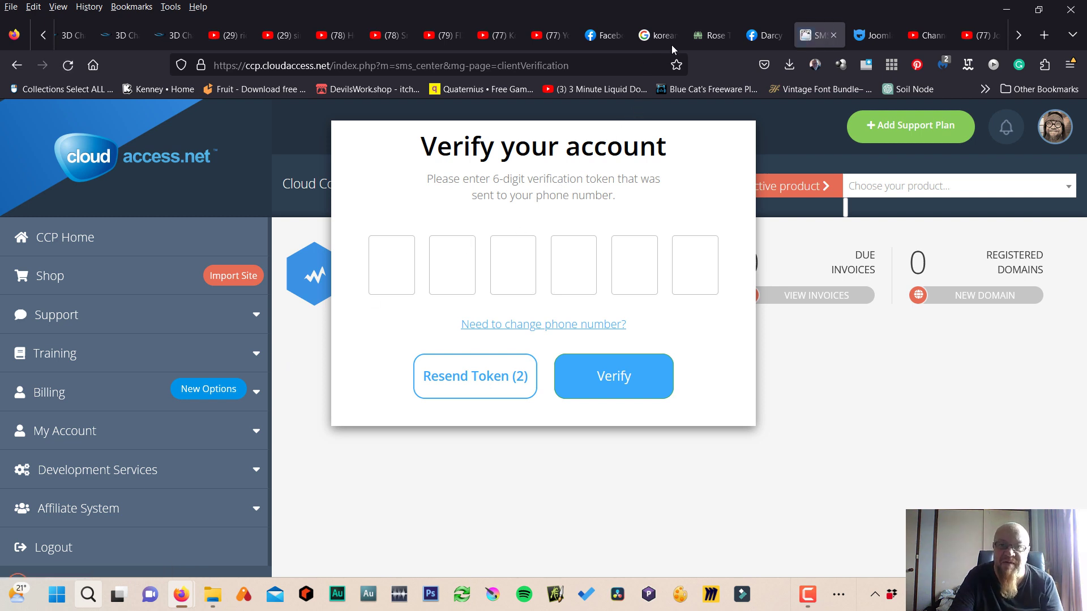
- Bring up the context menu of the current browser tab
right_click(820, 39)
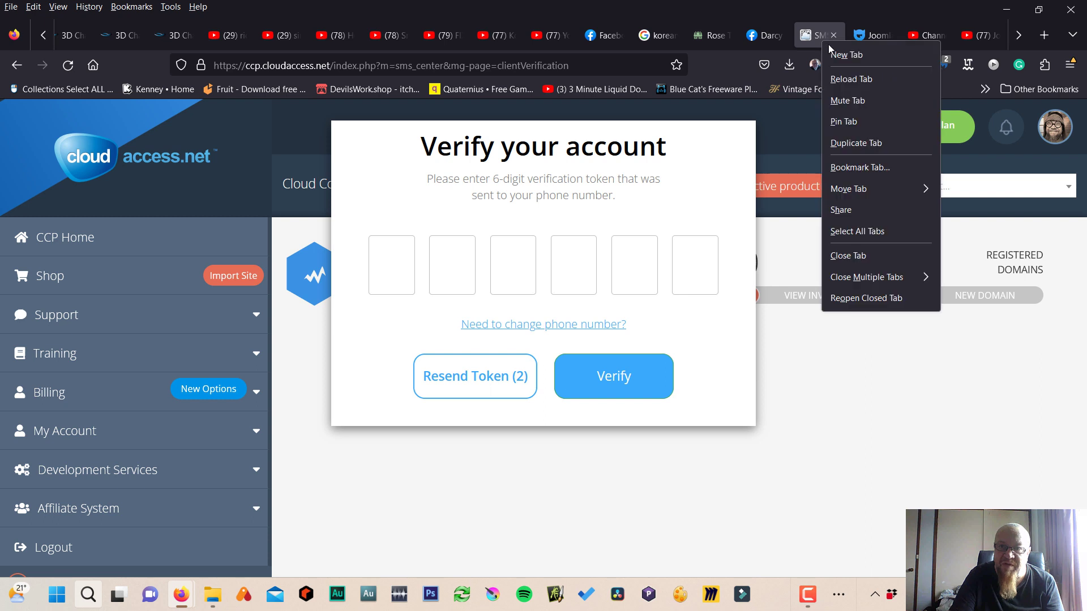
- Open a new tab and load Google from the hidden bookmarks list
click(830, 46)
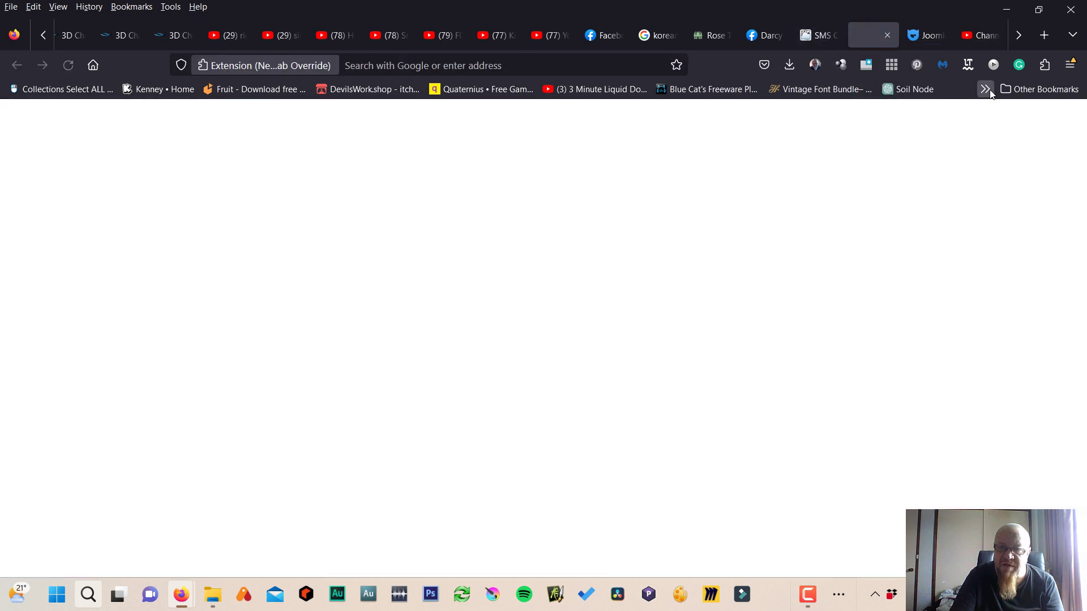
click(985, 88)
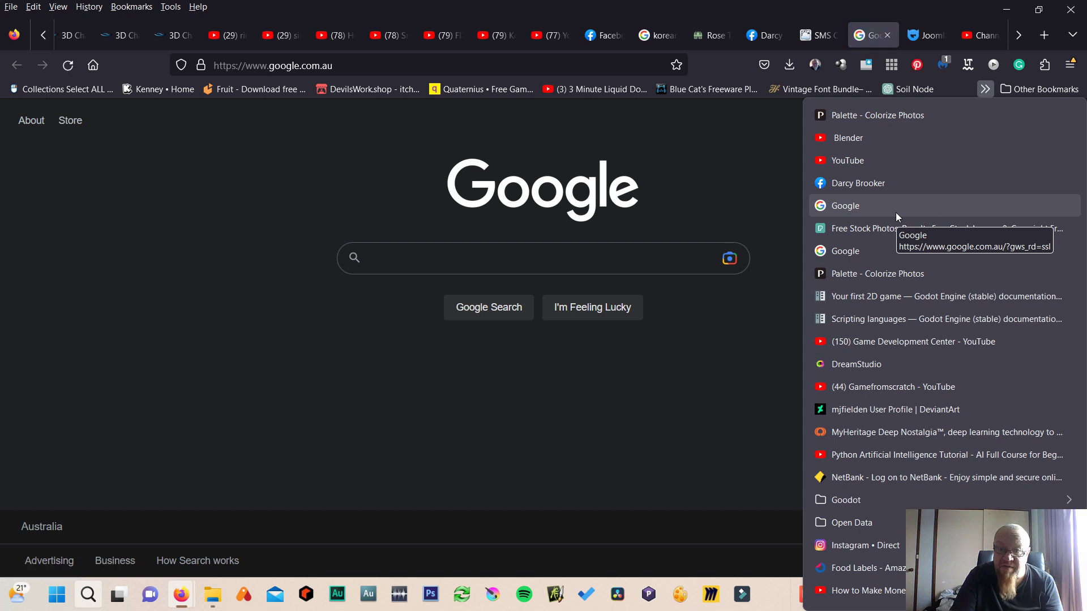
click(896, 212)
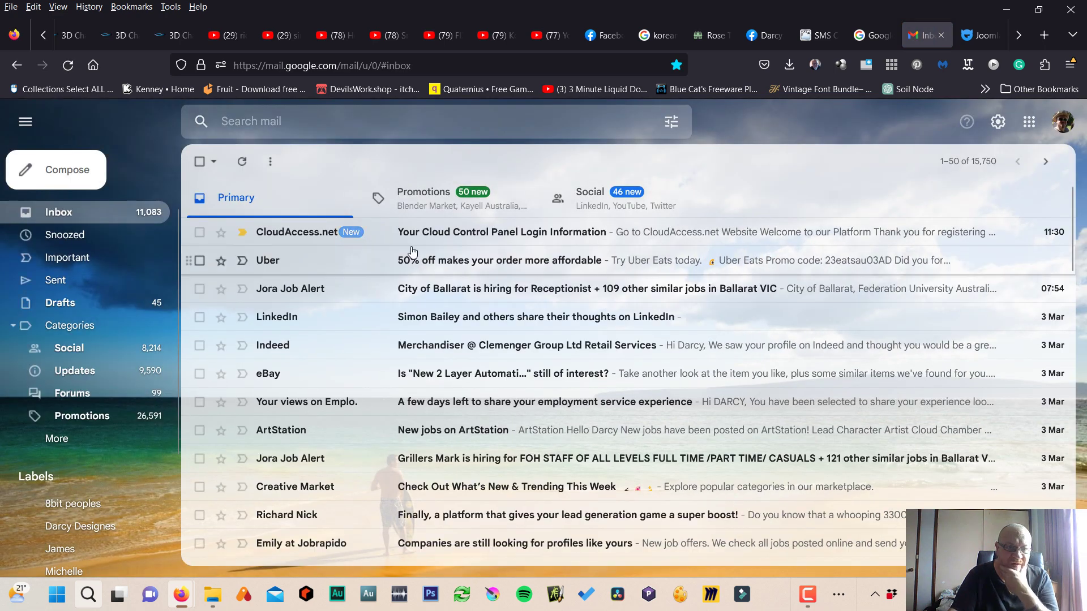
- Open the CloudAccess.net login-information email and follow its Login Now link
click(425, 229)
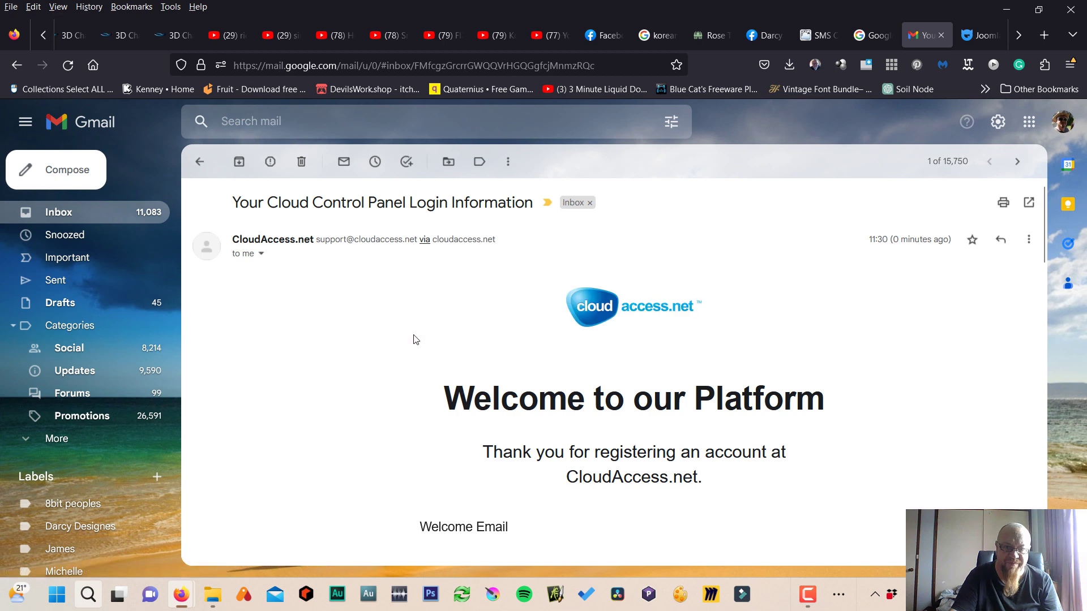
scroll(413, 334, down, 3)
scroll(366, 343, down, 6)
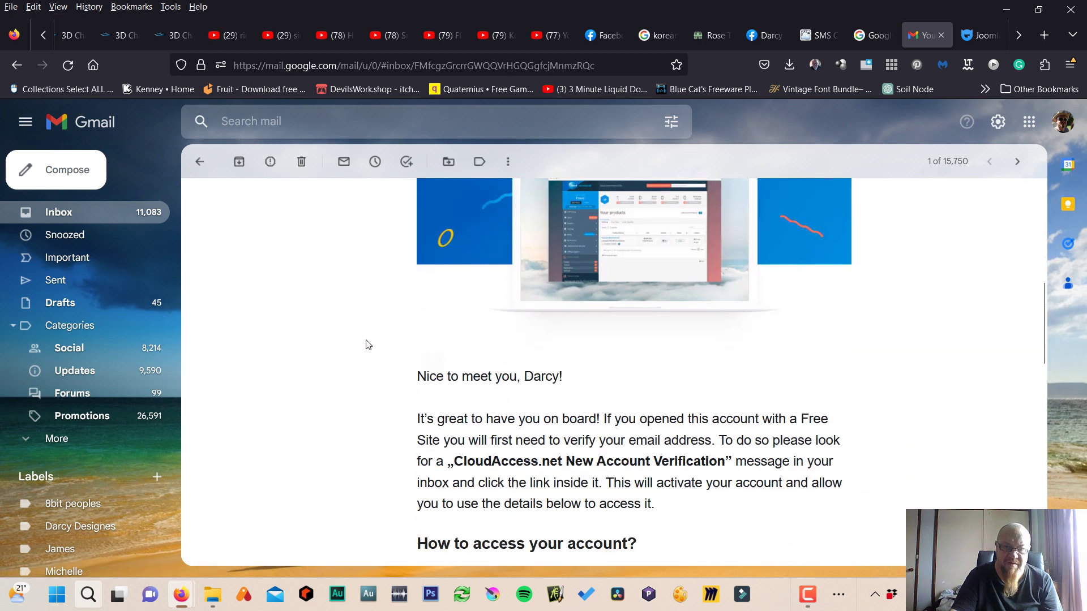
scroll(340, 344, down, 6)
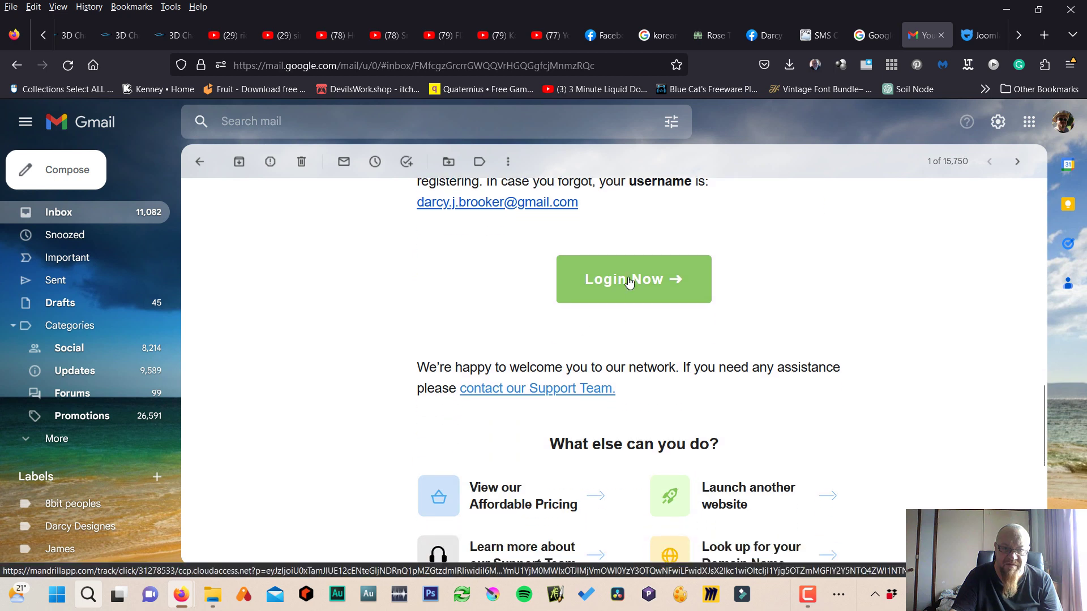
click(629, 283)
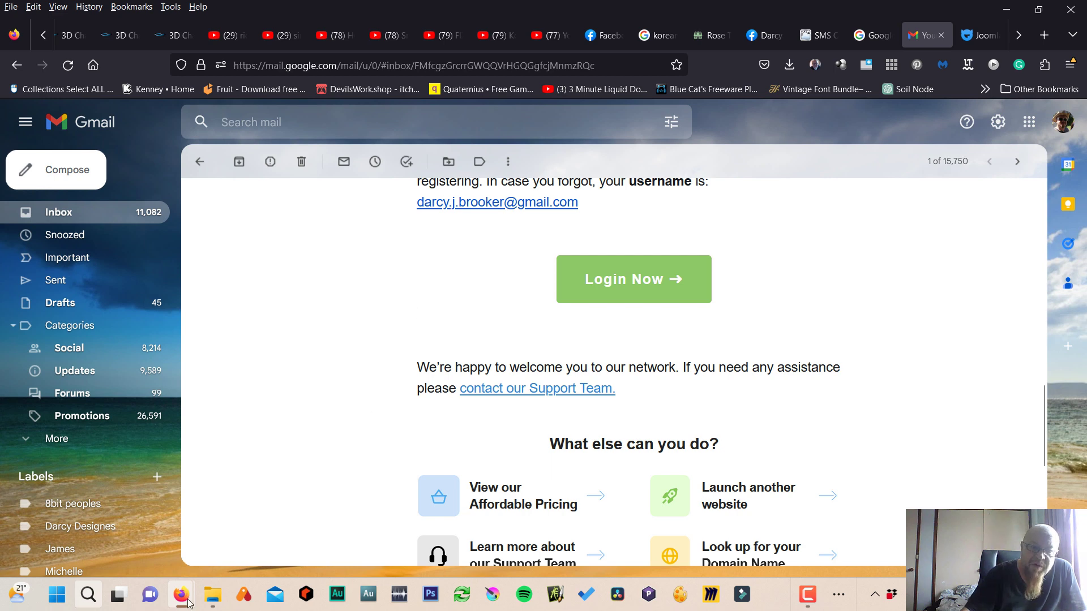
- Return to Firefox's CloudAccess.net verification tab via the taskbar preview
mouse_move(189, 603)
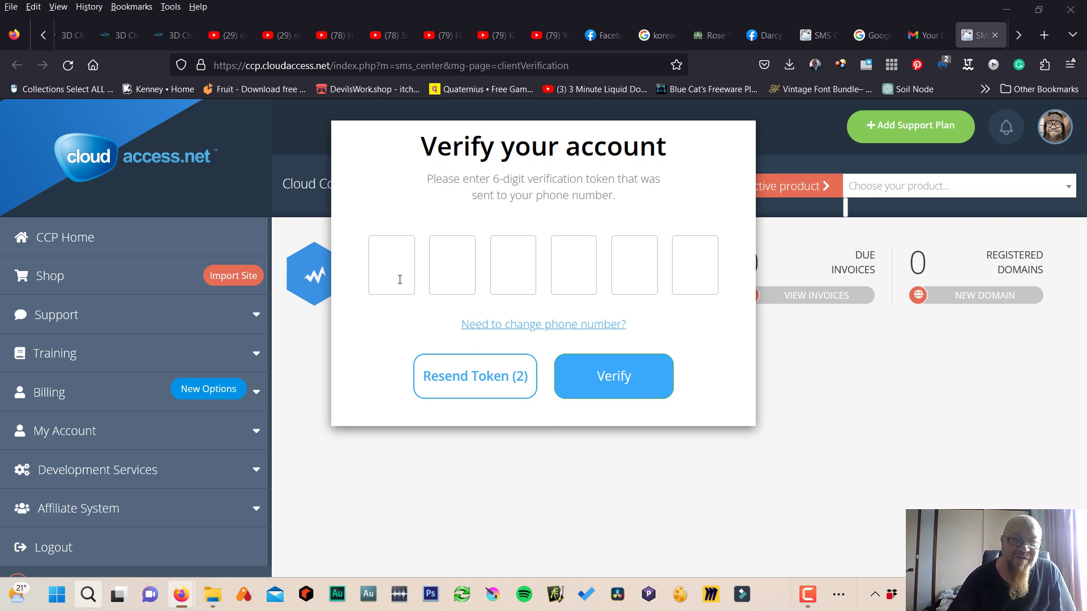
- Enter the six-digit SMS verification code into the token boxes
key(Tab)
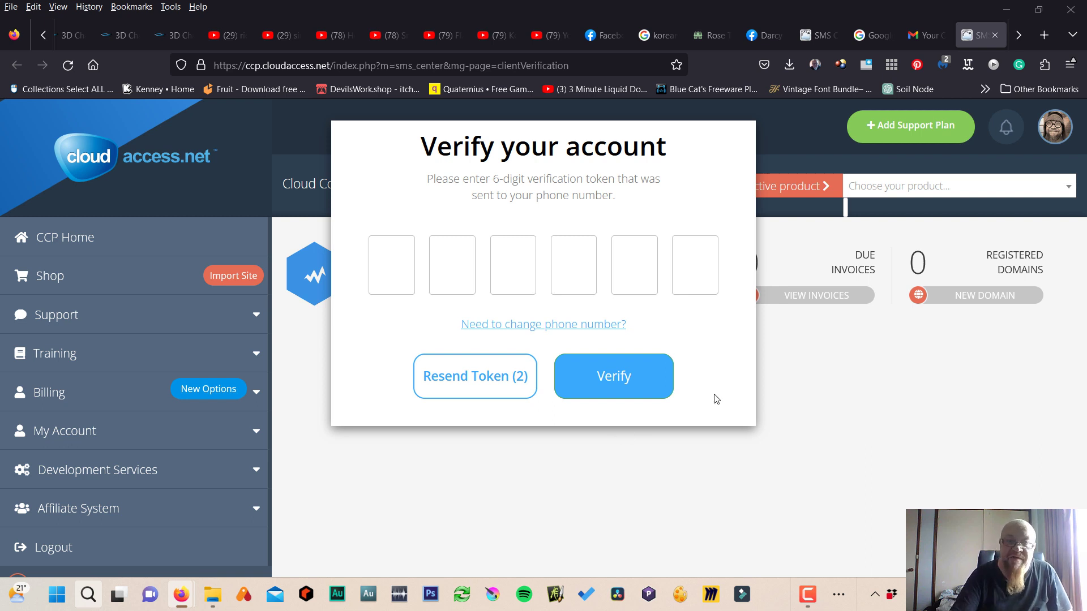
click(400, 279)
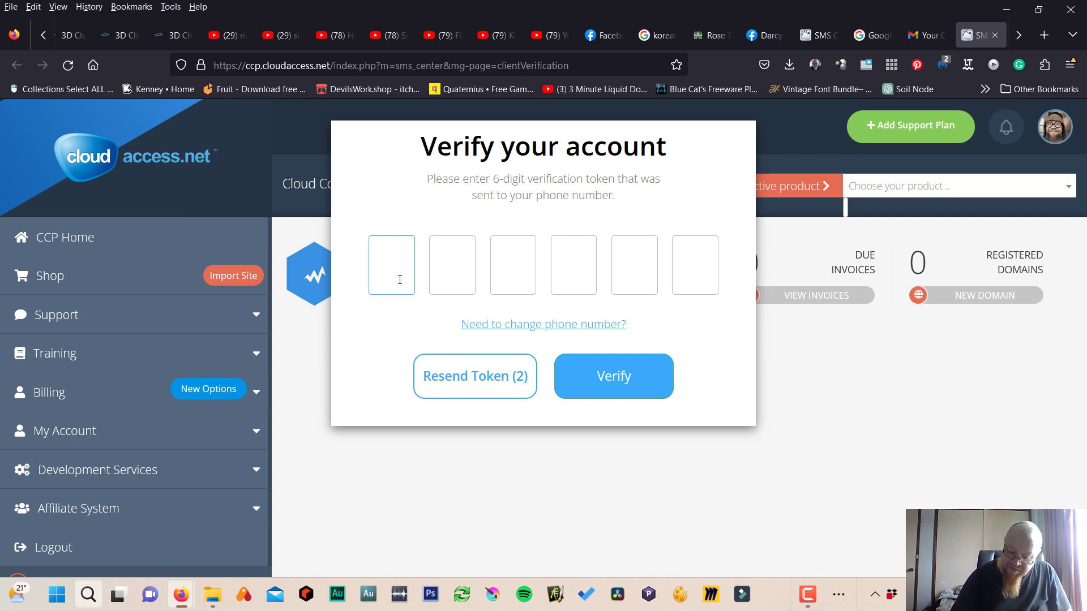
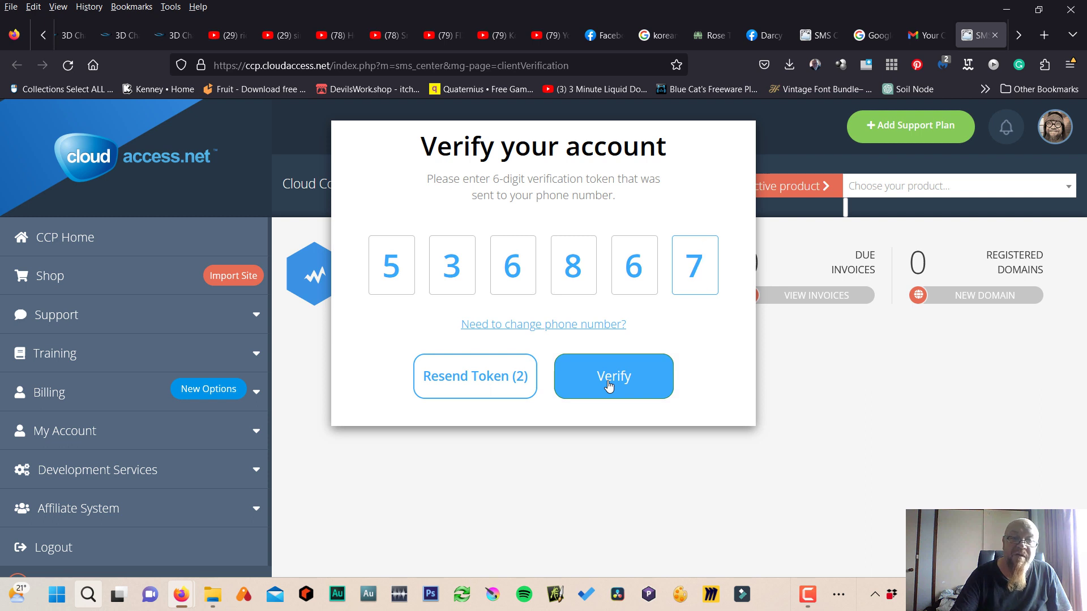
- Verify the account, dismiss the special-offer popup, and find the Pending Free Joomla! Site in Your products
click(609, 385)
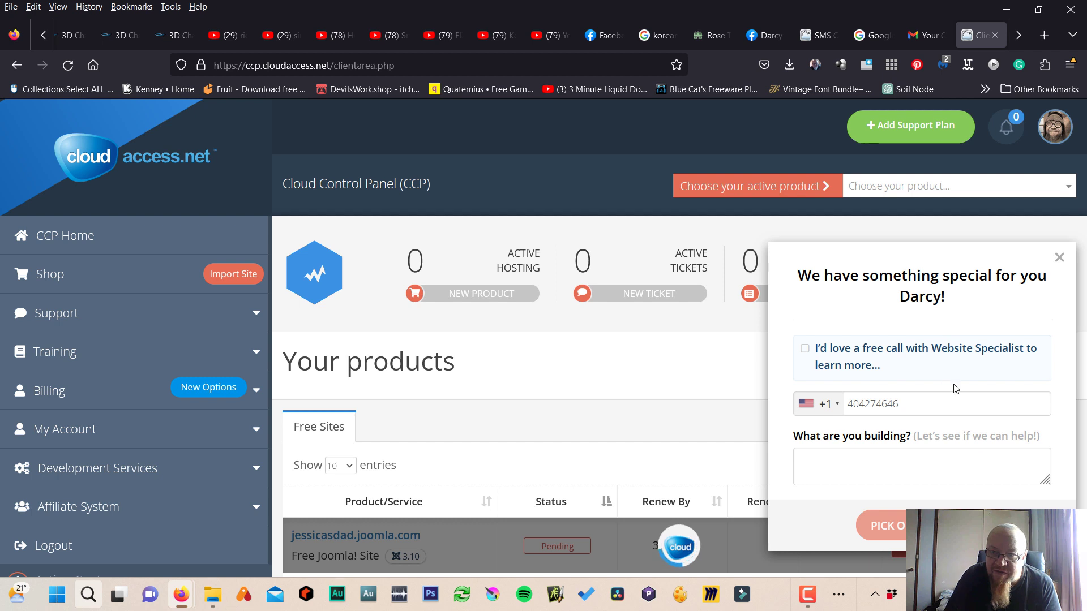
click(1059, 257)
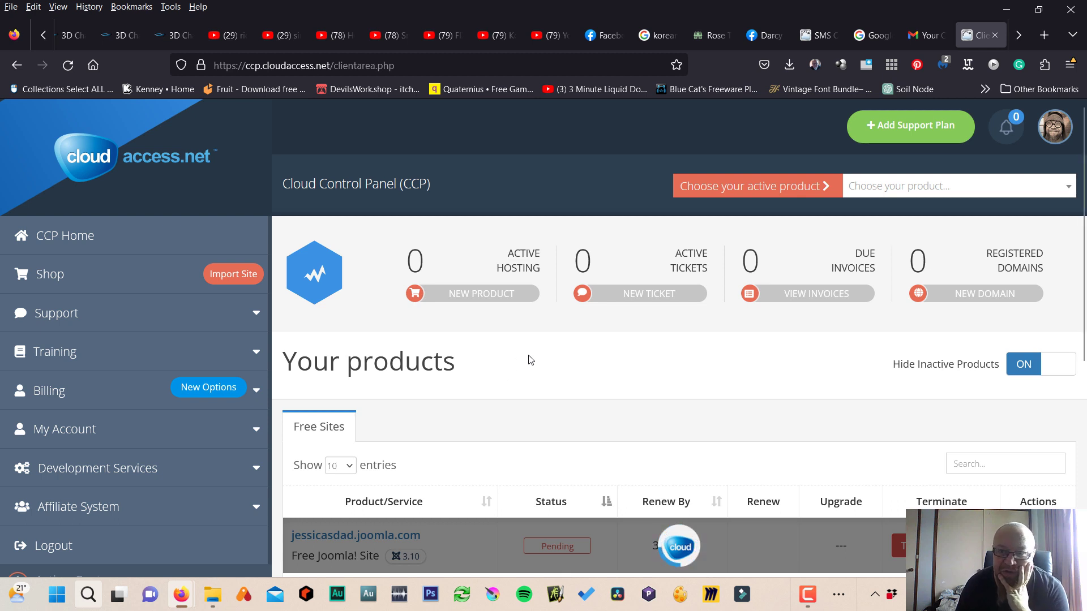
scroll(538, 342, down, 3)
scroll(537, 340, down, 2)
scroll(538, 340, up, 5)
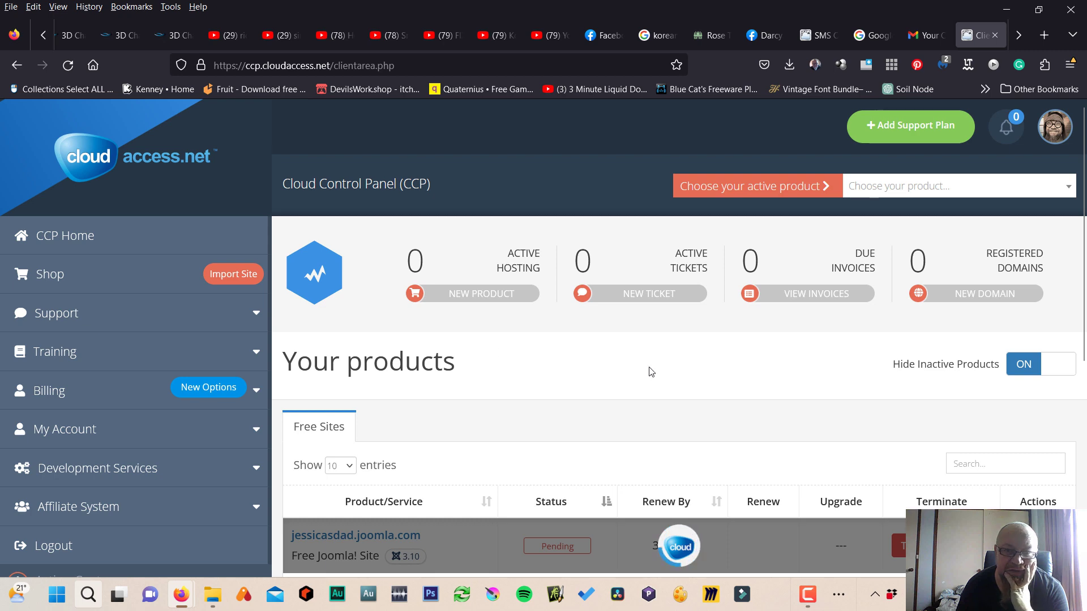
scroll(655, 365, down, 3)
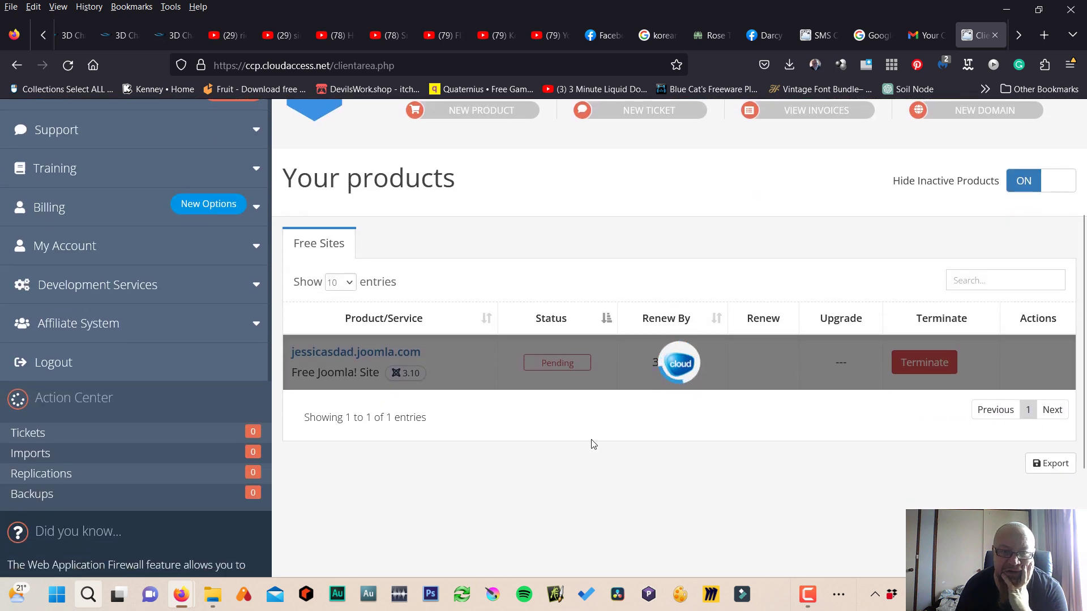
scroll(593, 443, up, 3)
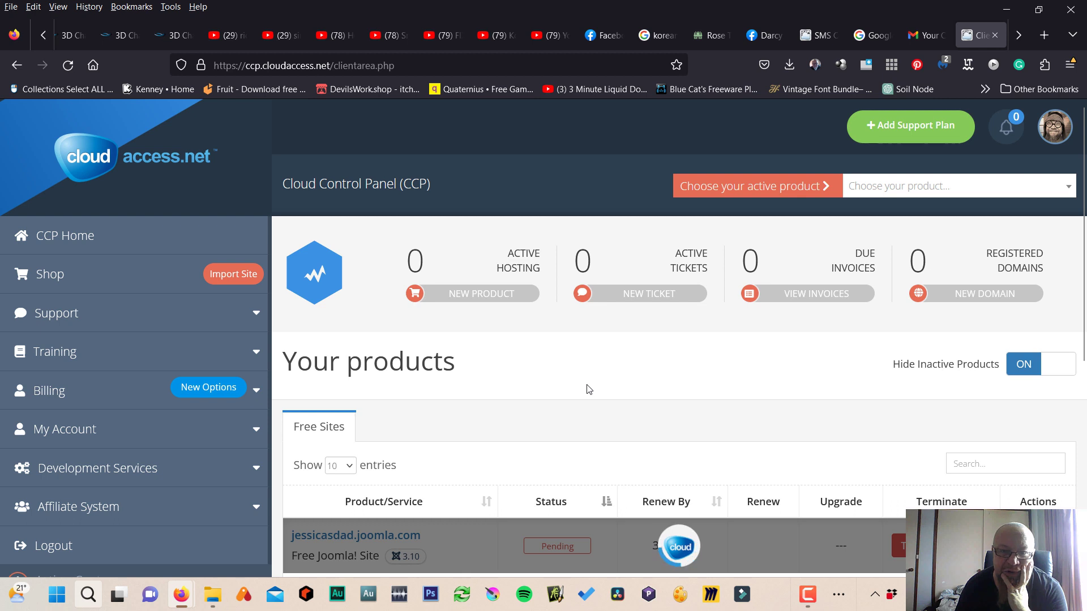
scroll(589, 388, down, 3)
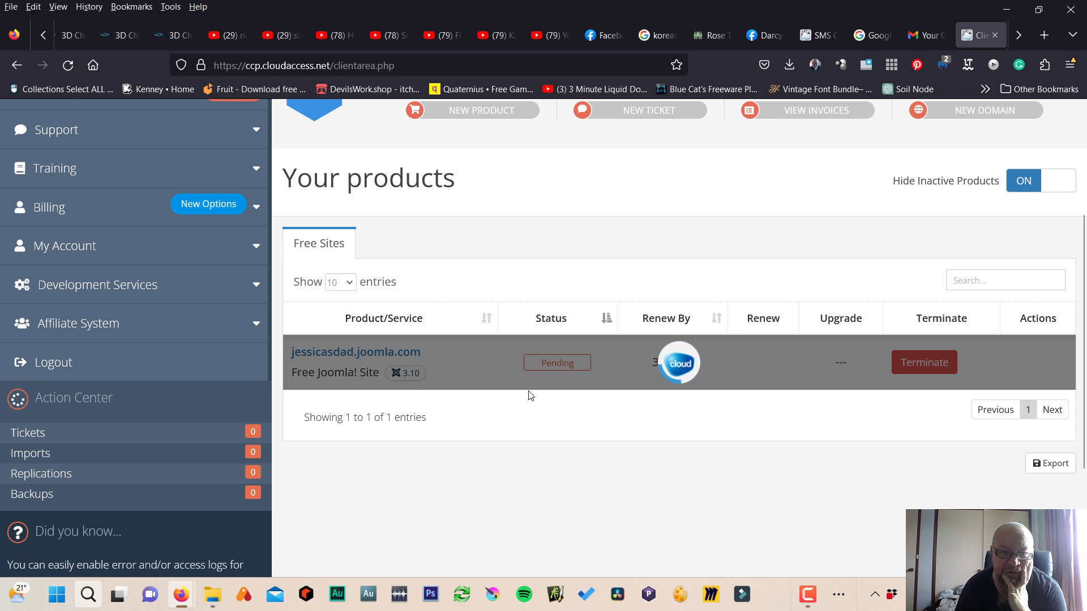
- Scroll Your products to confirm the free Joomla! 3.10 site is Active, renewing in 30 days
scroll(539, 382, down, 2)
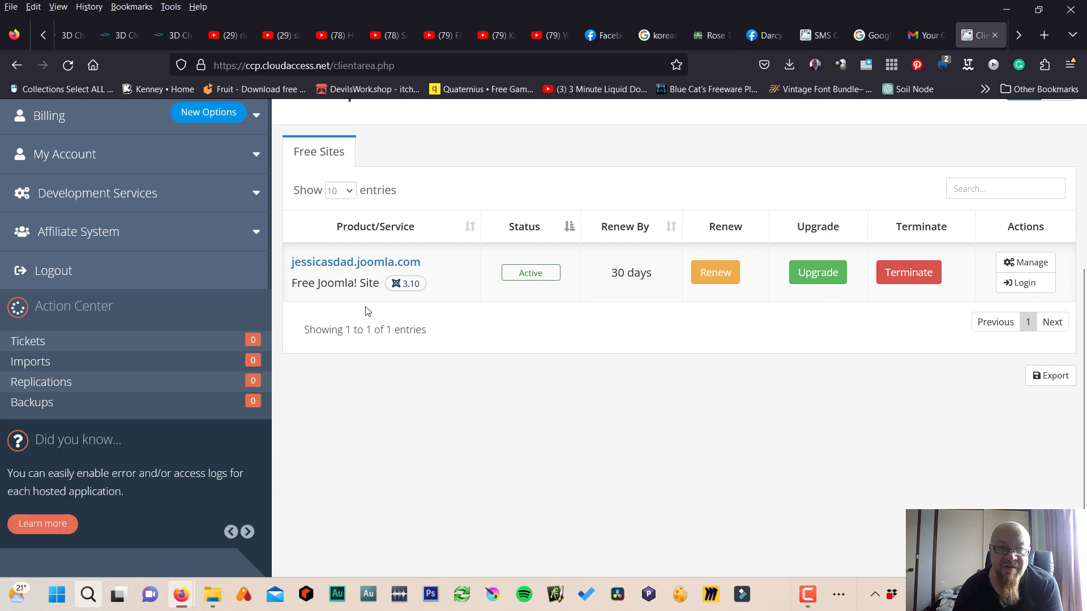
scroll(413, 345, up, 5)
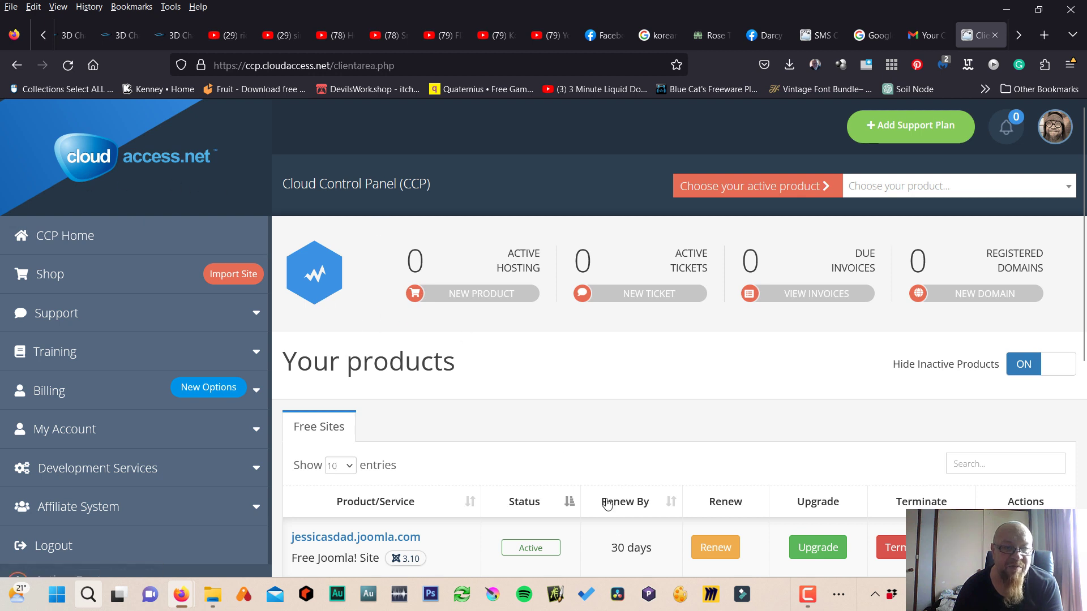
scroll(623, 542, down, 3)
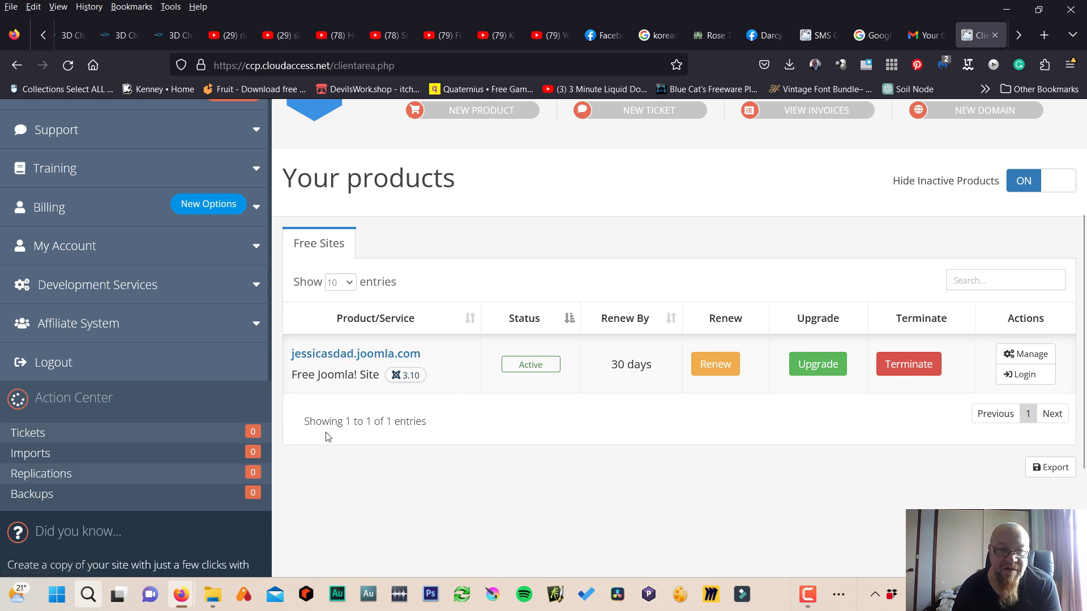
- Open the live Joomla site in a new tab and browse its Getting Started front page
click(361, 358)
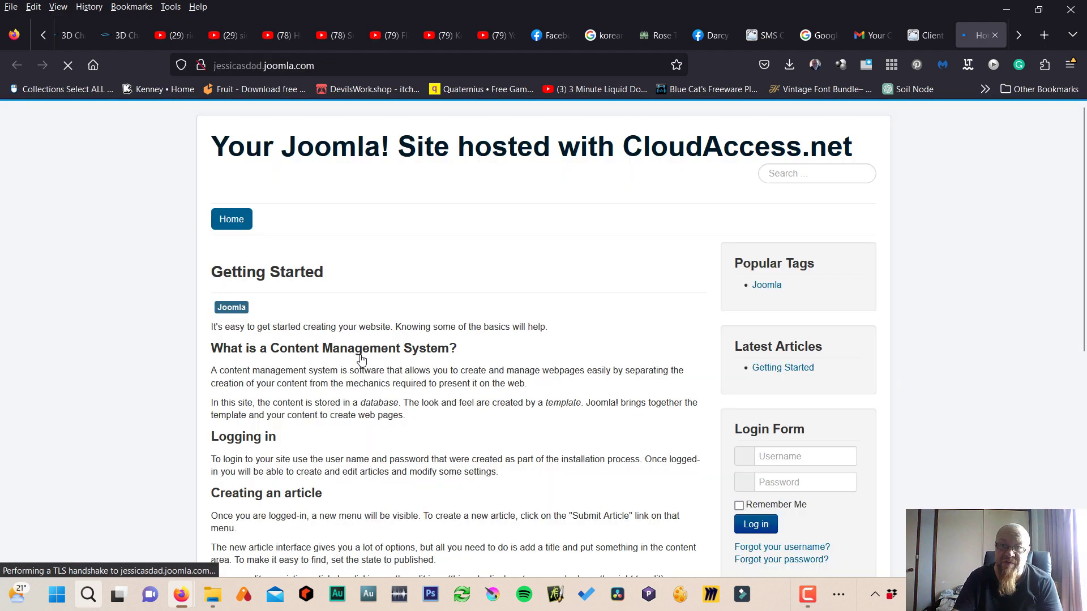
scroll(190, 385, down, 1)
scroll(191, 389, down, 3)
scroll(191, 388, up, 2)
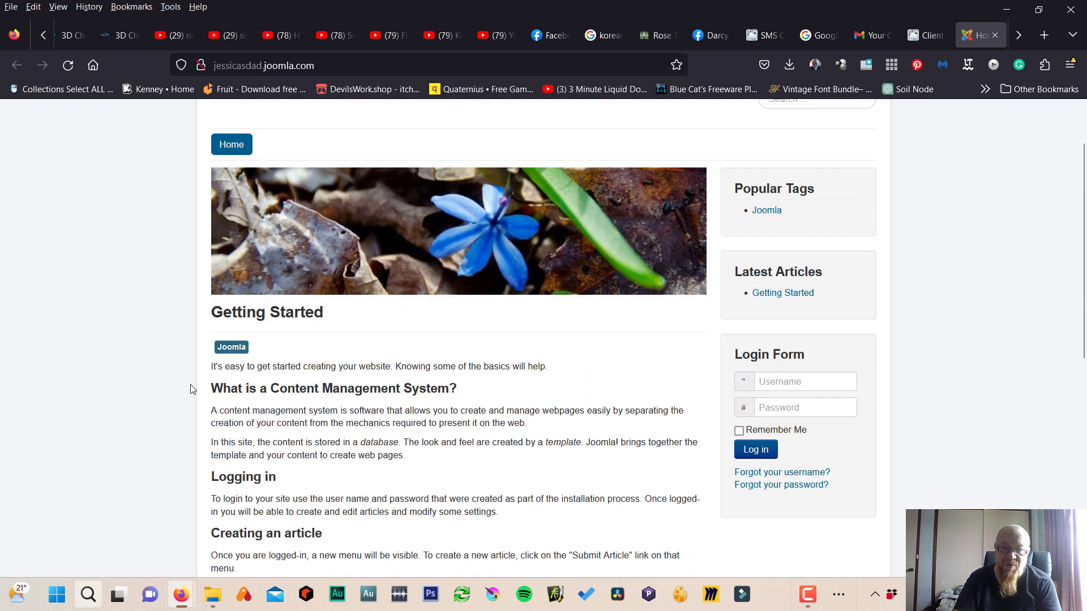
scroll(191, 389, up, 1)
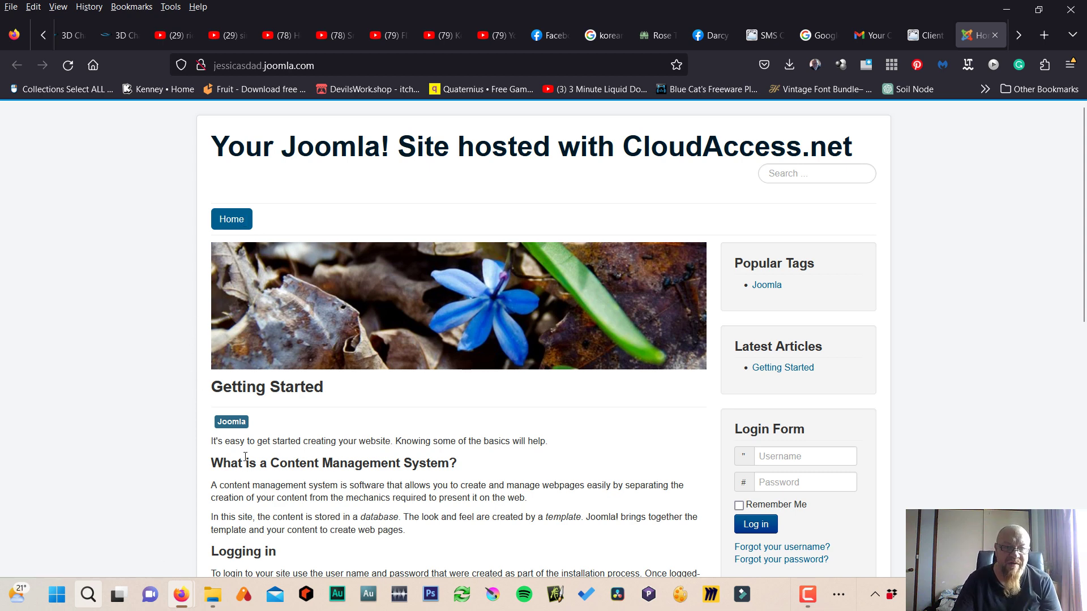
scroll(242, 462, down, 6)
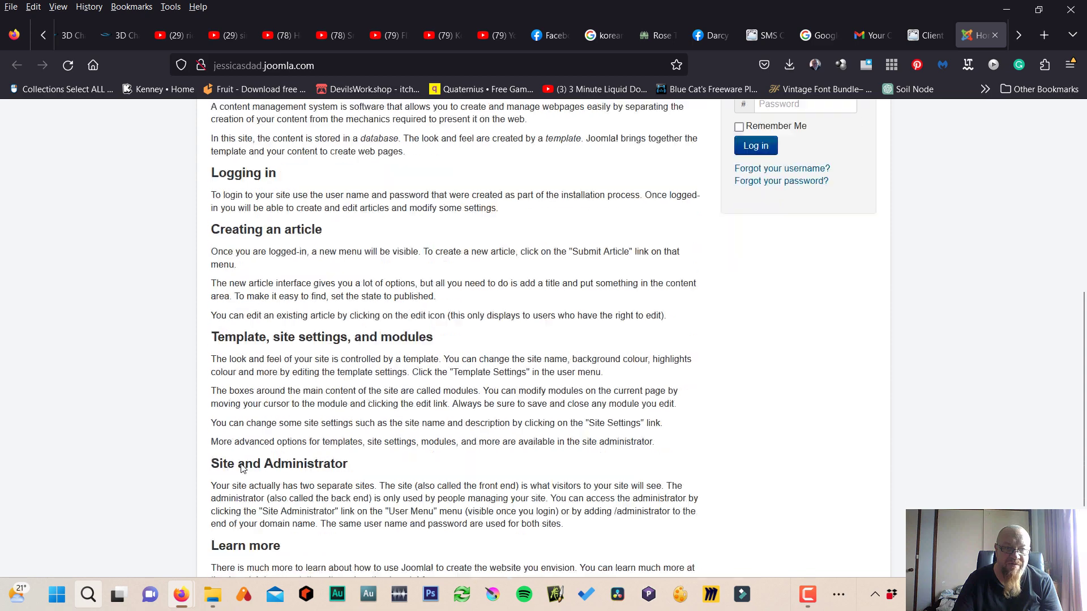
scroll(243, 466, down, 4)
scroll(218, 480, up, 10)
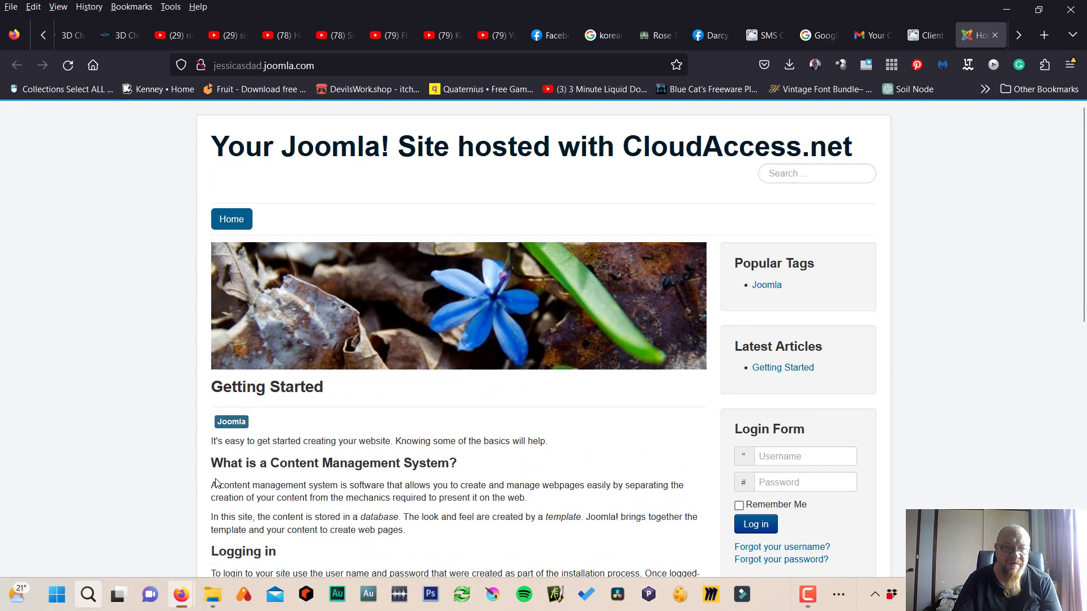
scroll(212, 482, down, 3)
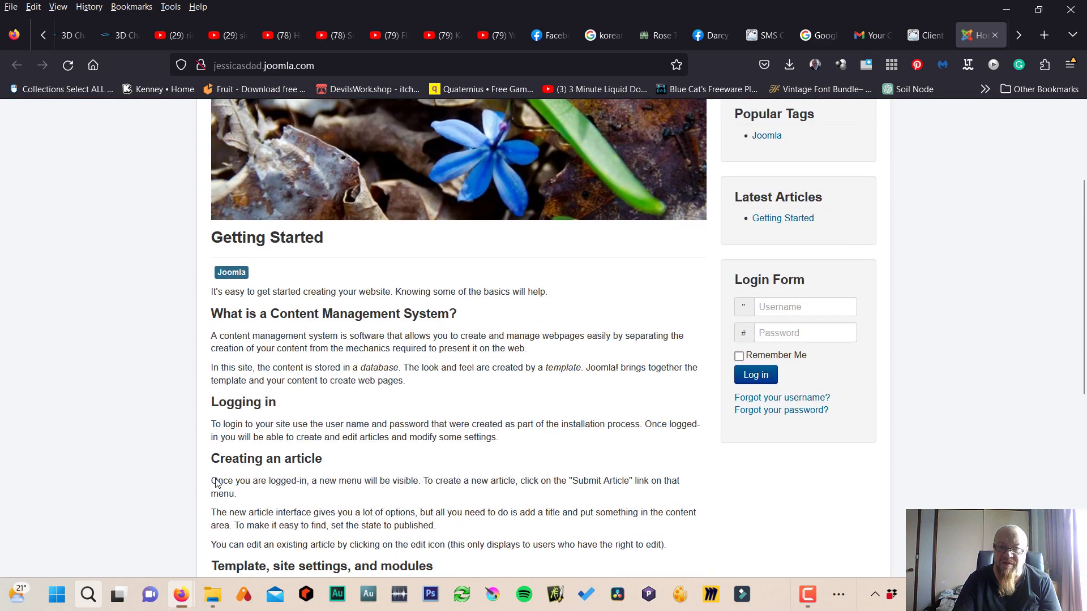
scroll(212, 481, up, 3)
scroll(216, 477, down, 2)
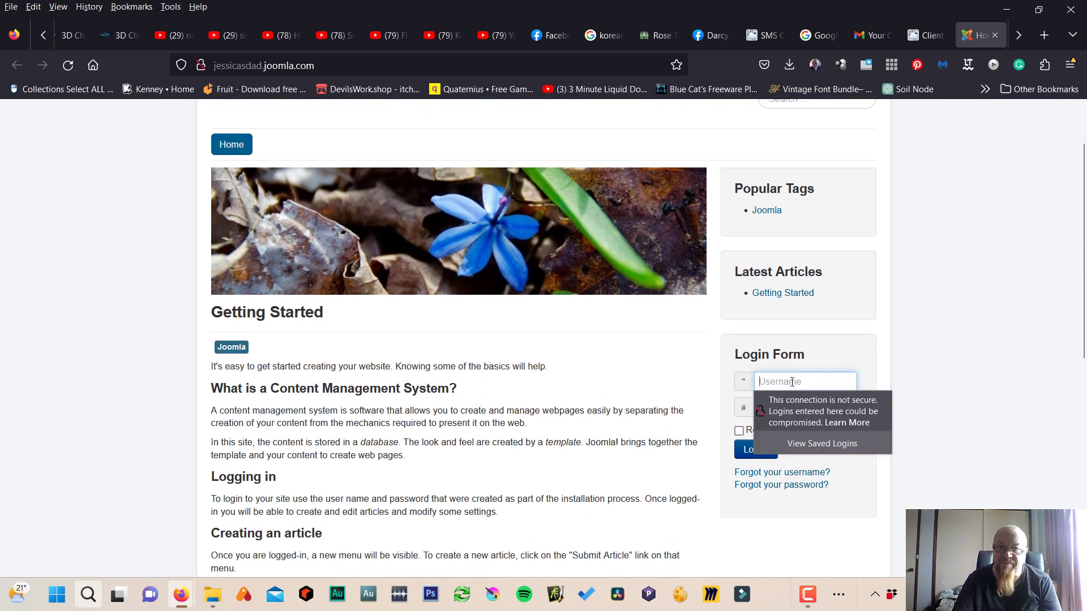
- Fill the front-end Login Form with the account e-mail as username and the account password
click(879, 325)
scroll(865, 352, up, 2)
scroll(864, 352, down, 1)
click(832, 384)
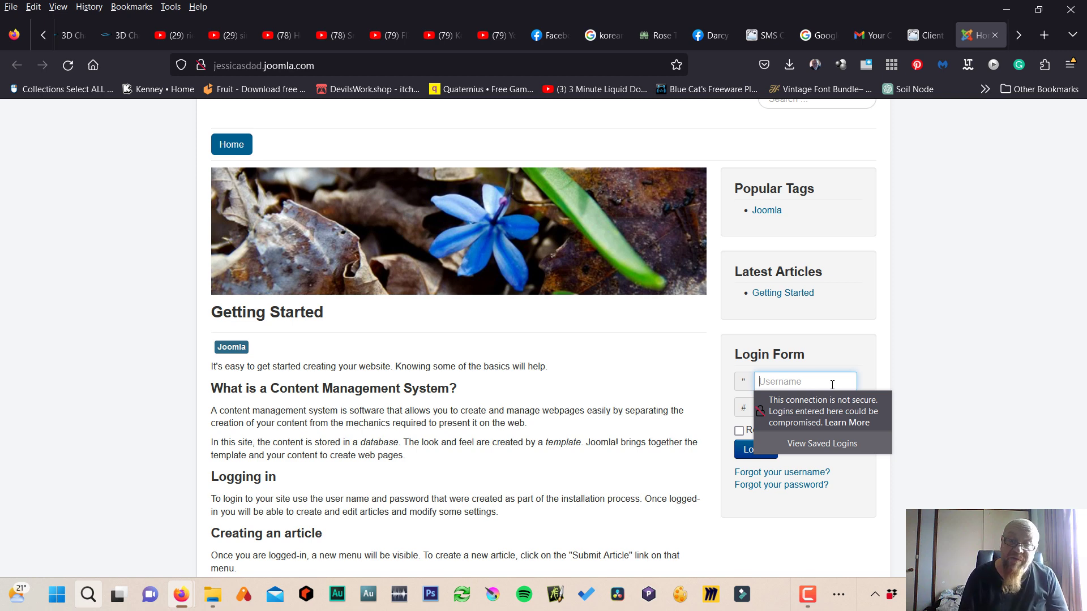
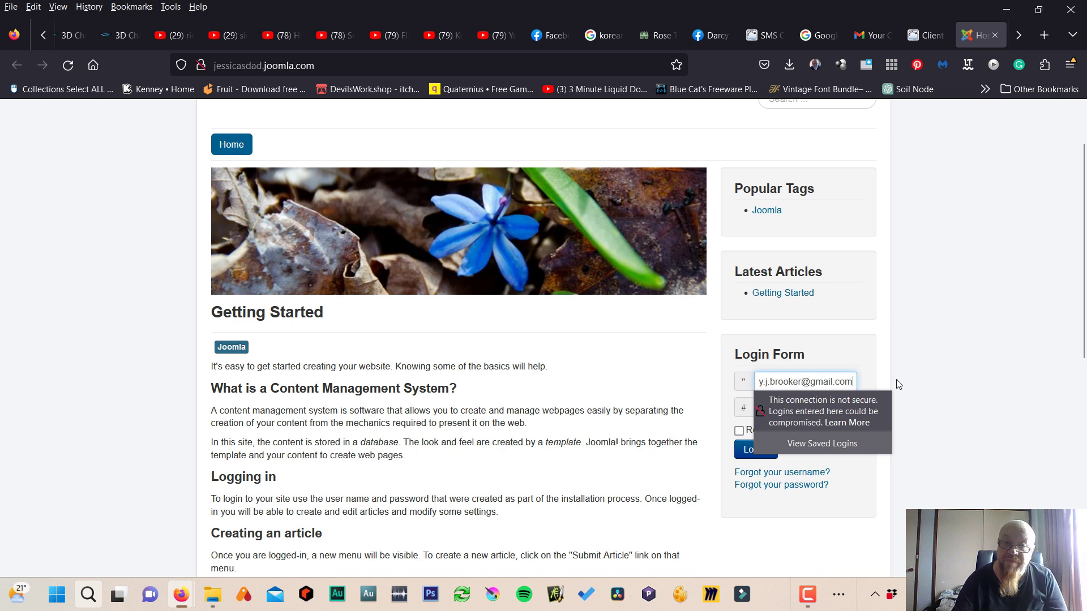
click(913, 372)
click(801, 409)
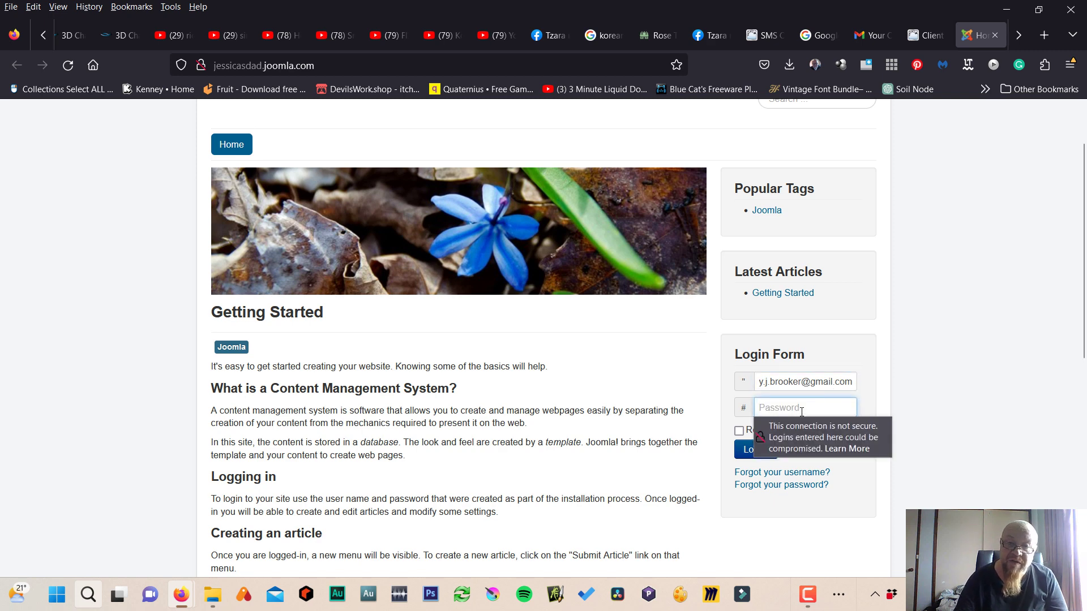
text(•••••)
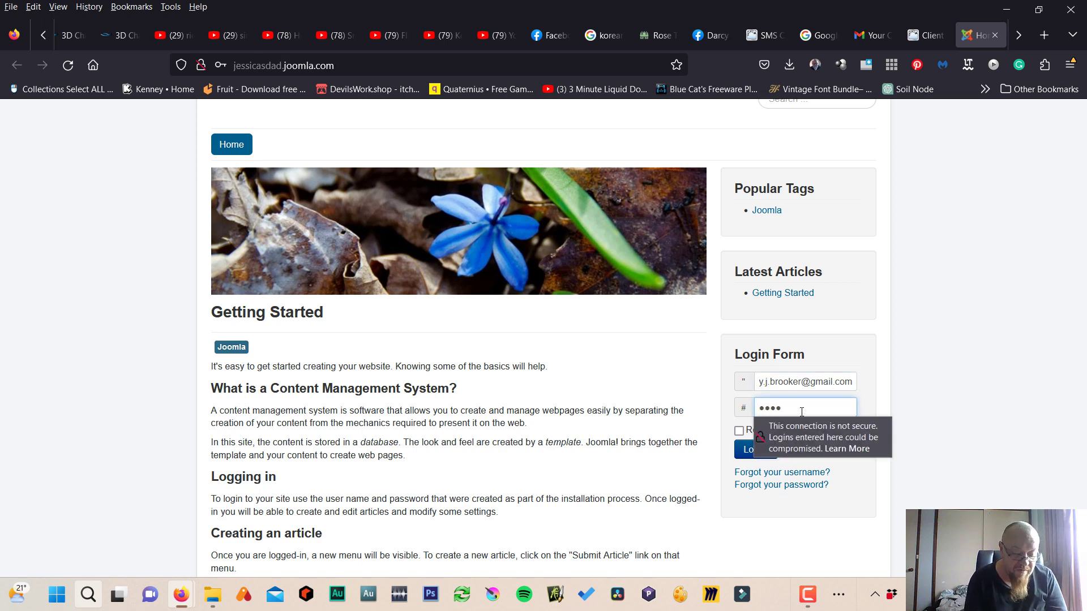
text(•••••••)
- Submit the login, get the 'session has expired' warning, and switch to the Gmail tab
click(1015, 449)
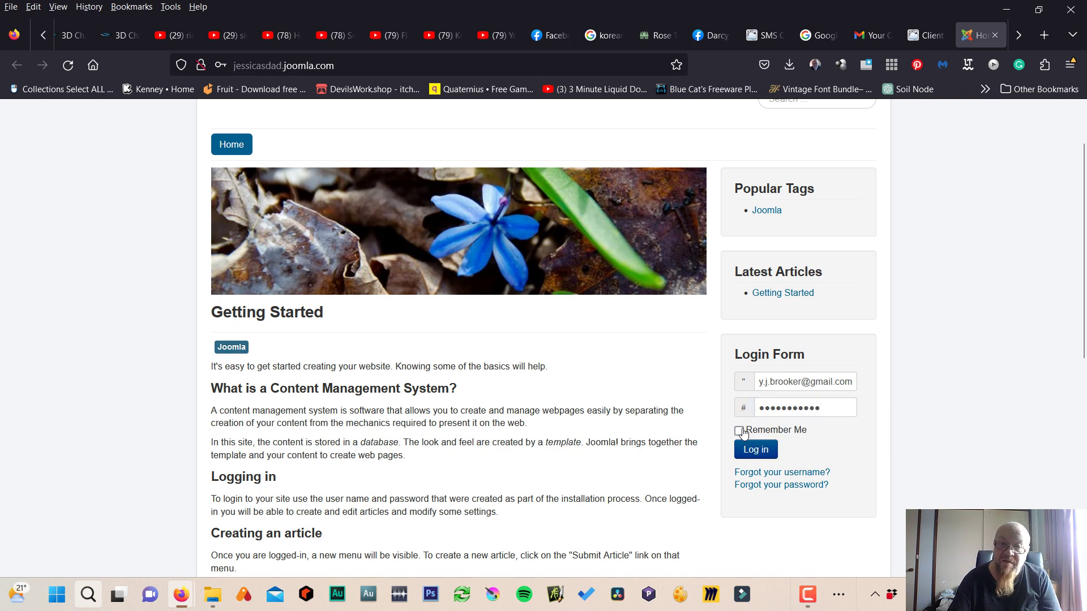
click(754, 449)
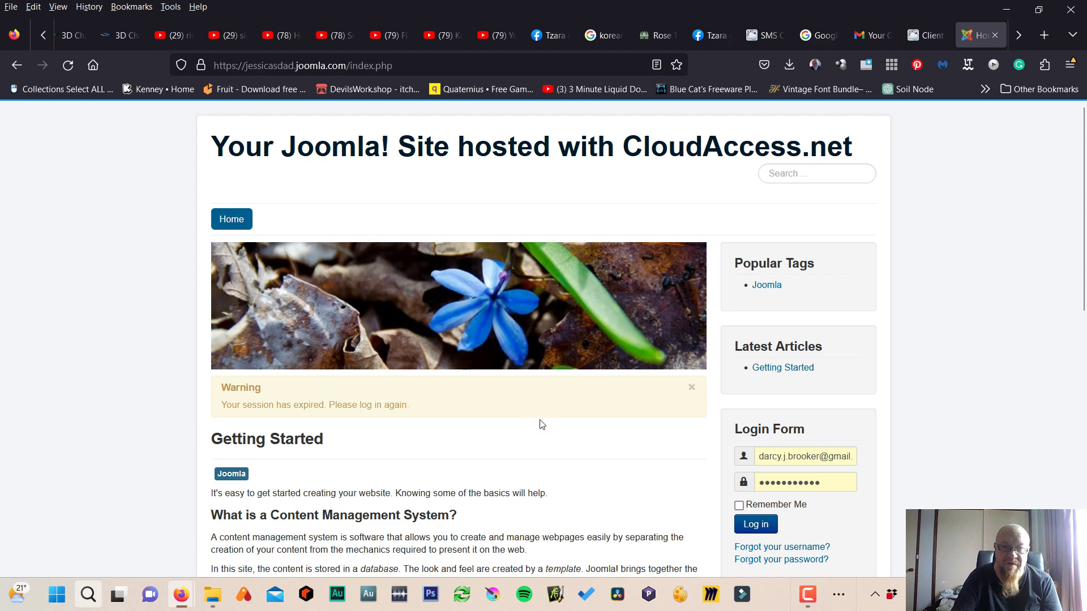
scroll(541, 424, down, 10)
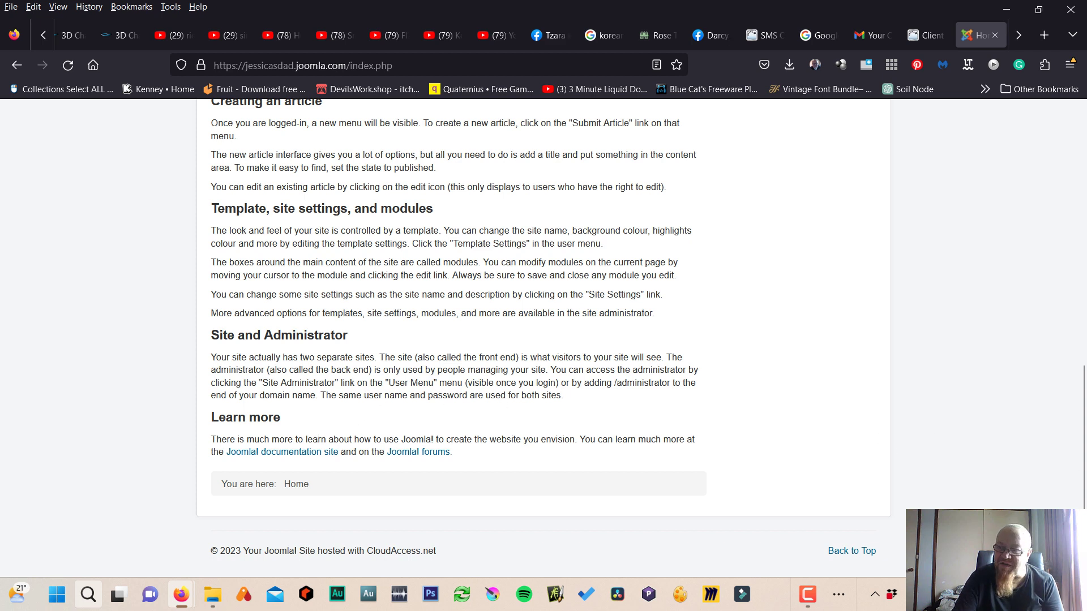
key(ctrl+Tab)
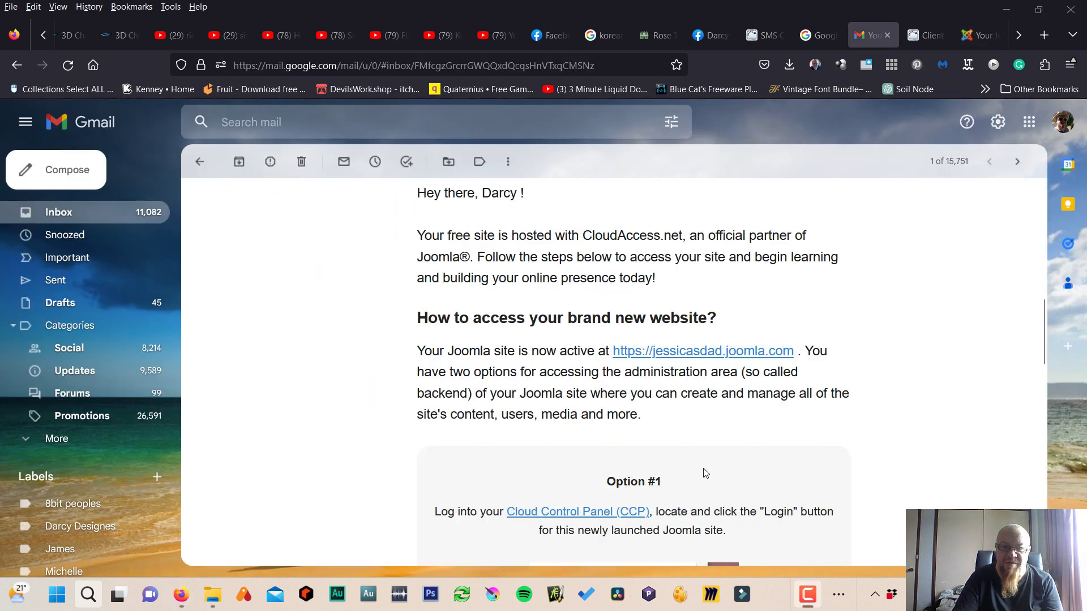
- Open the 'Your Free Joomla! Site Login Information' email from the Gmail inbox
click(100, 217)
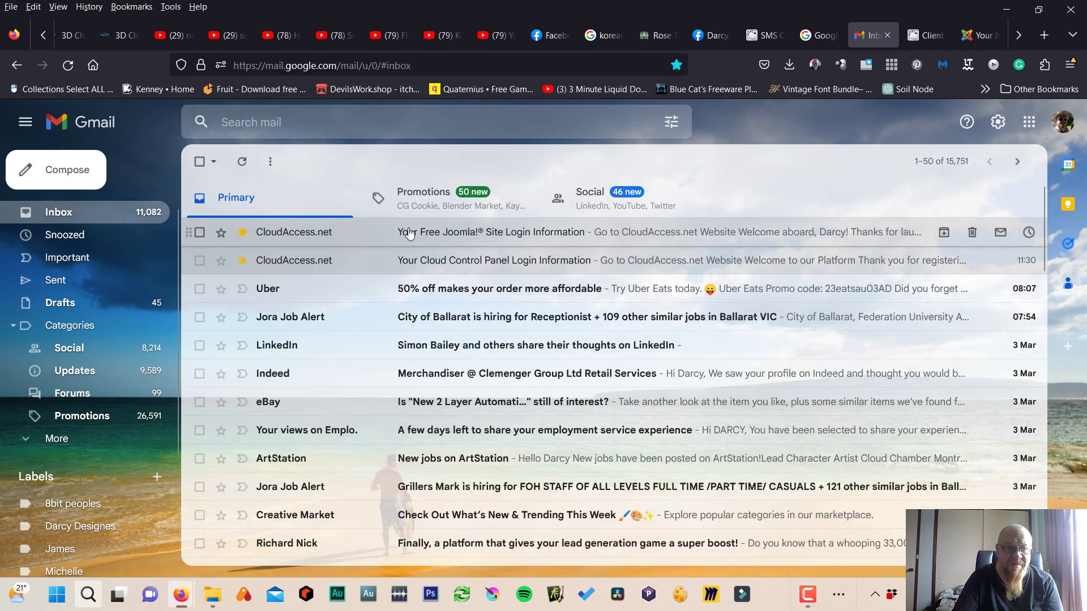
click(374, 232)
scroll(352, 360, down, 8)
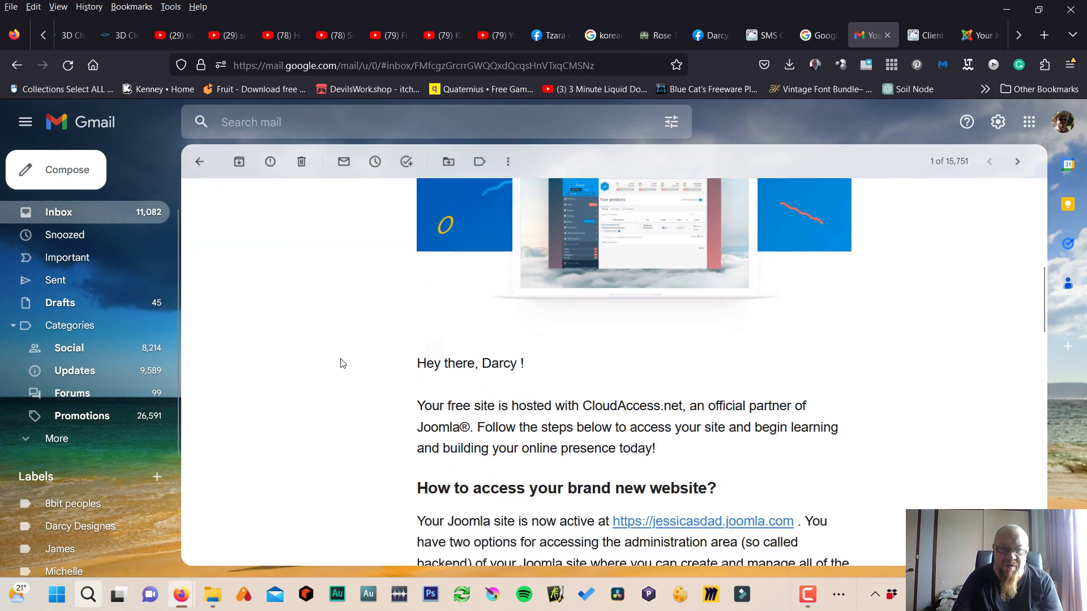
scroll(342, 363, down, 4)
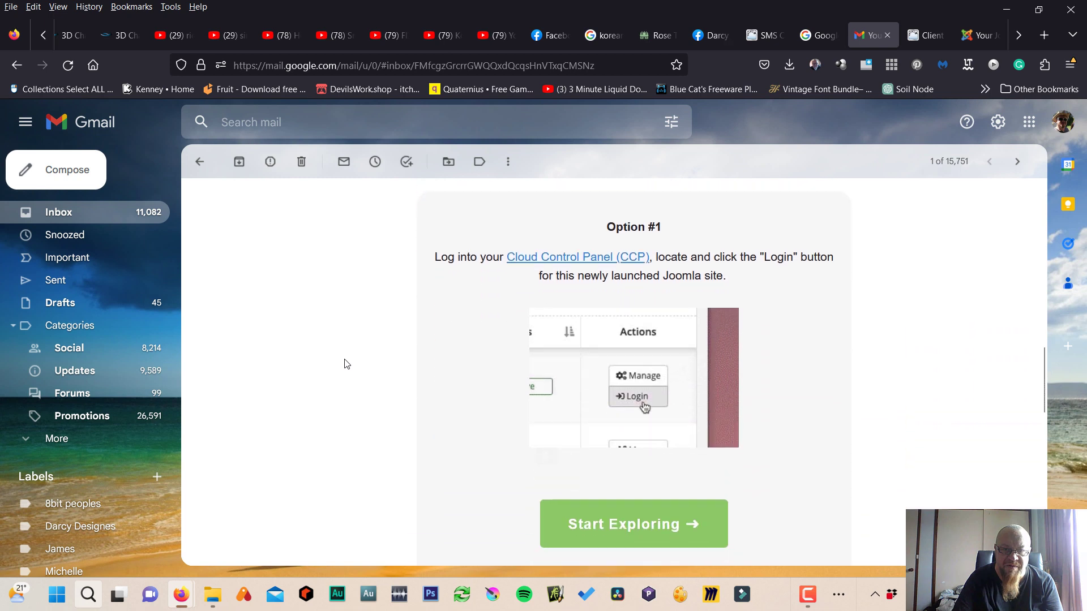
- Open the Cloud Control Panel from the email's link, then return to the email's Option #1 instructions
click(548, 262)
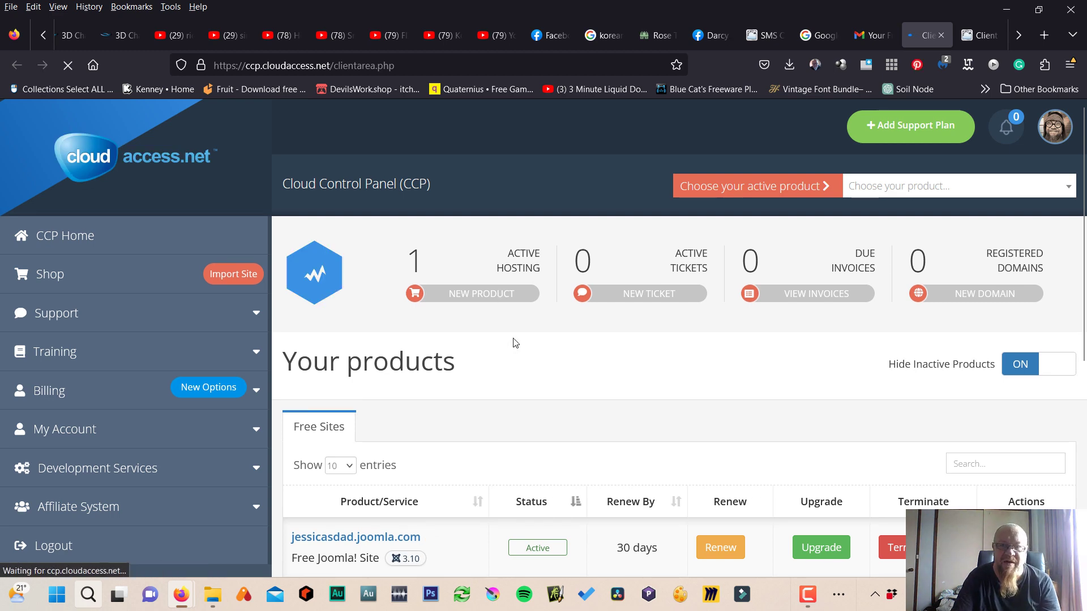
scroll(526, 351, down, 3)
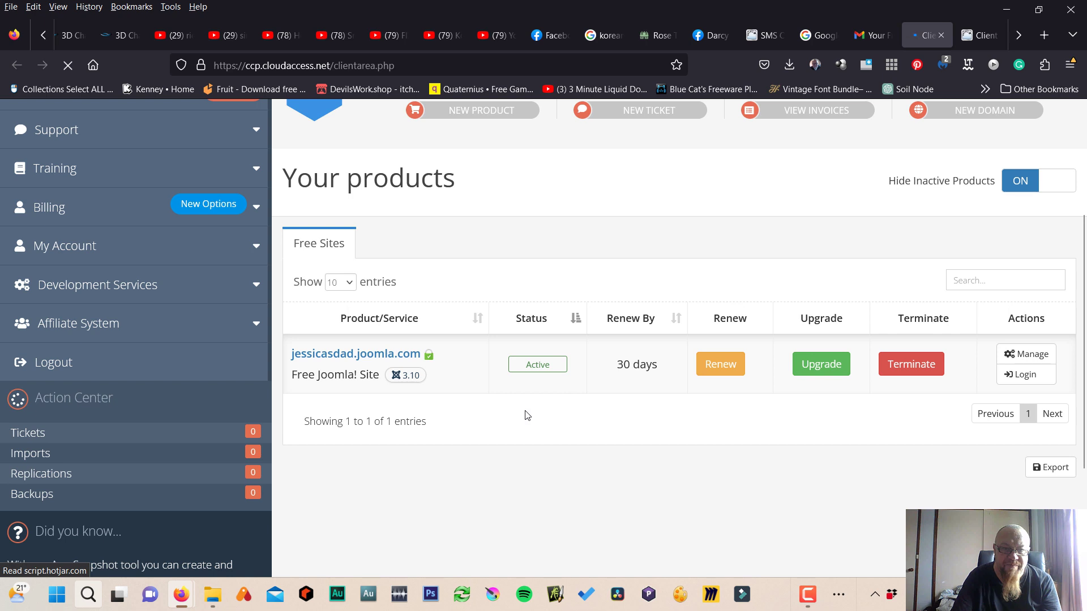
key(ctrl+shift+Tab)
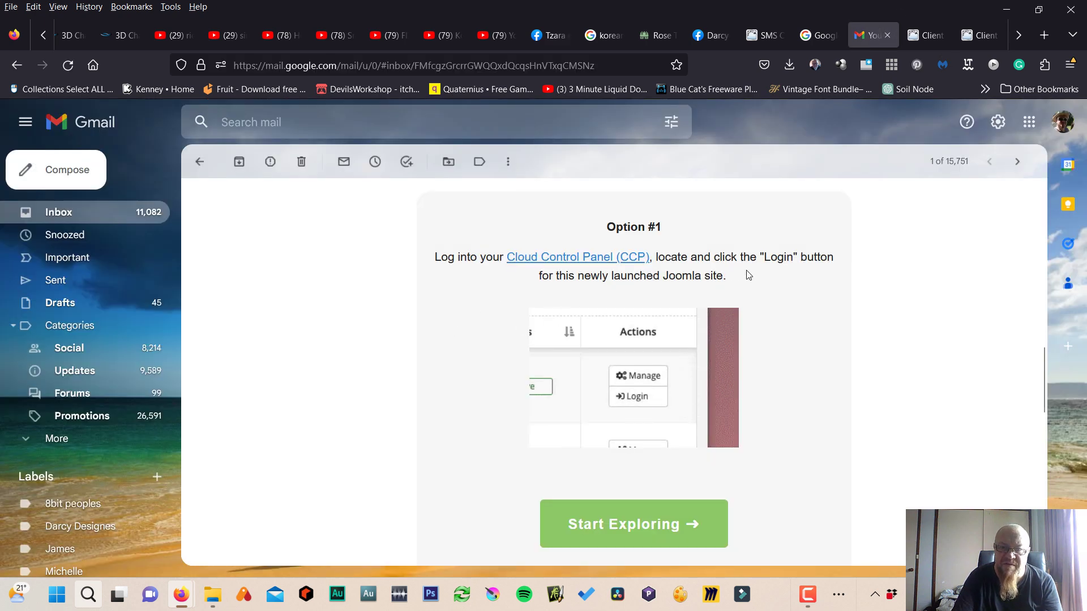
scroll(570, 301, up, 5)
scroll(571, 301, down, 2)
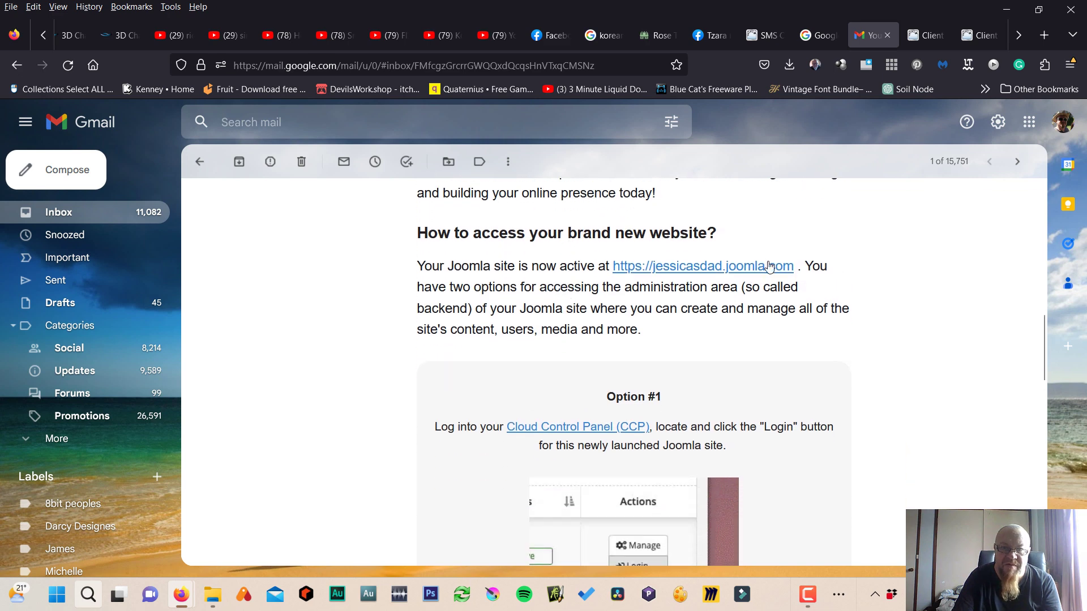
scroll(625, 342, down, 4)
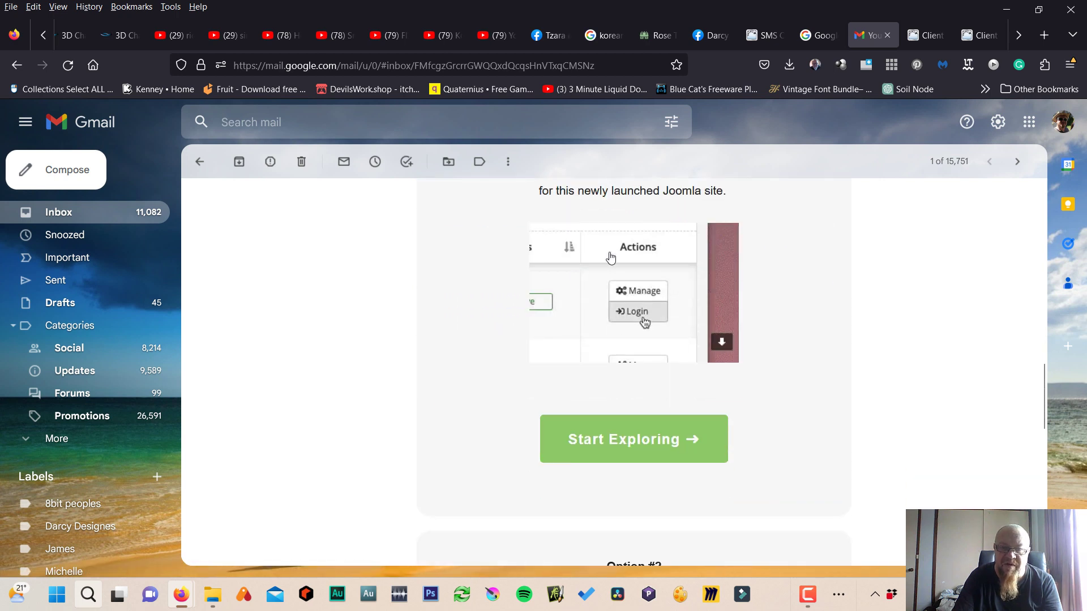
- Log into the site's administrator back end and review the 3.10 warning and post-installation messages
click(919, 26)
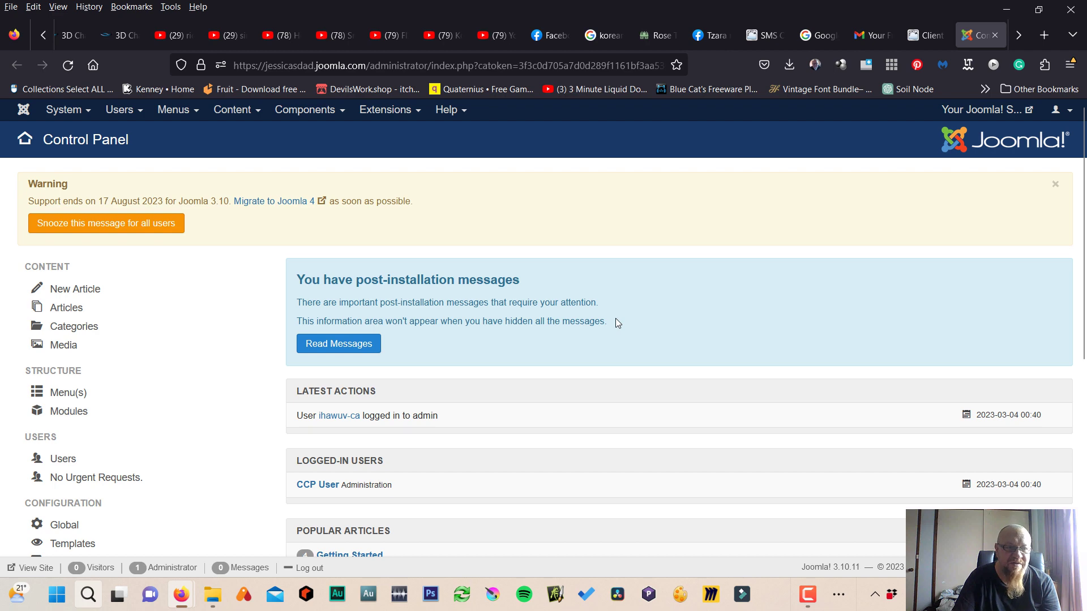
scroll(615, 319, down, 3)
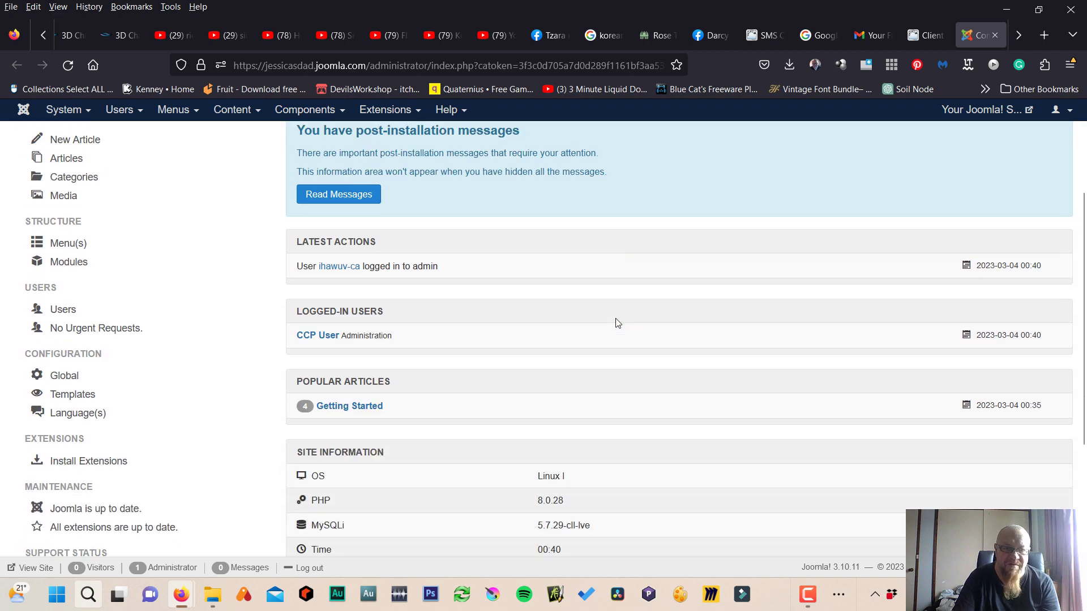
scroll(617, 322, down, 2)
scroll(617, 322, up, 3)
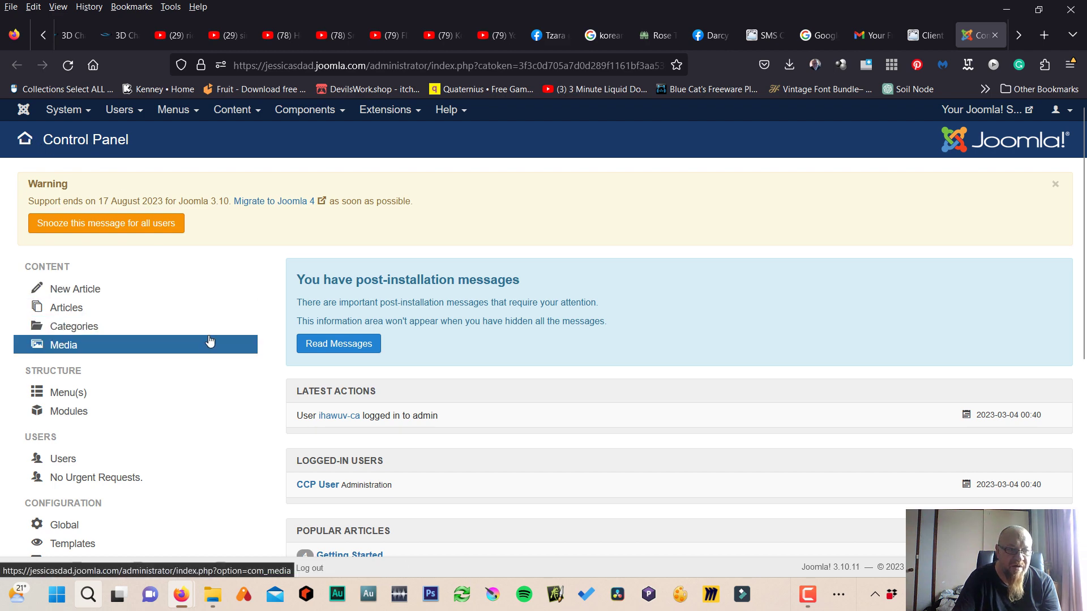
scroll(211, 339, down, 2)
scroll(209, 317, up, 2)
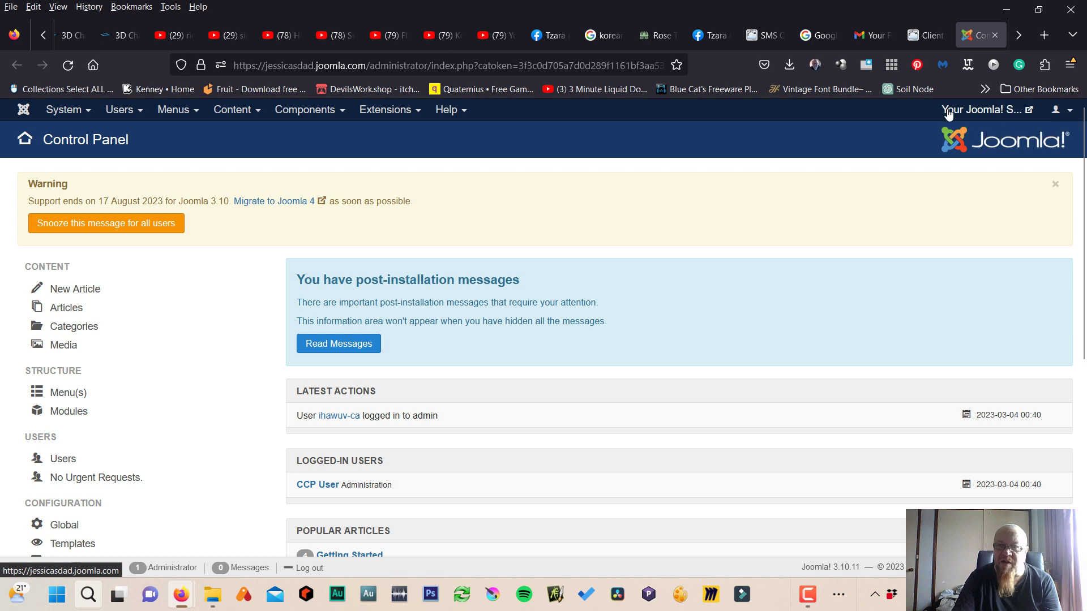
- Open the live front page in a new tab from the admin header, alternating with the Control Panel
click(995, 111)
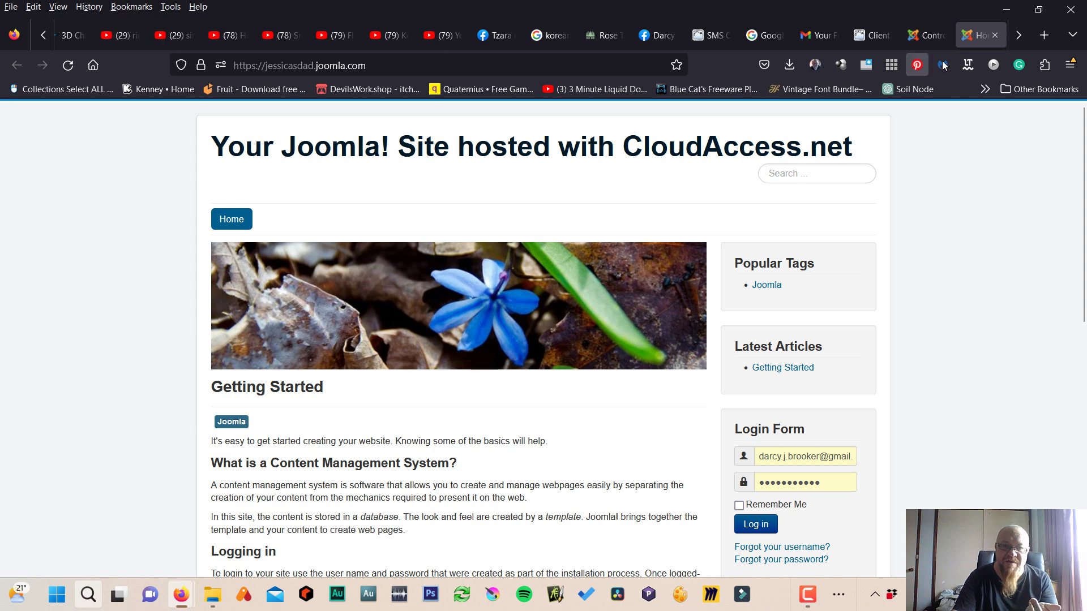
click(935, 37)
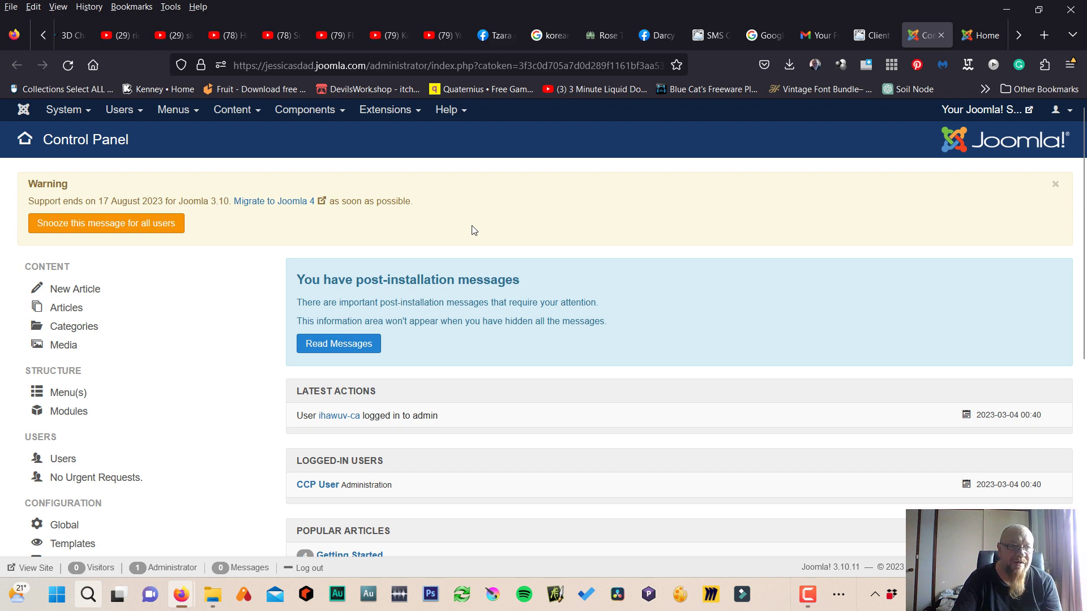
scroll(475, 230, down, 3)
scroll(474, 230, up, 3)
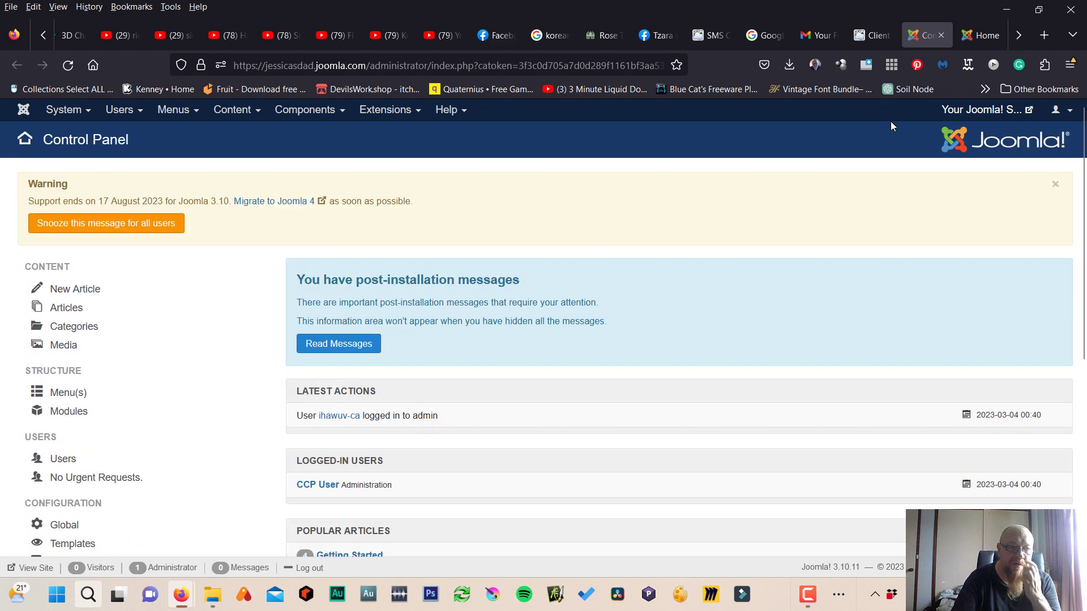
click(987, 36)
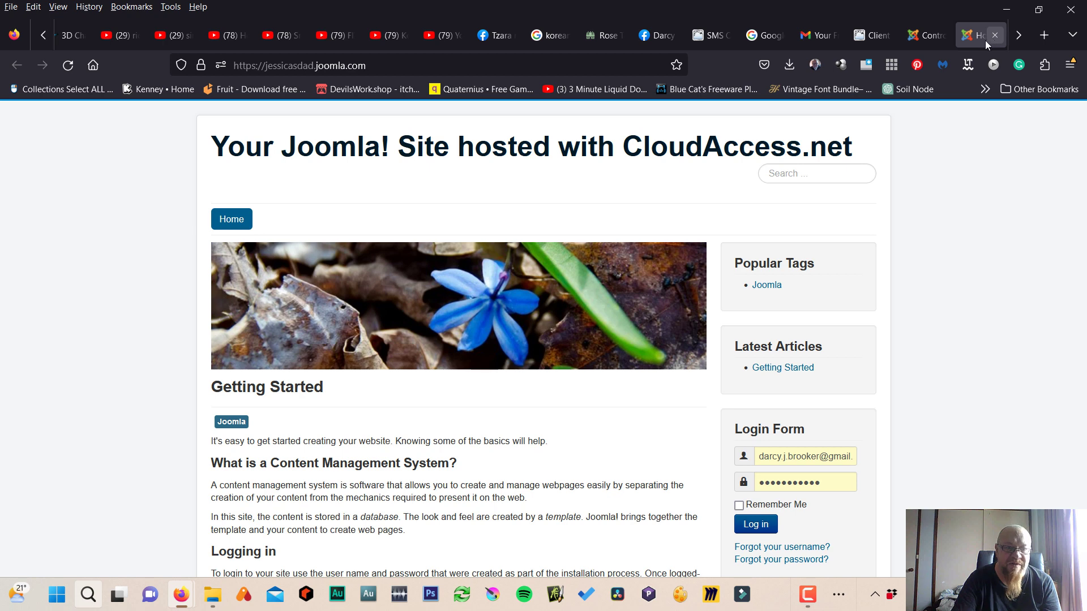
click(930, 41)
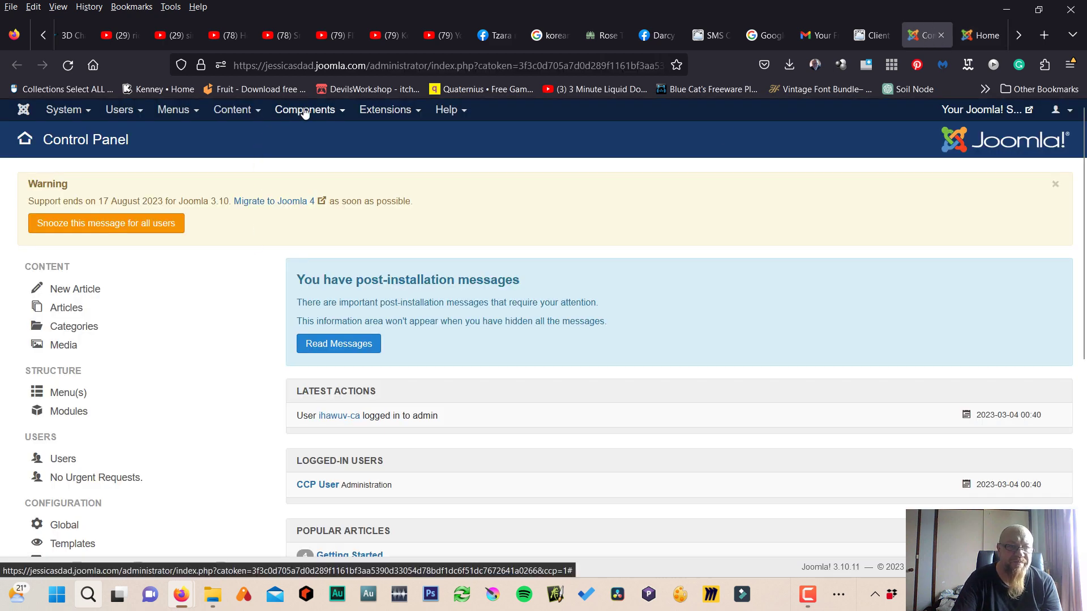
- Start a new site menu titled Chicken, type Chicken, described 'shows an artical called chicken'
click(187, 110)
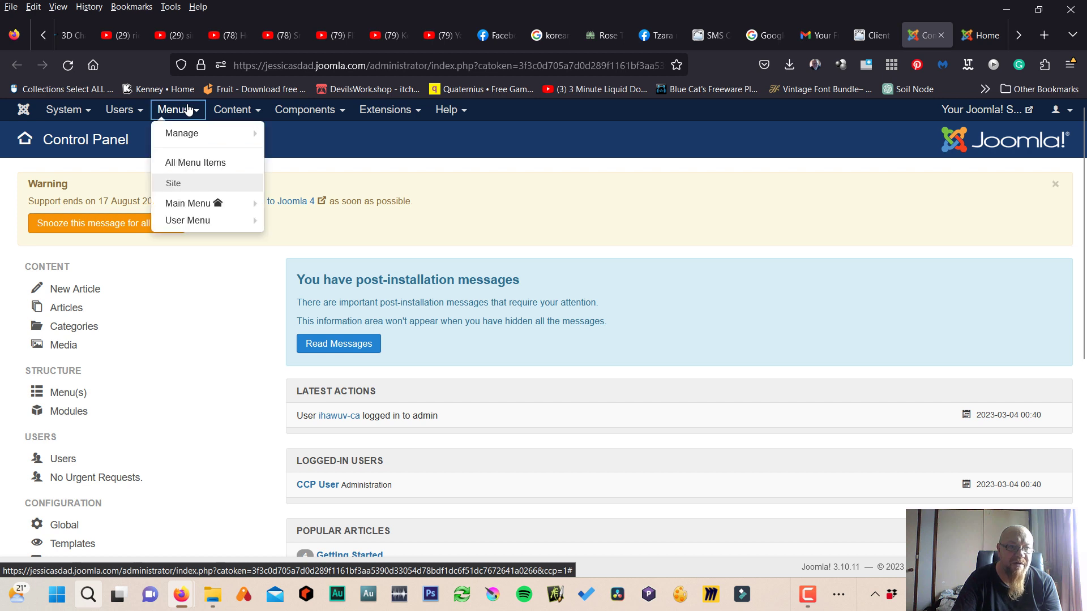
mouse_move(186, 134)
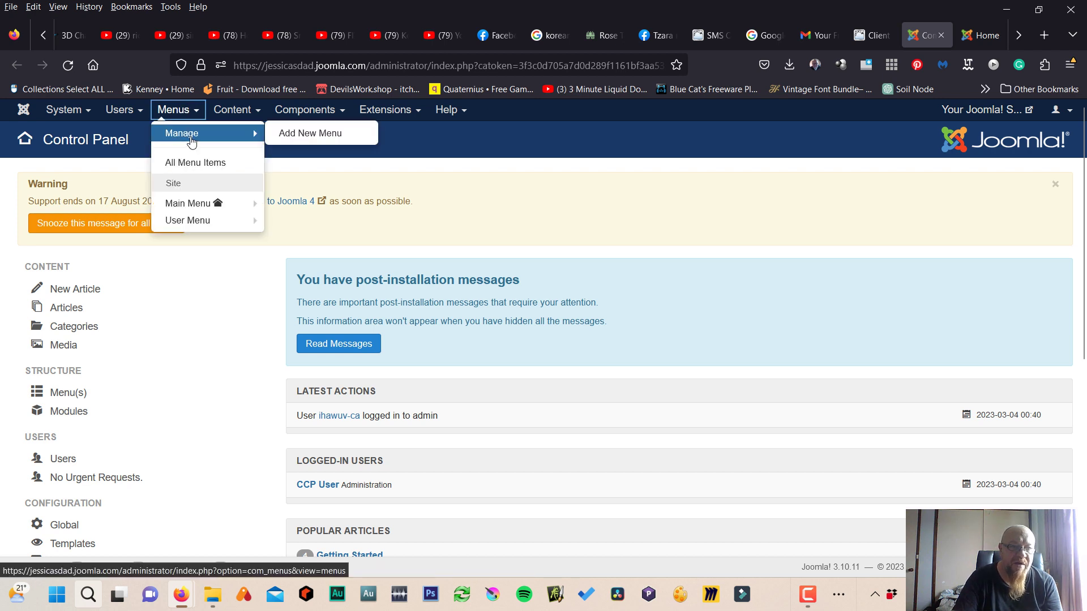
click(300, 139)
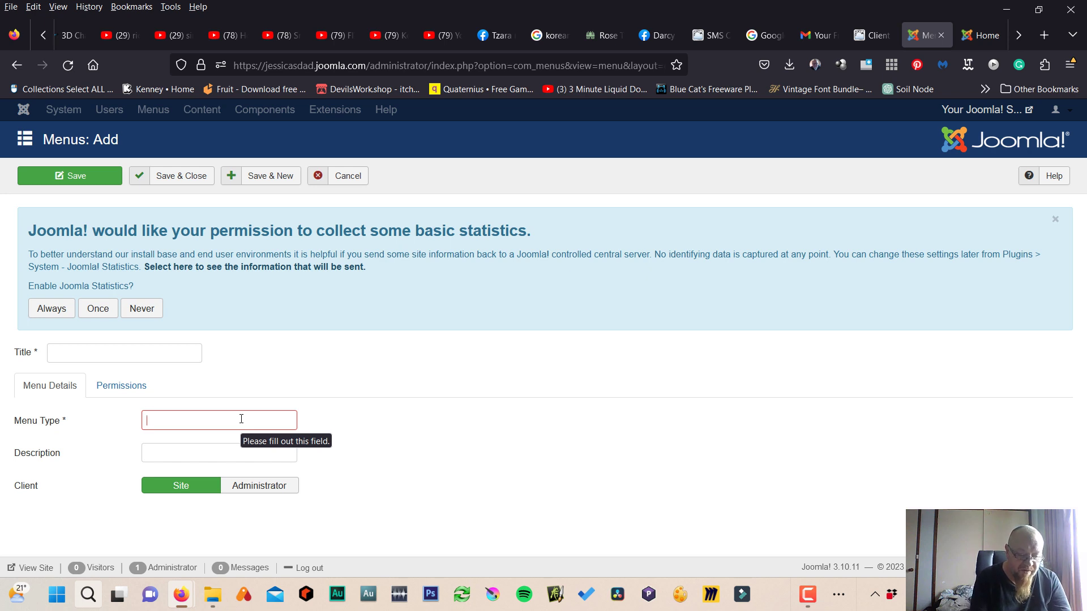
text(hicken)
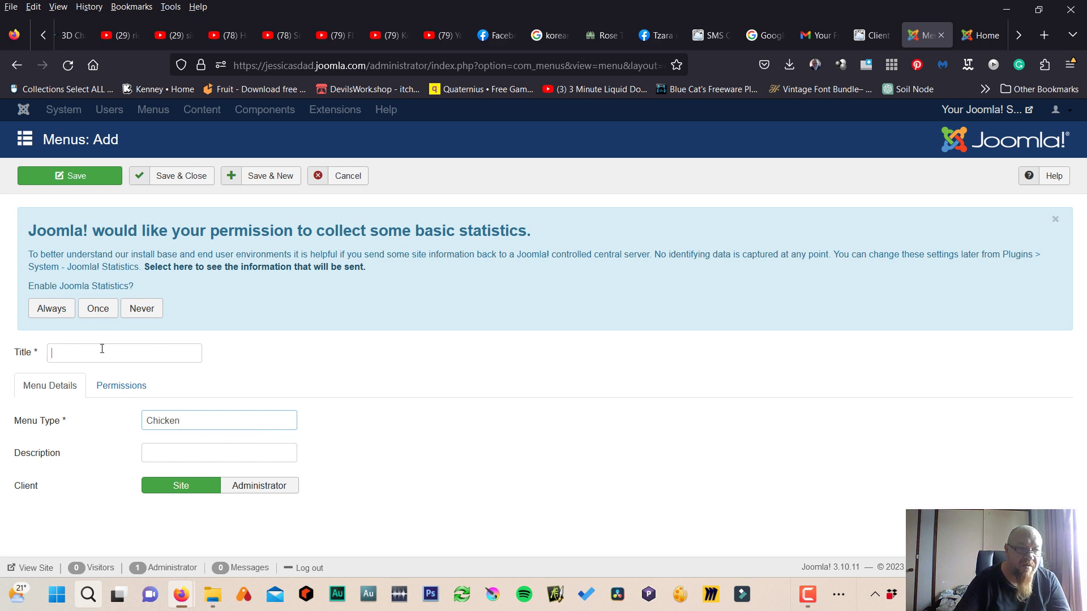
text(Chicken)
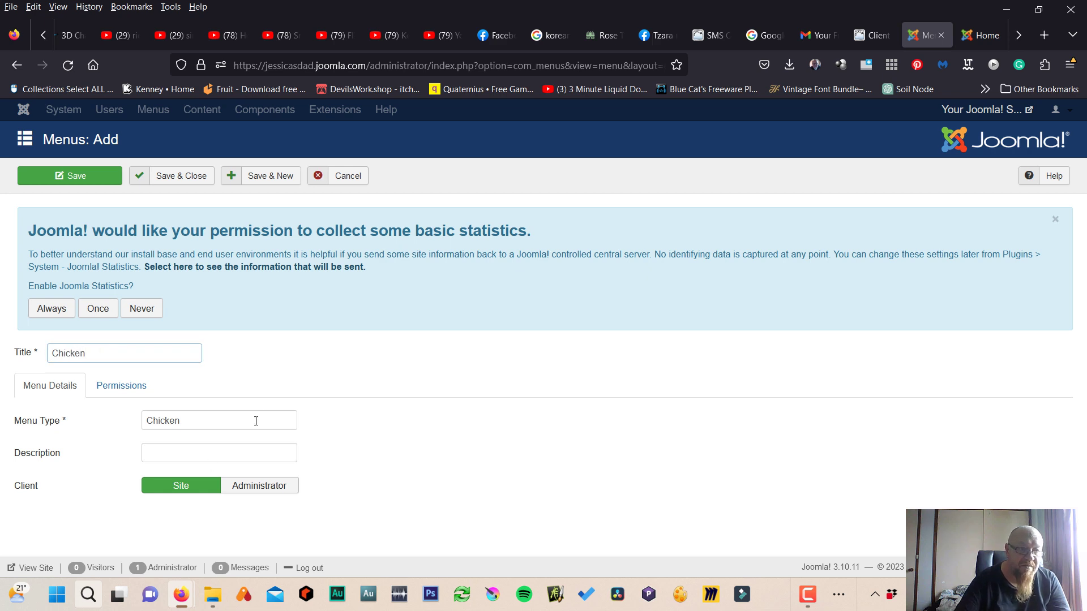
click(258, 450)
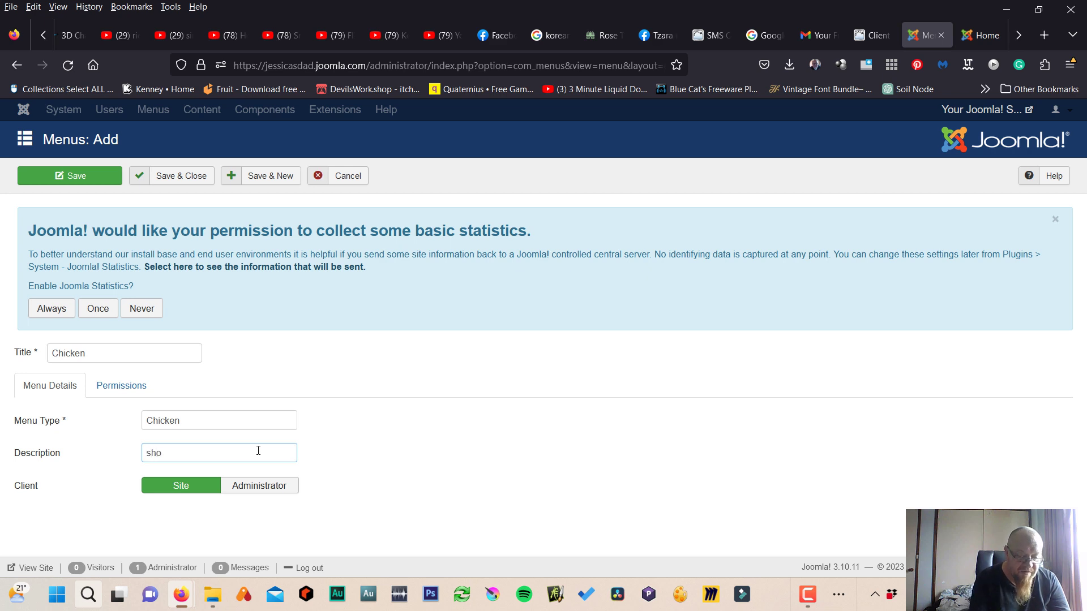
text(shows an a)
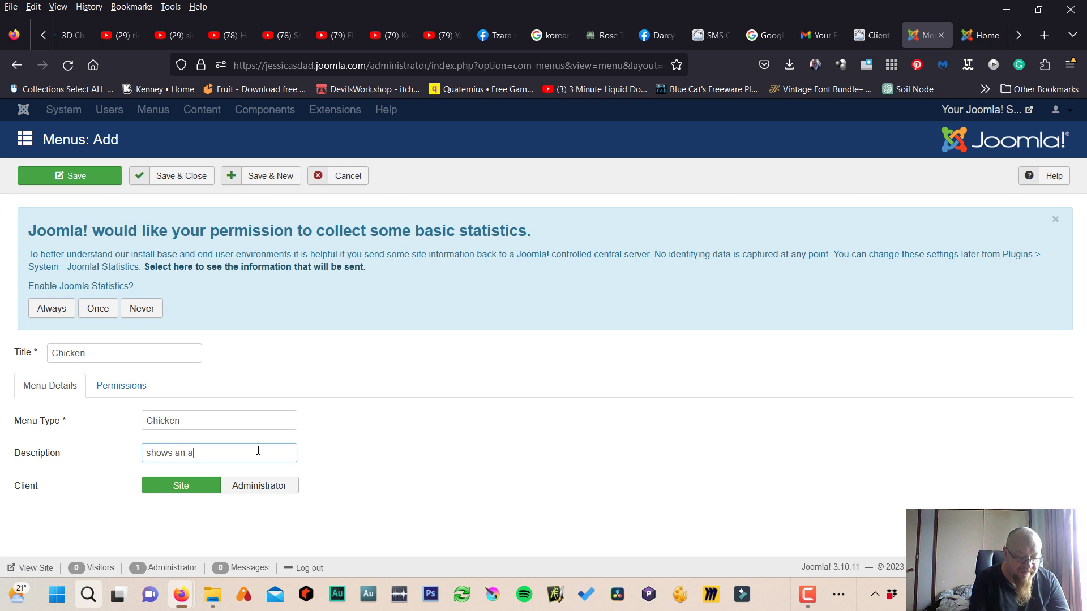
text(rtical)
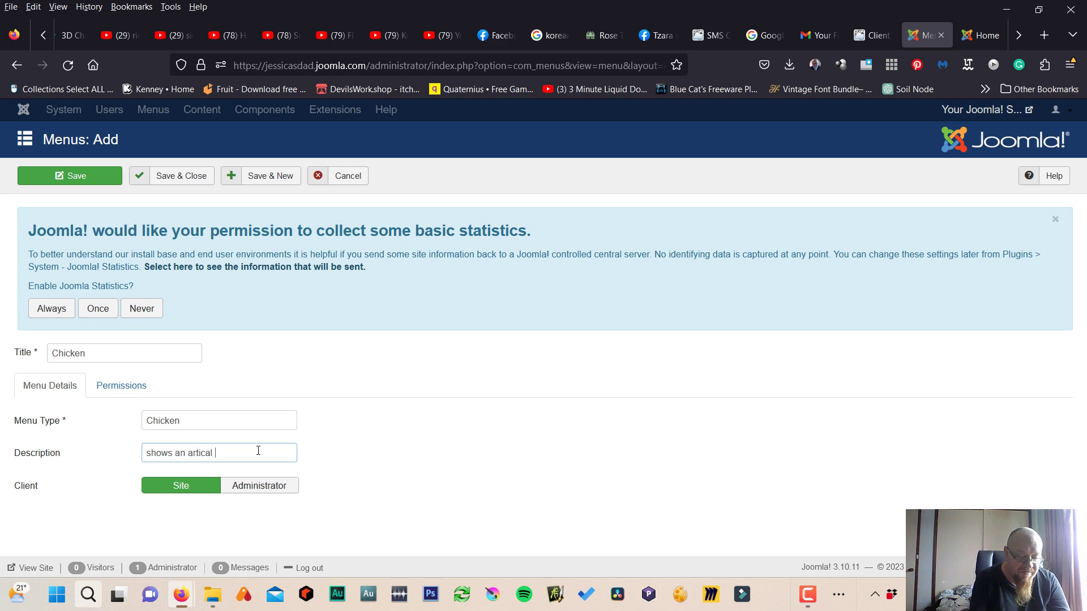
text( called)
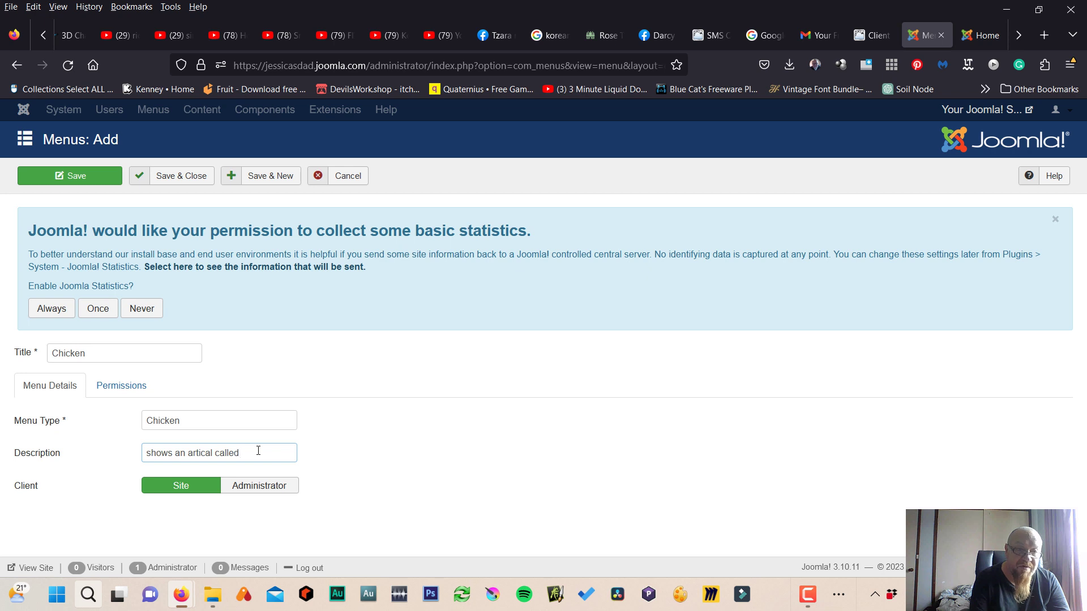
text( chicken)
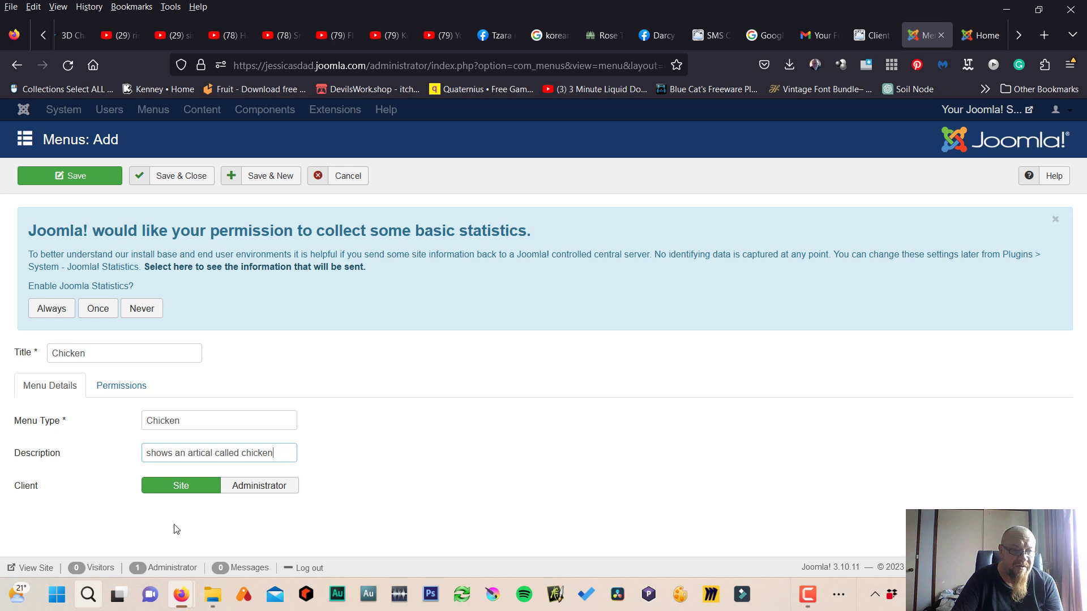
click(188, 494)
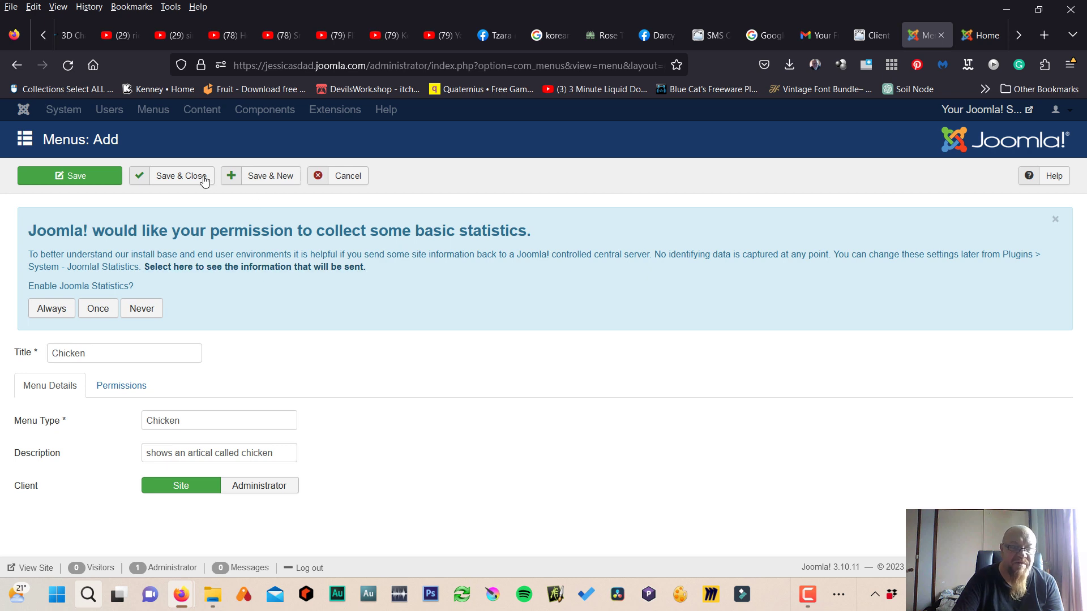
- Save and close the Chicken menu, then preview the live site, showing only Home, in a new tab
click(86, 179)
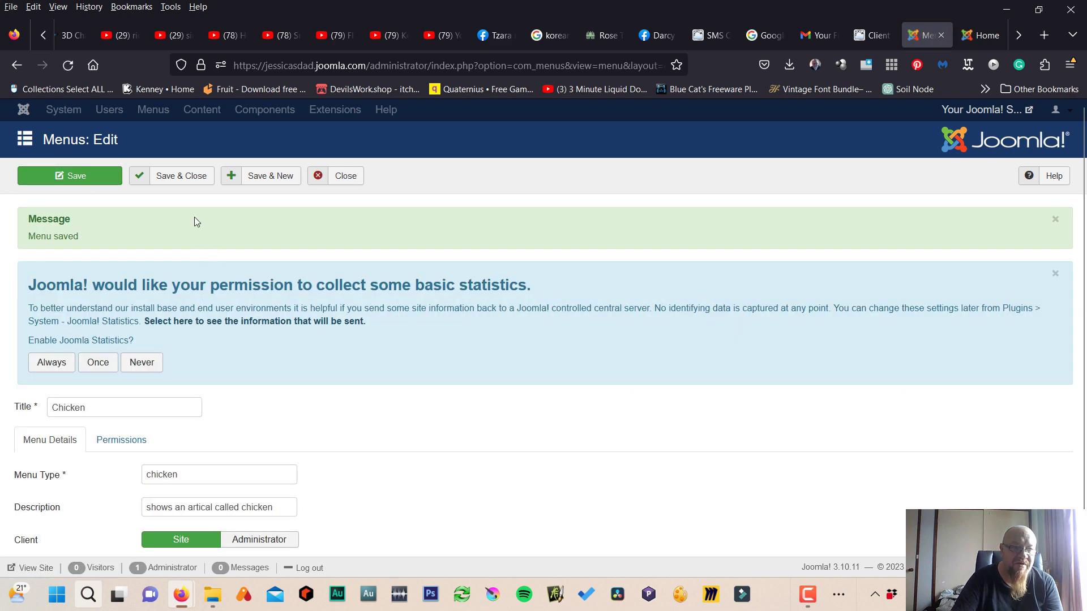
click(183, 180)
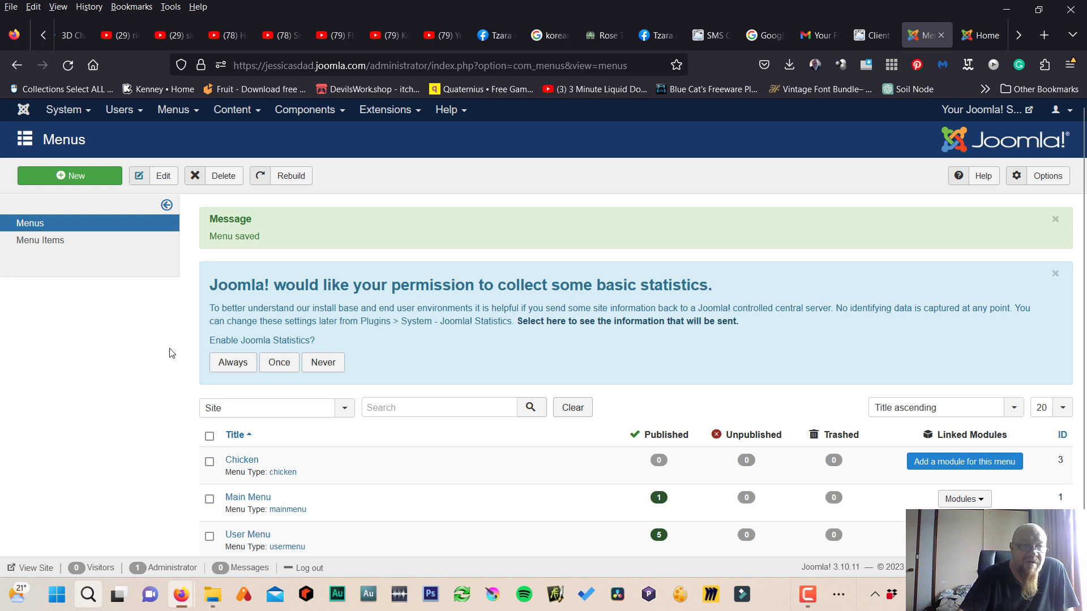
scroll(180, 383, down, 1)
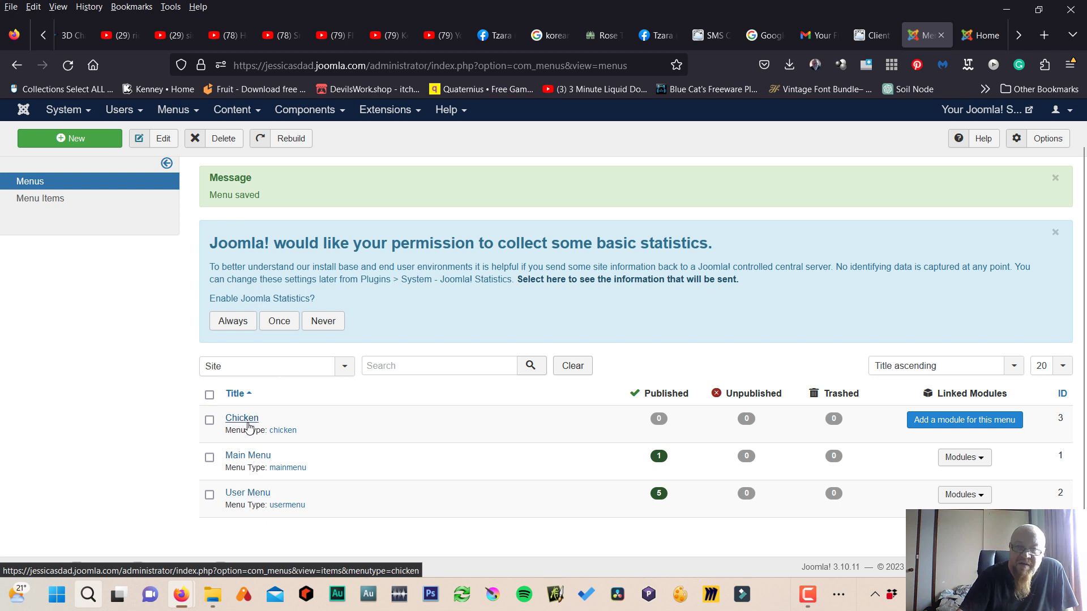
click(1008, 116)
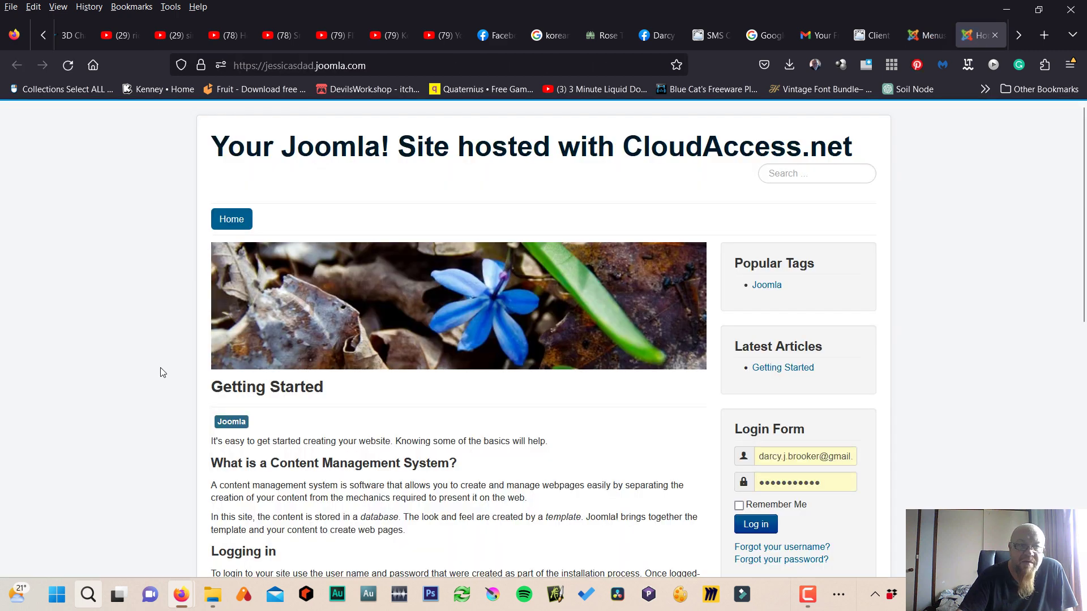
scroll(162, 372, down, 3)
scroll(162, 372, down, 6)
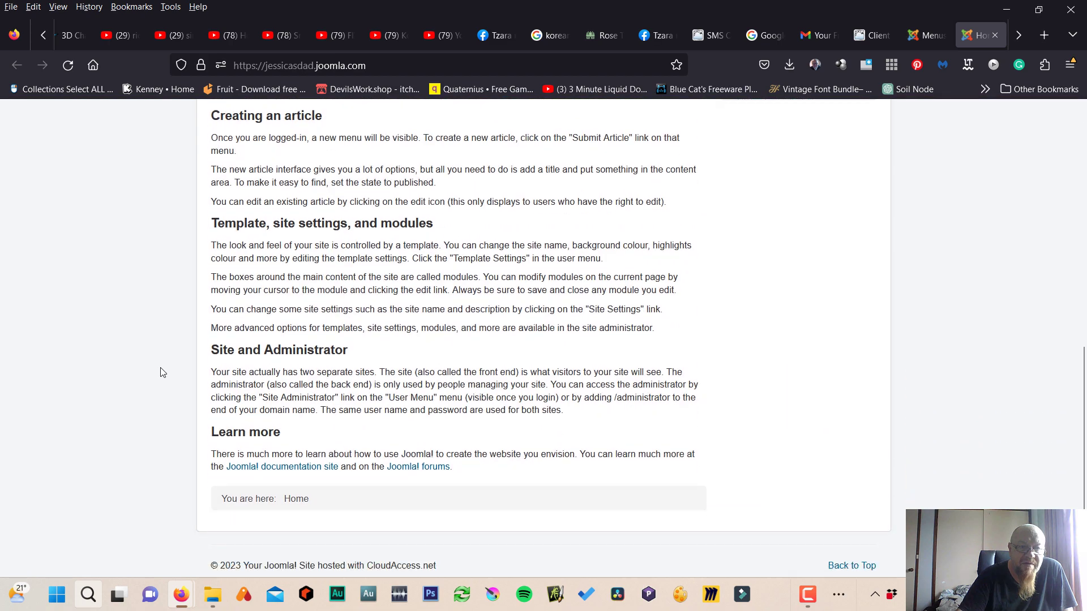
scroll(163, 372, up, 10)
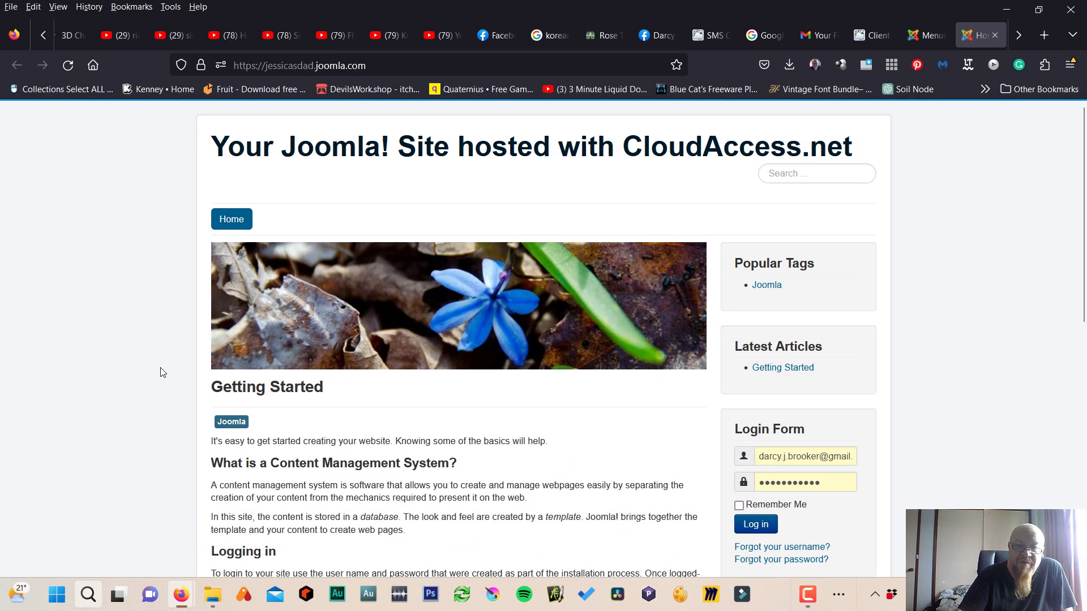
- Mark the Chicken menu, keep the Site filter, and view published items Home, Chickens and Dogs
click(925, 37)
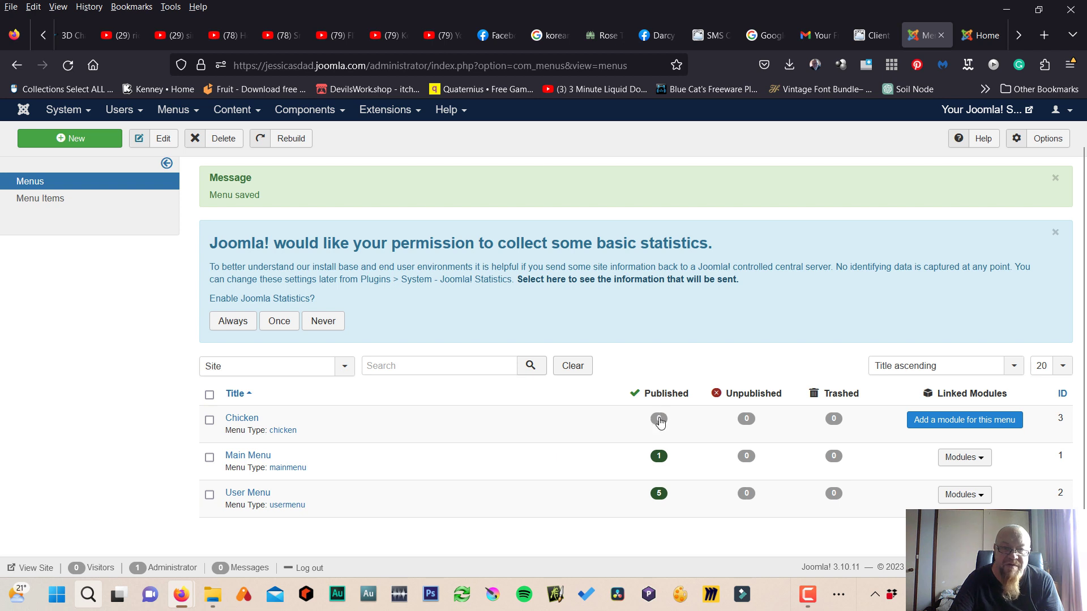
click(210, 421)
click(343, 367)
click(344, 368)
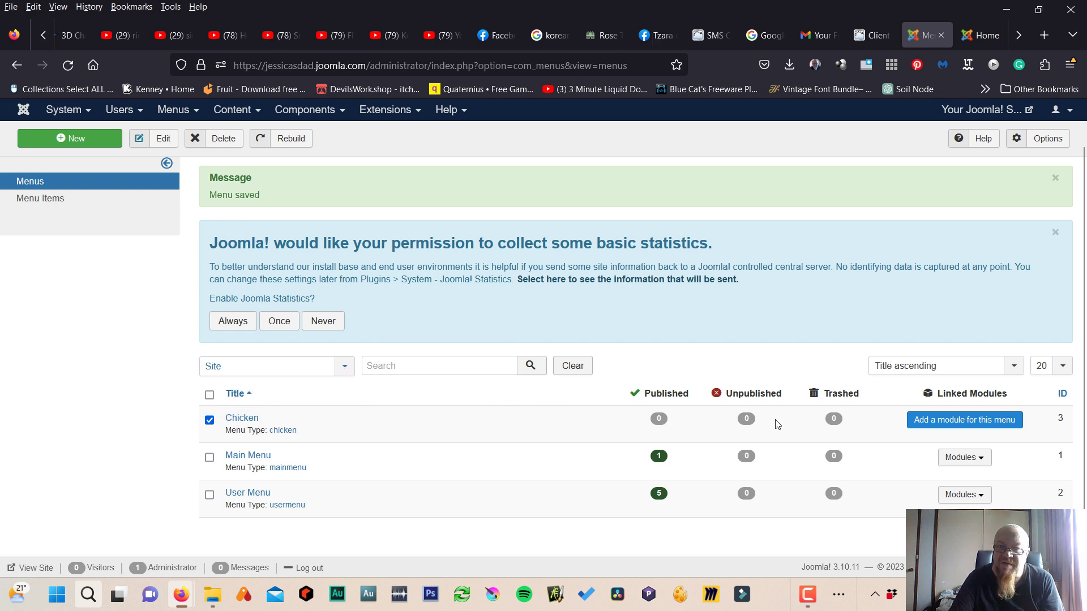
click(666, 423)
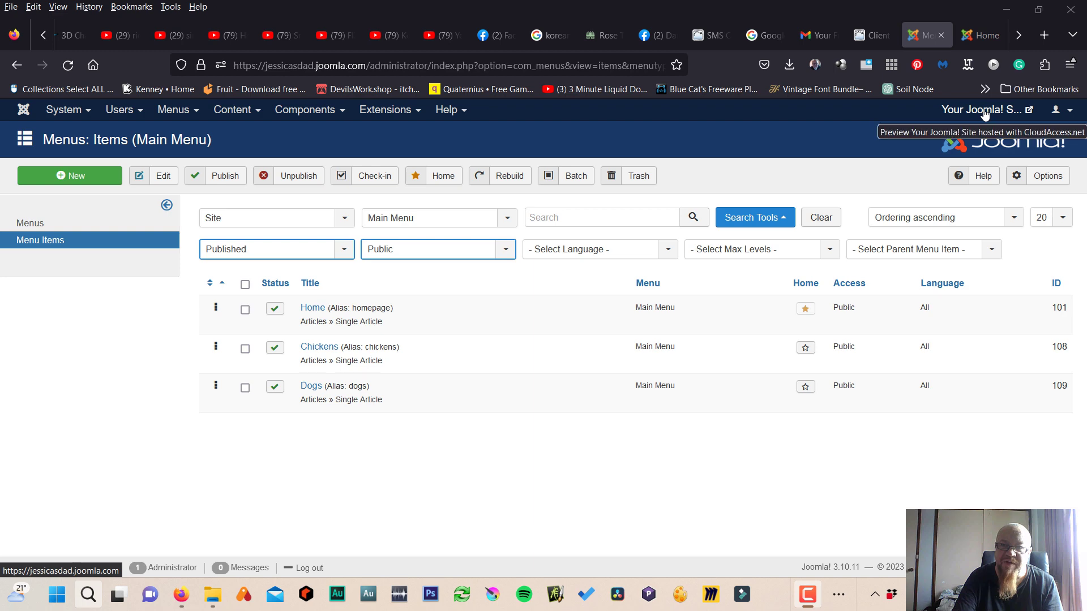
- Open the live site and look over the Chickens and Dogs pages
click(984, 112)
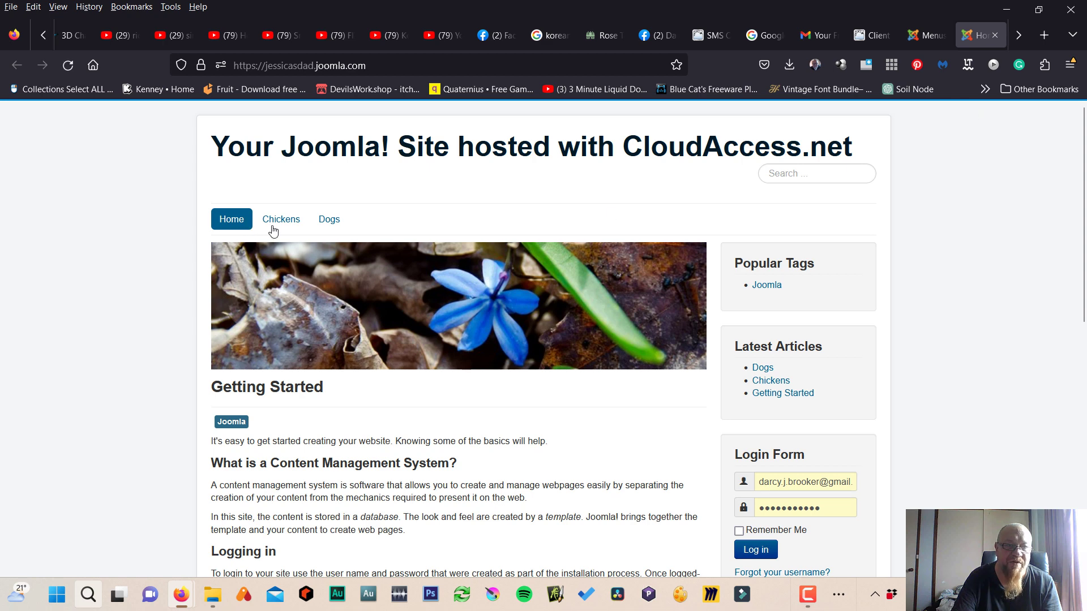
click(289, 226)
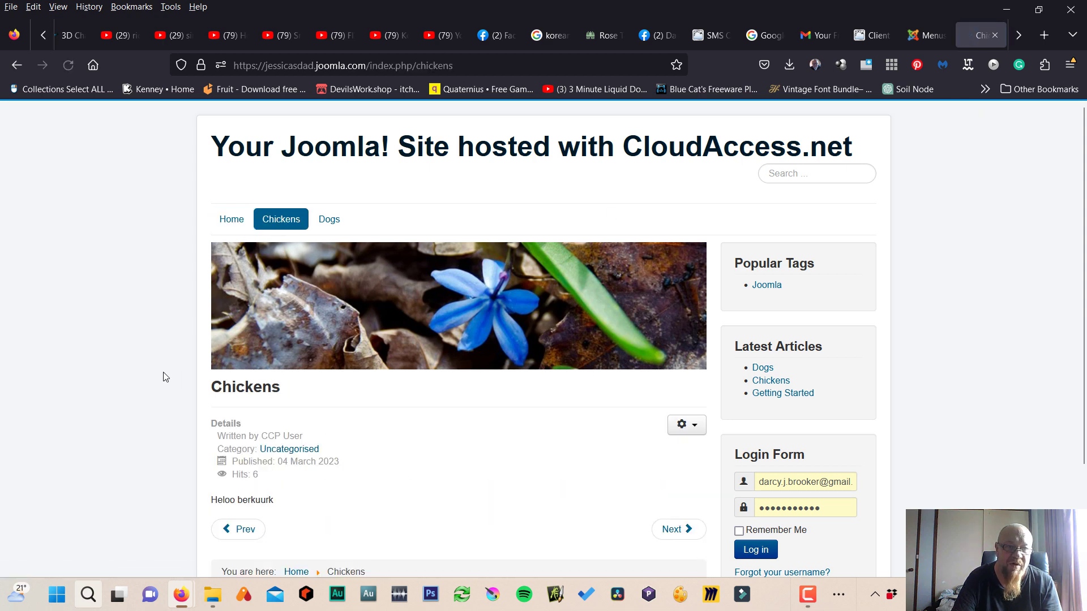
scroll(165, 377, down, 3)
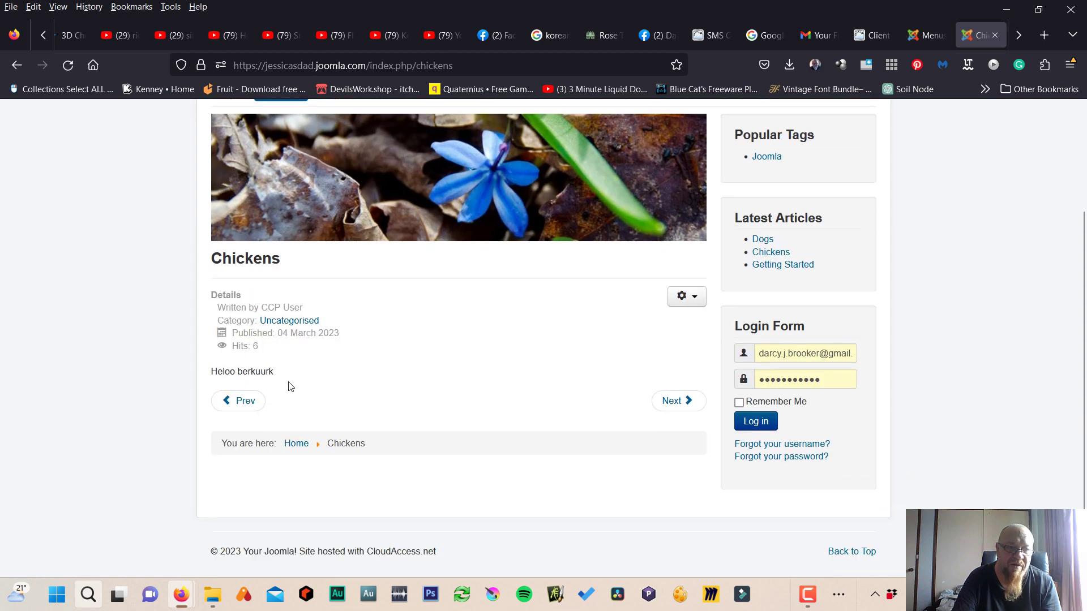
scroll(288, 386, up, 2)
click(330, 165)
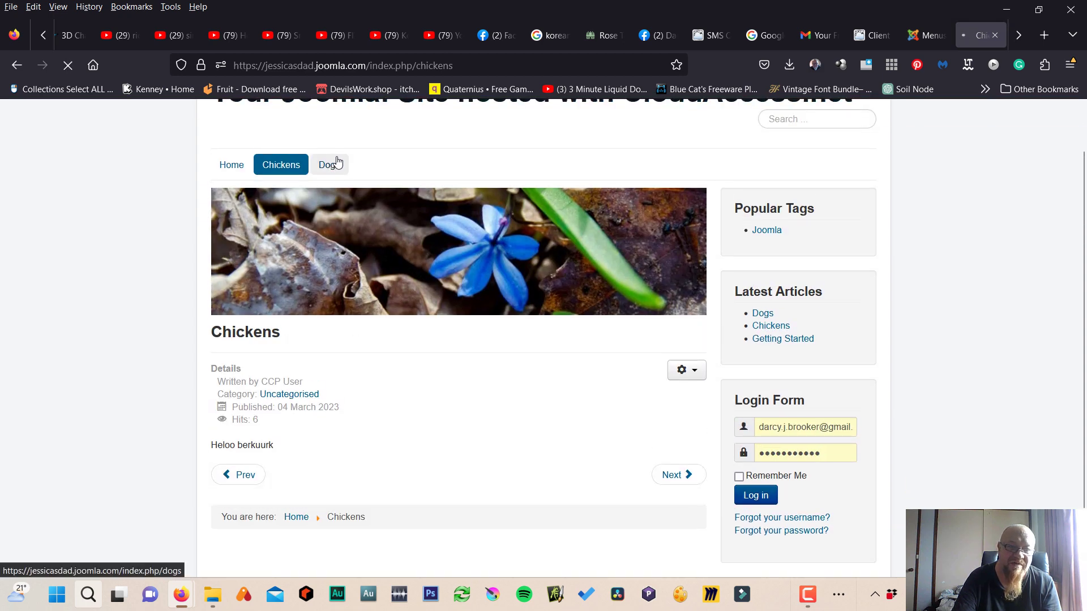
scroll(236, 446, down, 2)
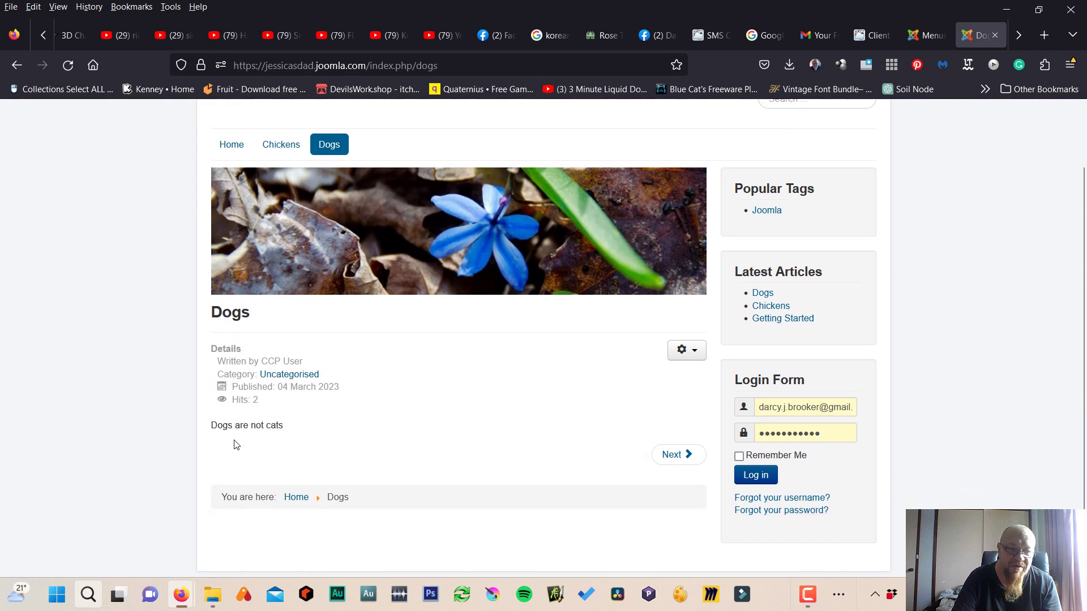
scroll(272, 431, up, 2)
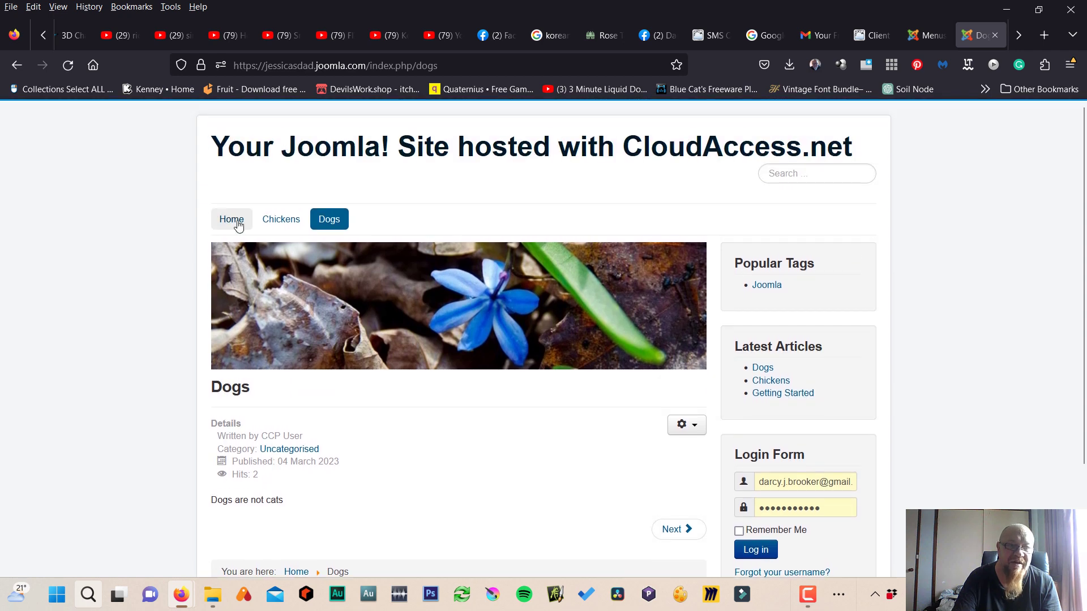
- Go back to the site's home page, then return to the admin menu items list
click(240, 229)
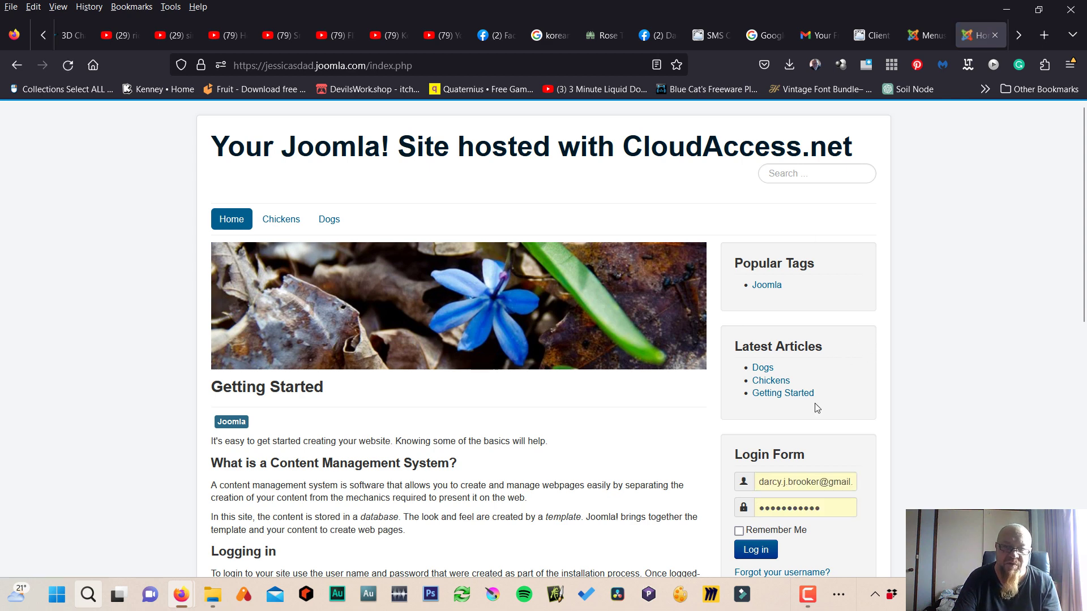
scroll(555, 457, down, 3)
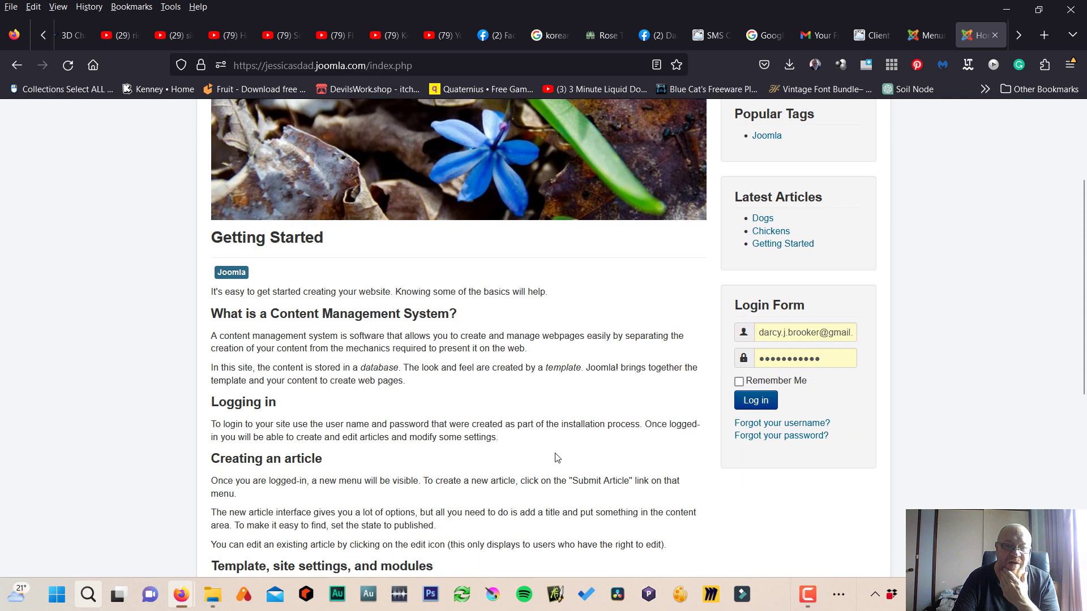
scroll(555, 456, up, 3)
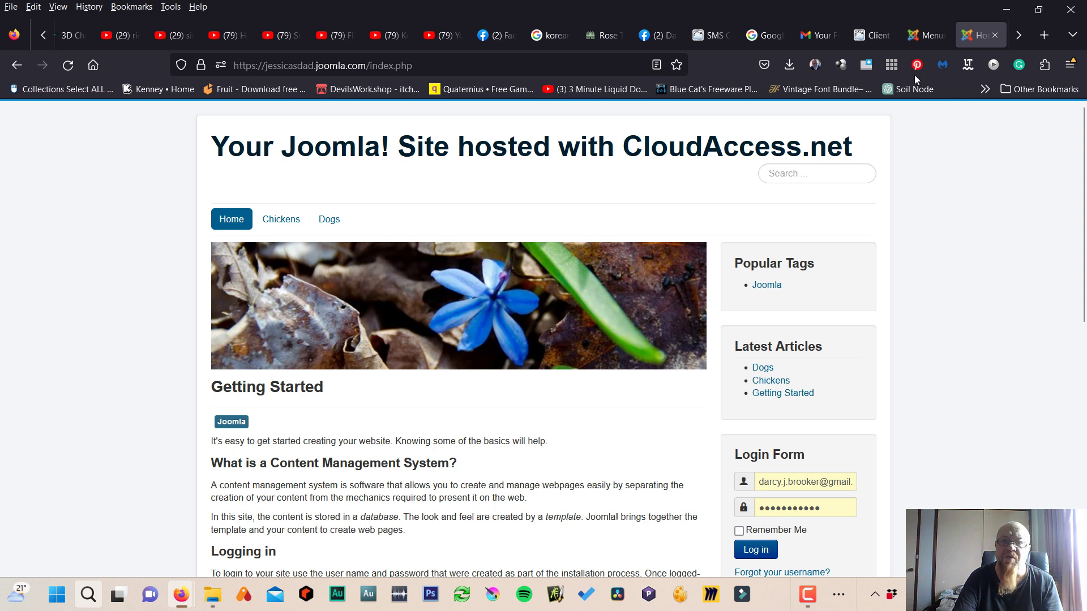
click(926, 36)
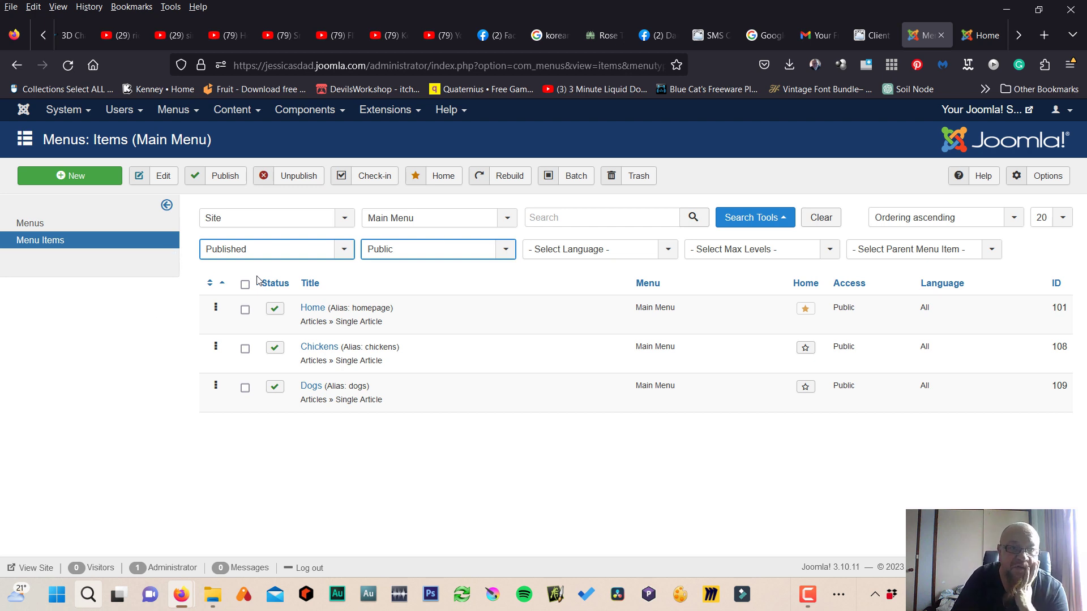
- Start a new article from Content > Articles and title it 'Cats'
click(225, 112)
mouse_move(237, 134)
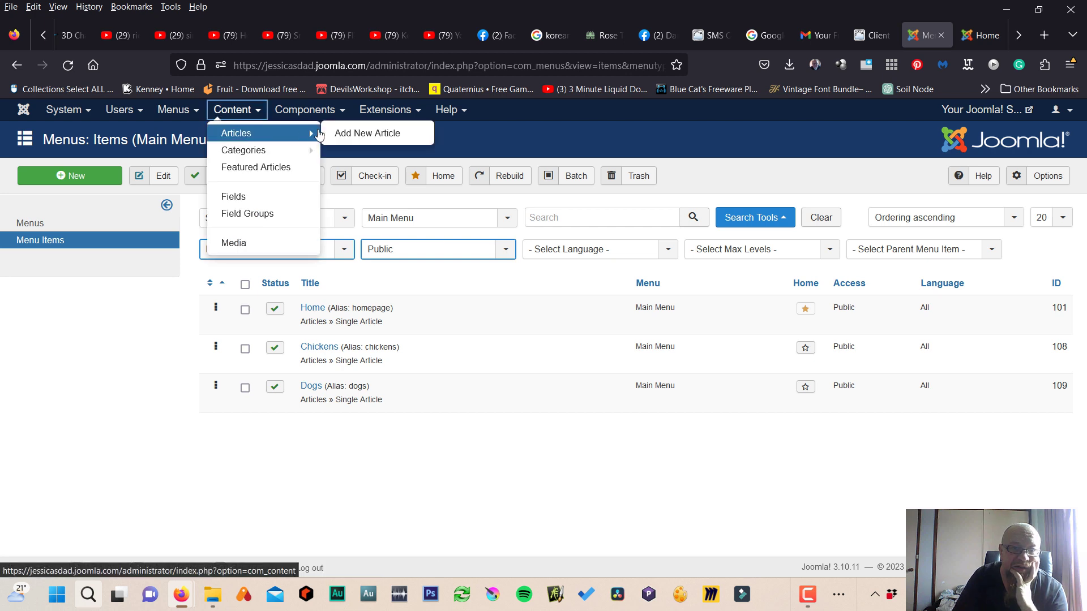
click(342, 134)
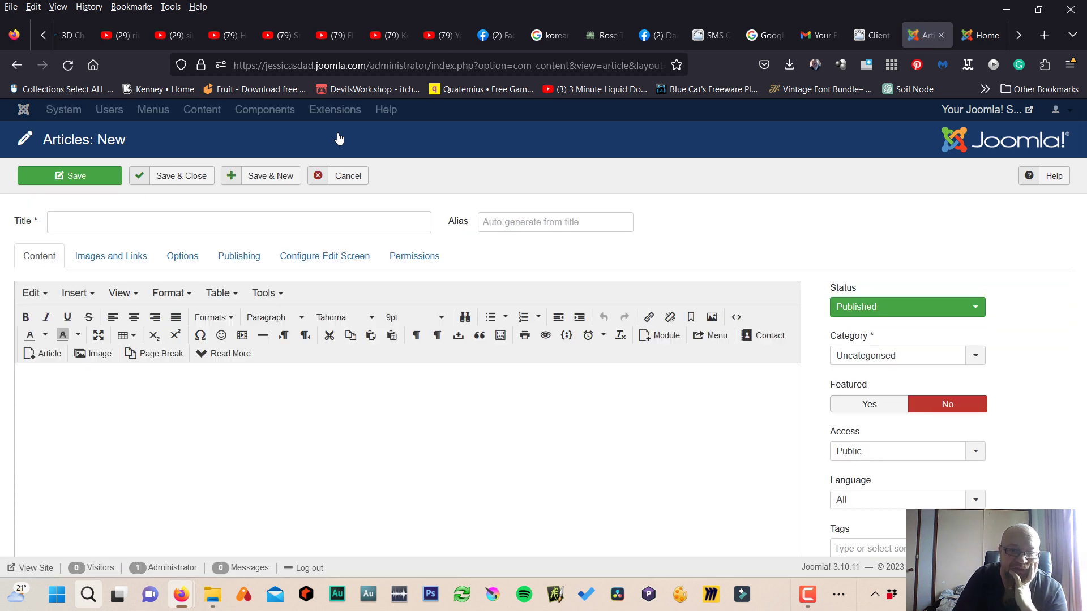
click(144, 223)
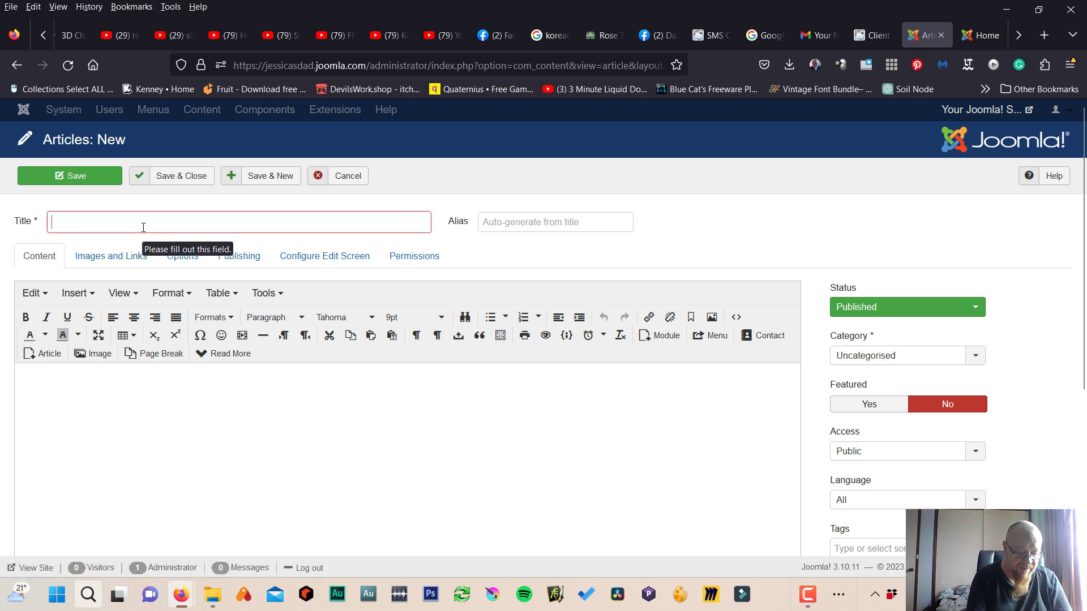
text(Cats)
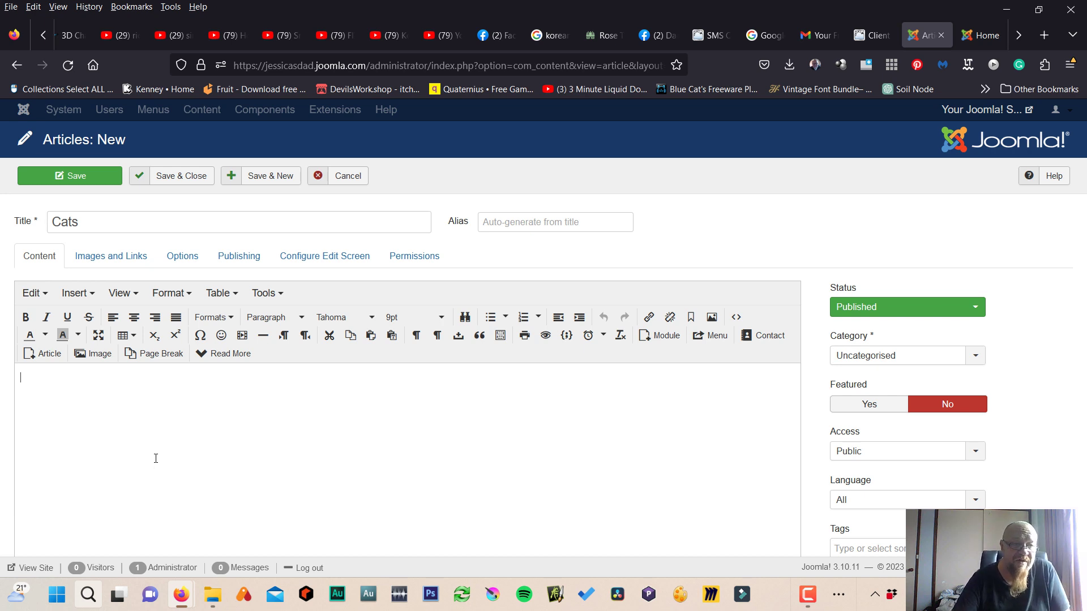
- Type the body line 'Cats are not Dogs', make it bold, and add an empty line below
text(Cats)
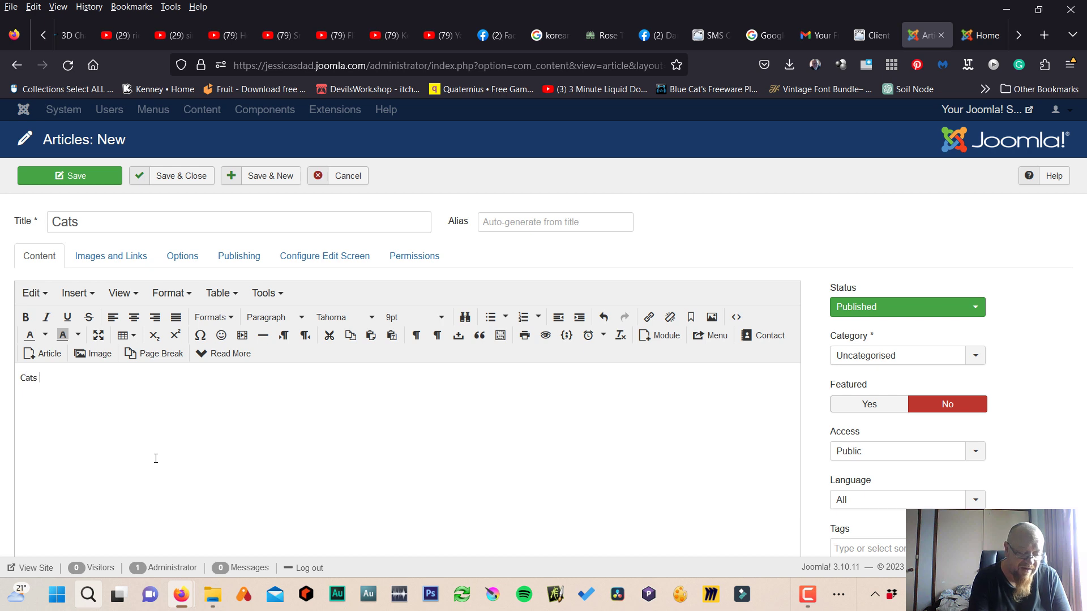
text( are not)
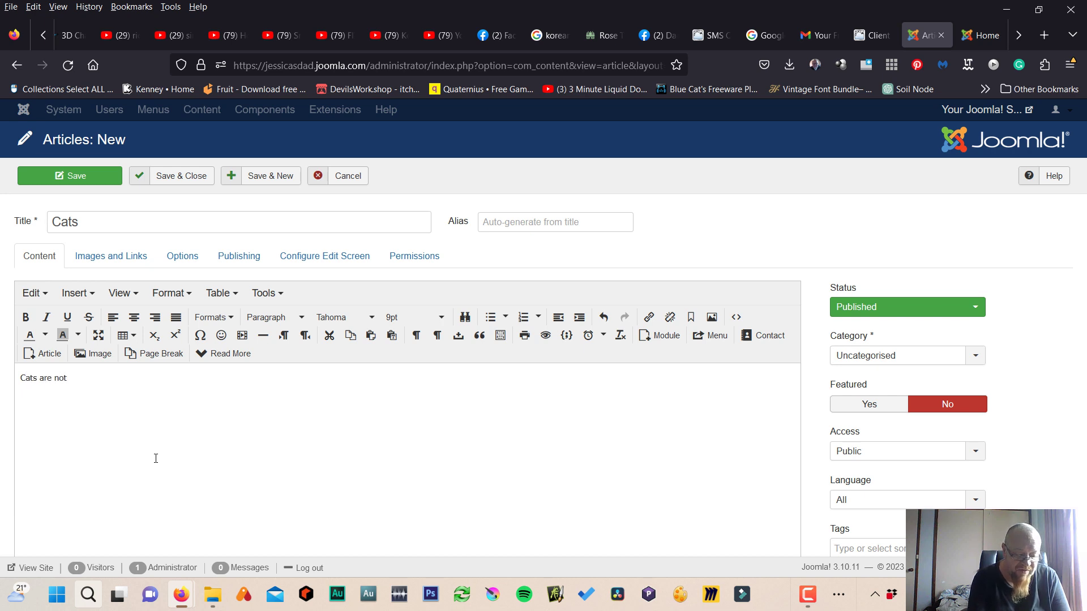
text( Dogs)
drag(97, 378, 15, 356)
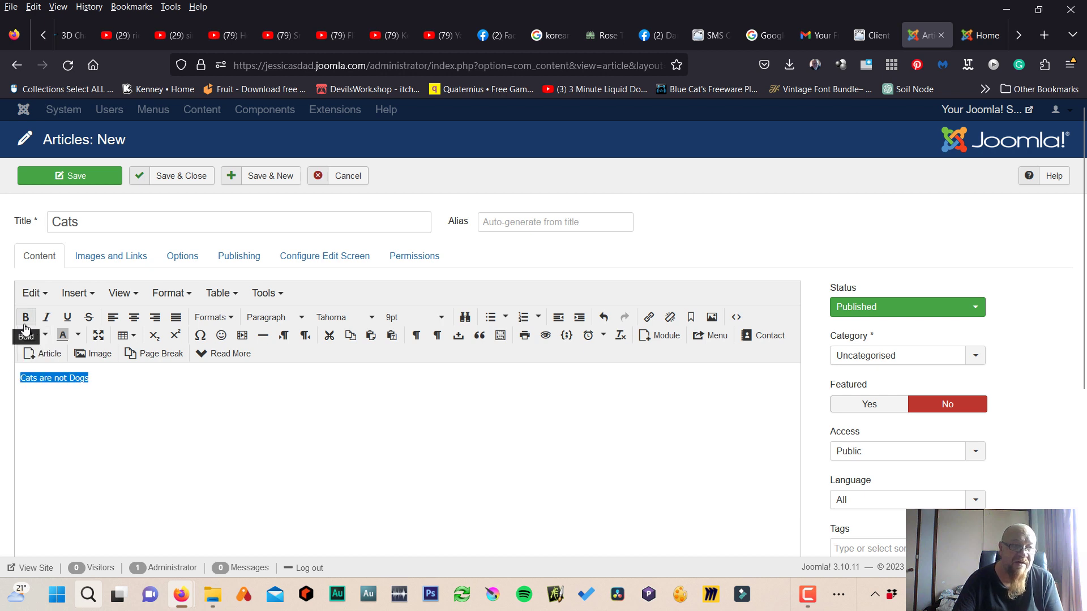
click(26, 317)
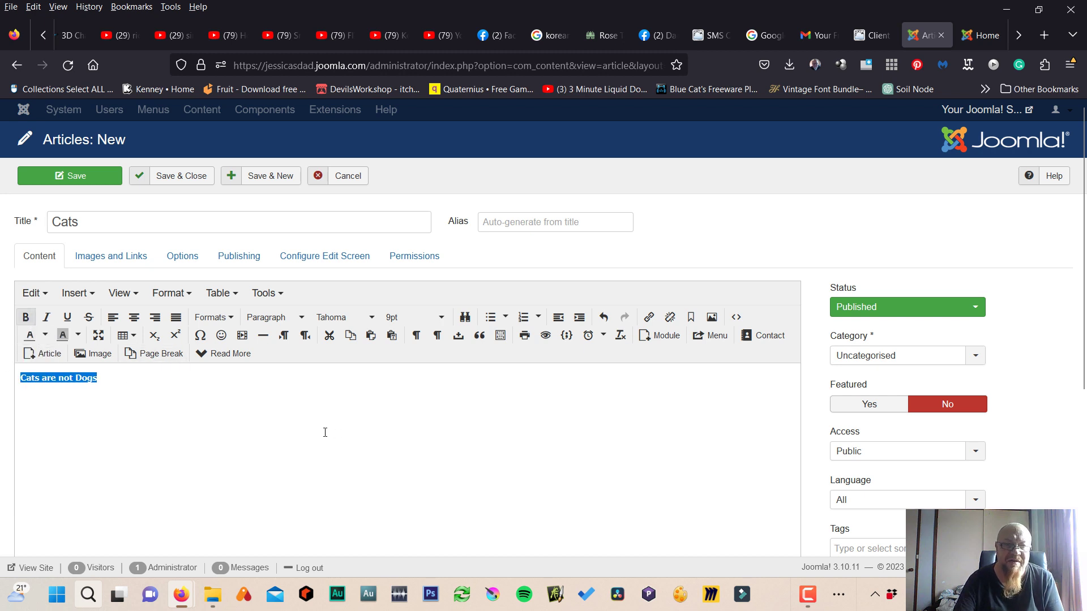
click(162, 382)
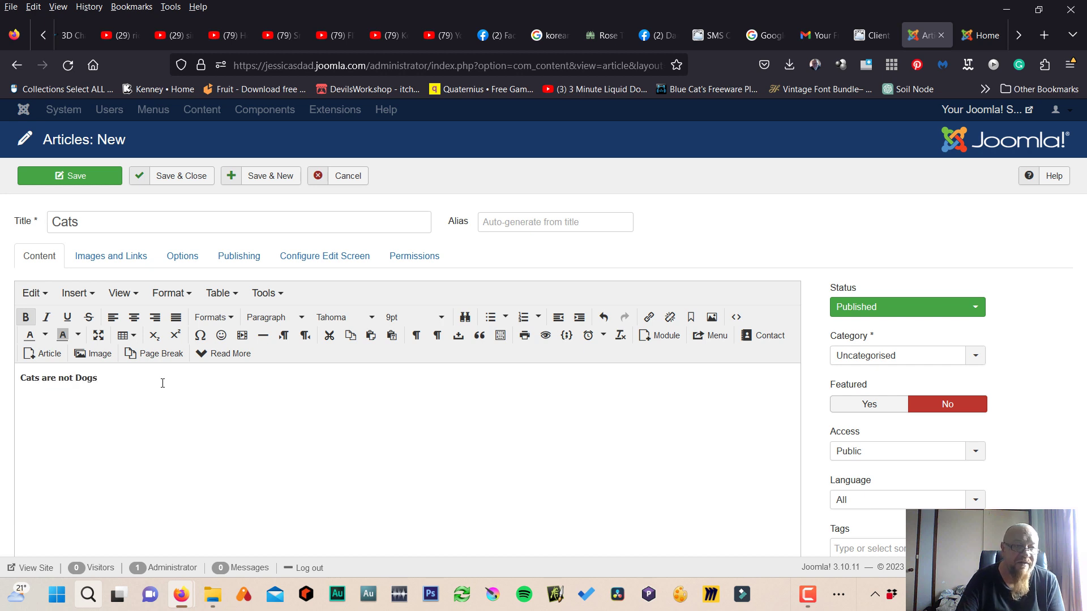
key(Return)
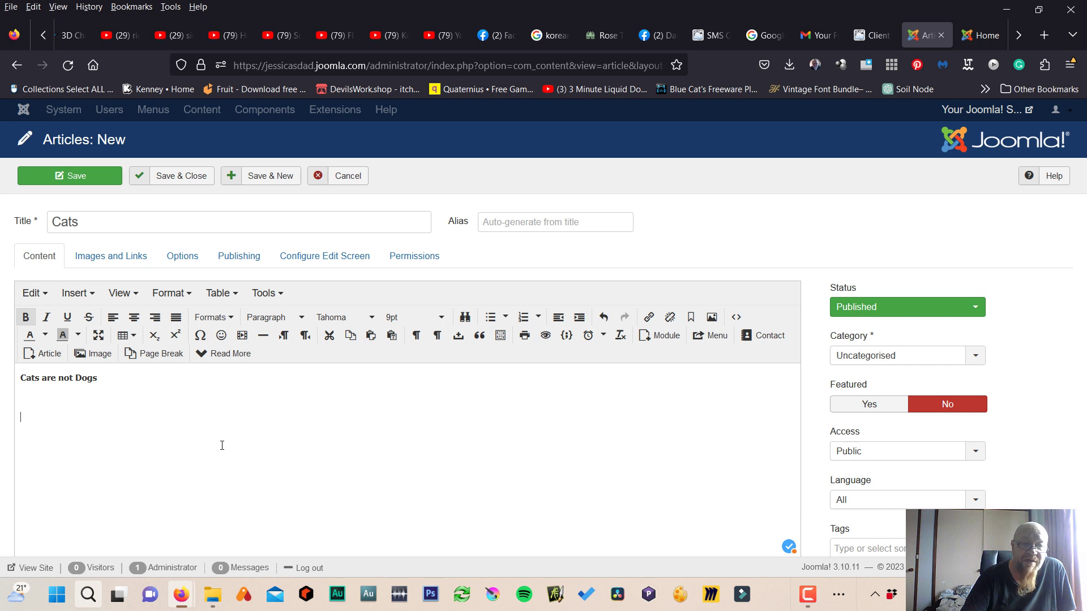
click(112, 261)
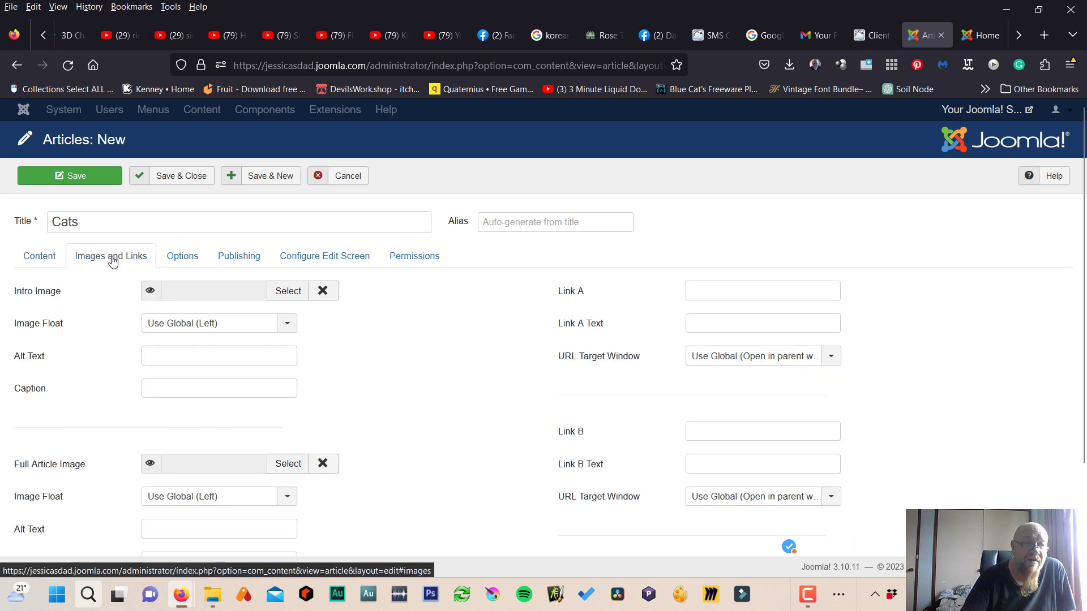
click(38, 263)
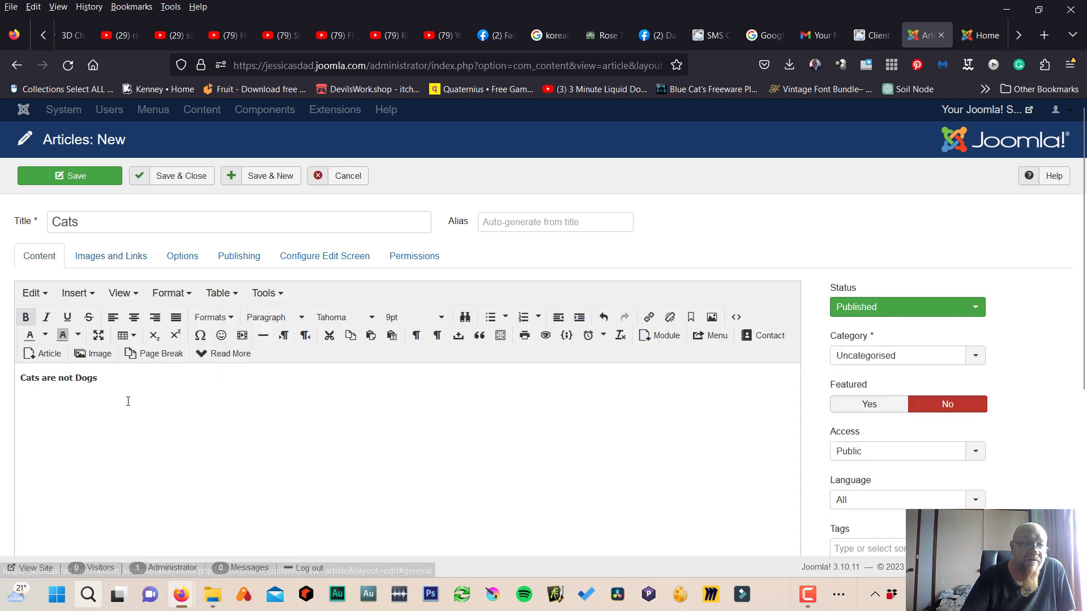
drag(99, 378, 19, 376)
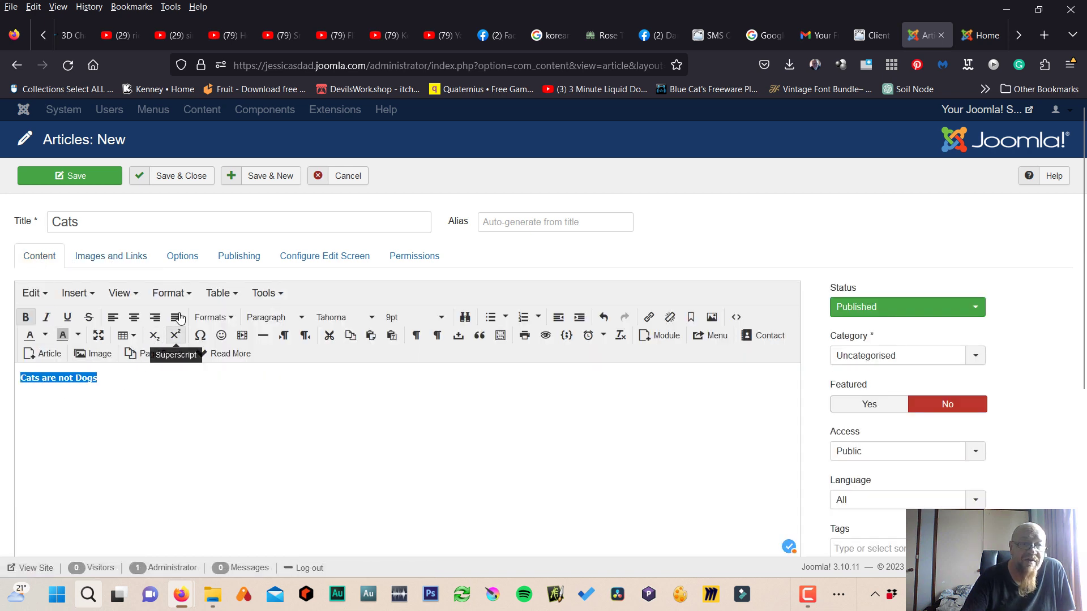
click(115, 266)
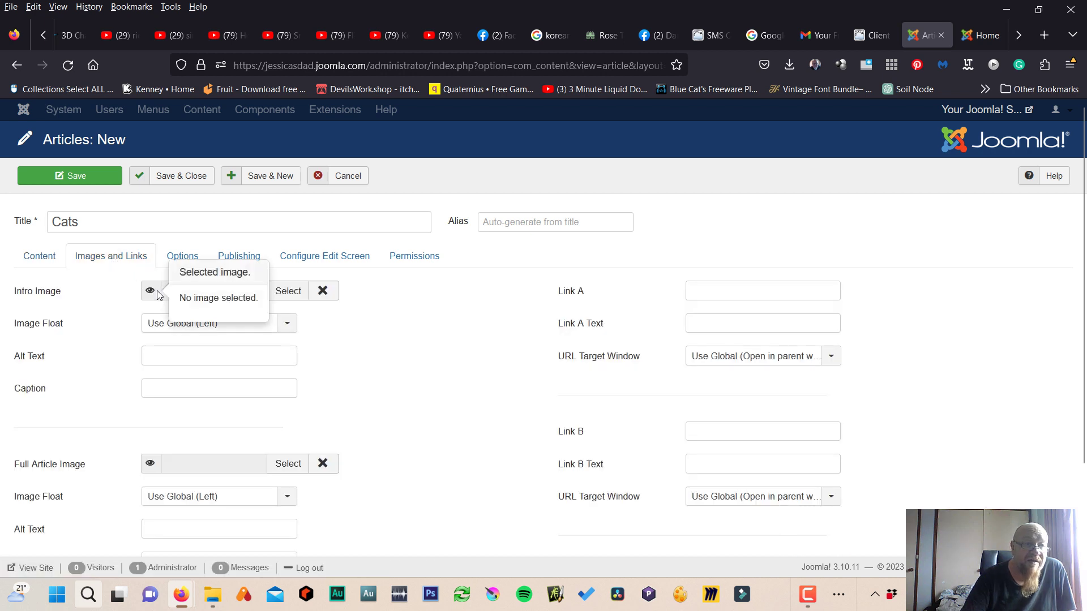
scroll(306, 458, down, 3)
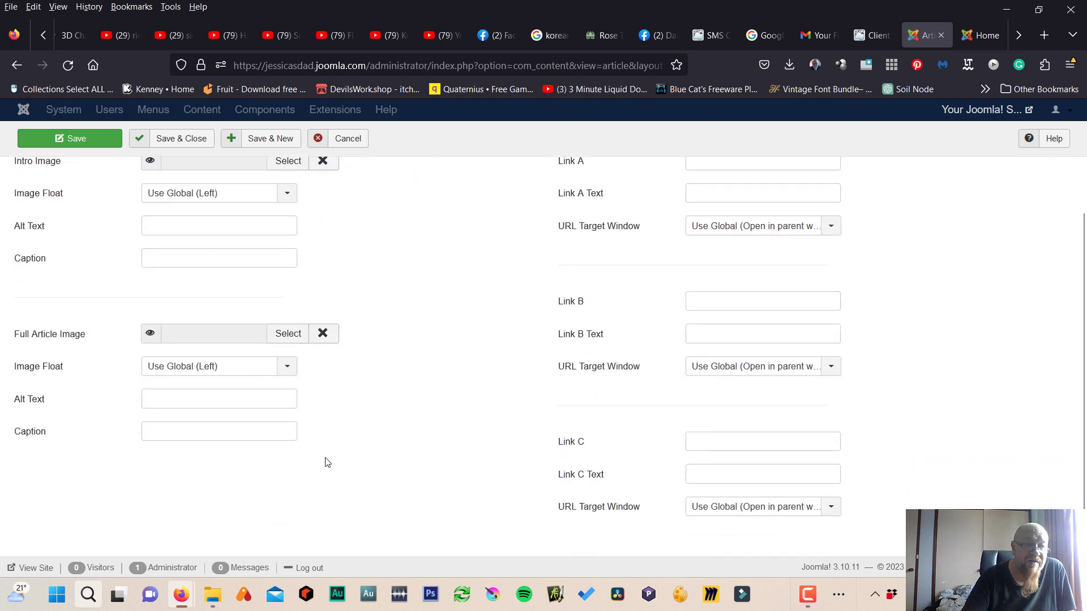
scroll(326, 463, up, 3)
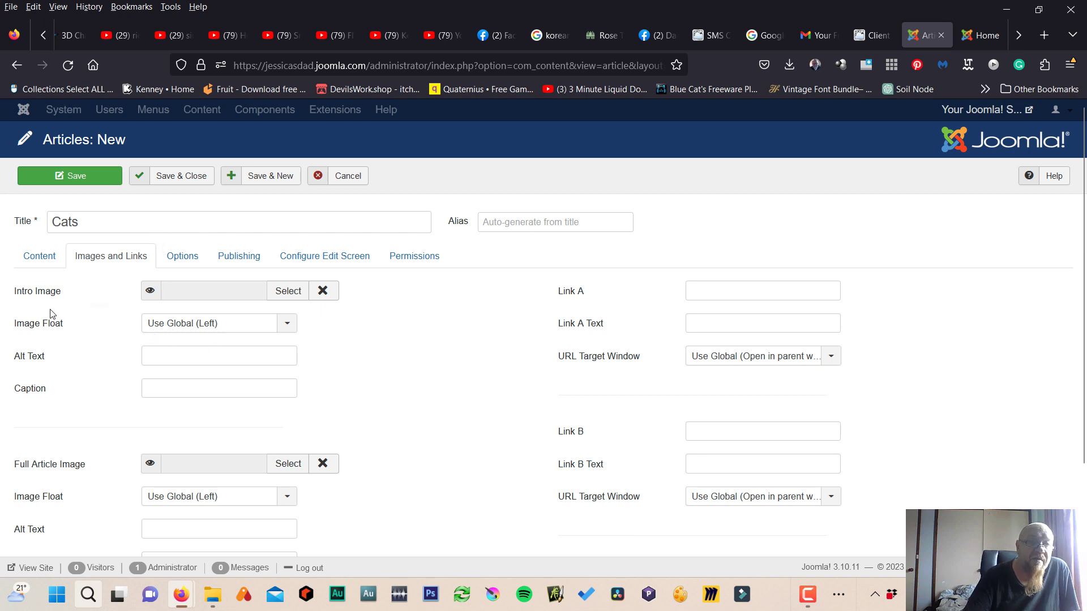
click(41, 258)
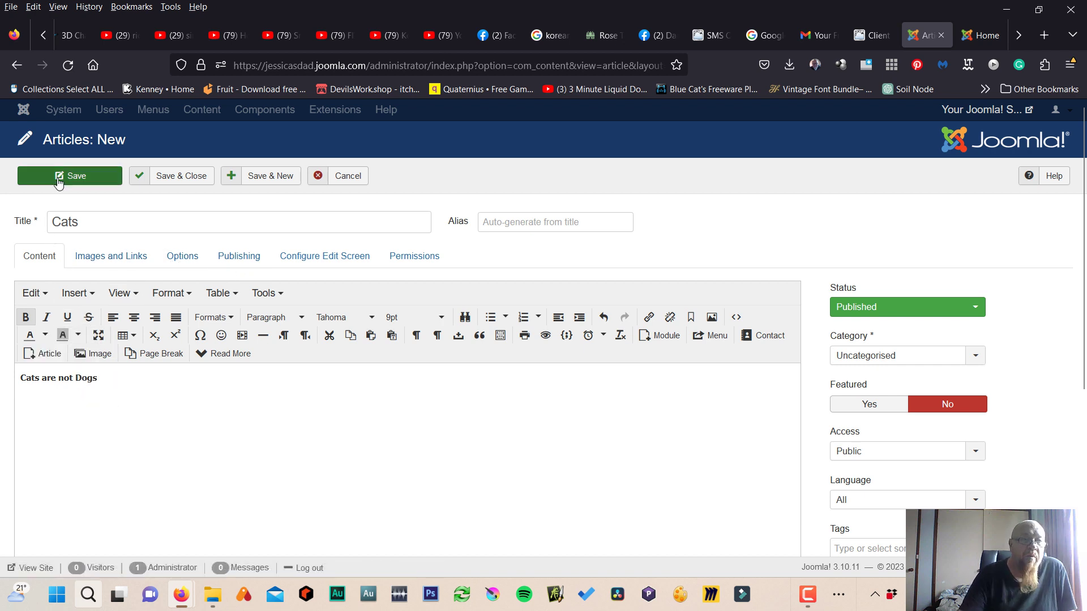
- Save the Cats article and close it to return to the Articles list
click(59, 180)
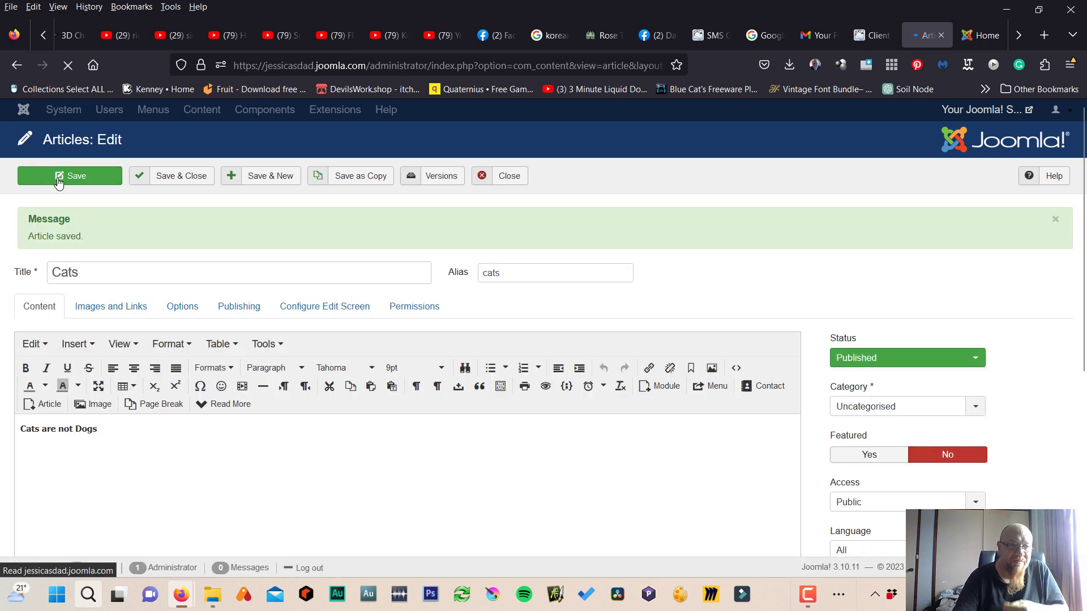
click(511, 178)
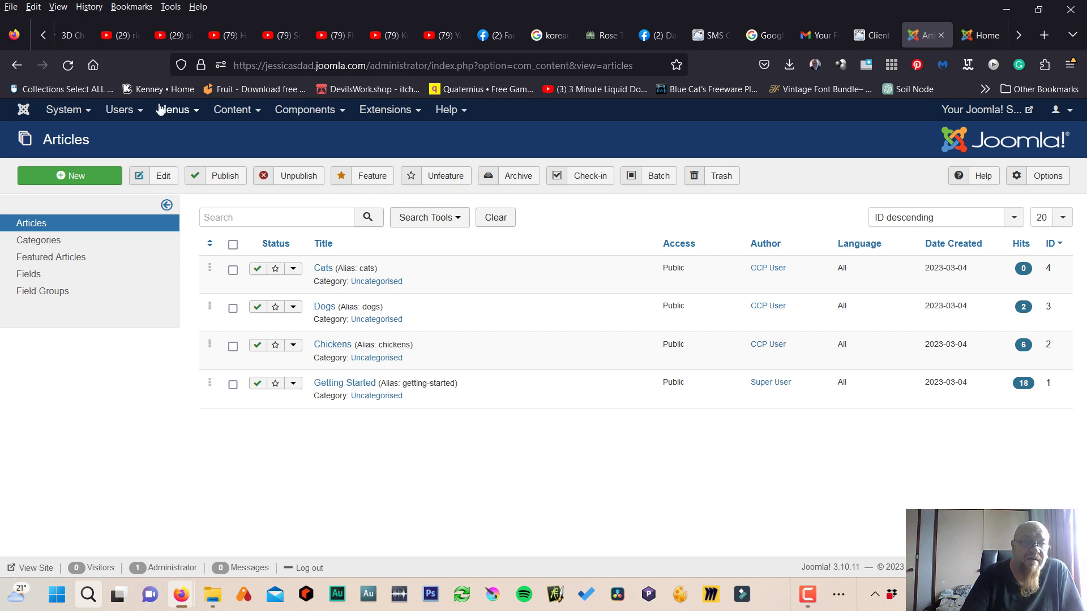
- Add a new site menu with title 'Cats' and menu type 'Cats', then save and close it
click(184, 110)
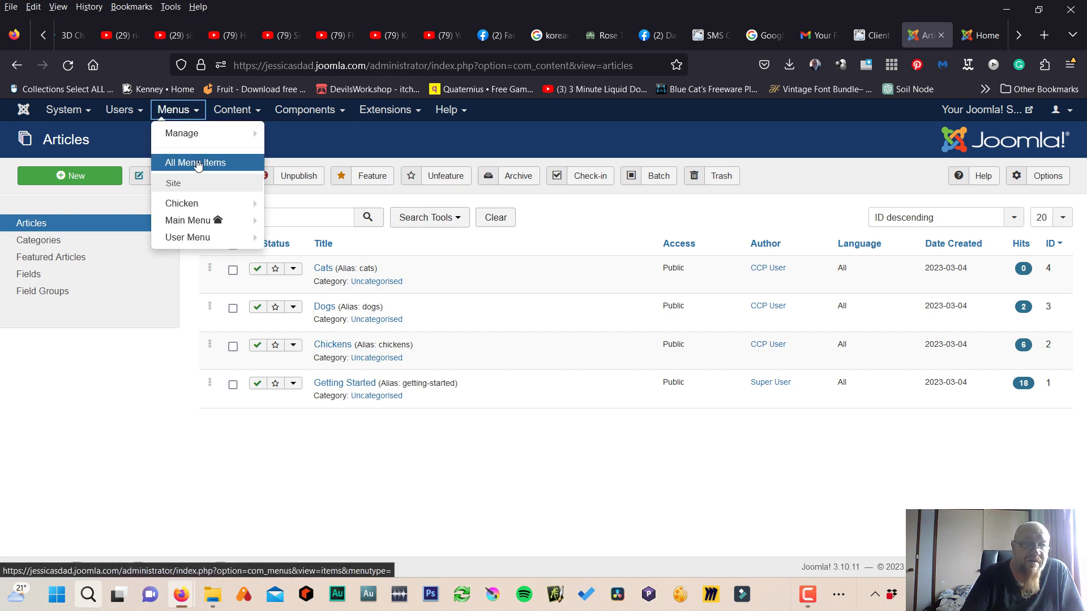
mouse_move(206, 139)
click(288, 135)
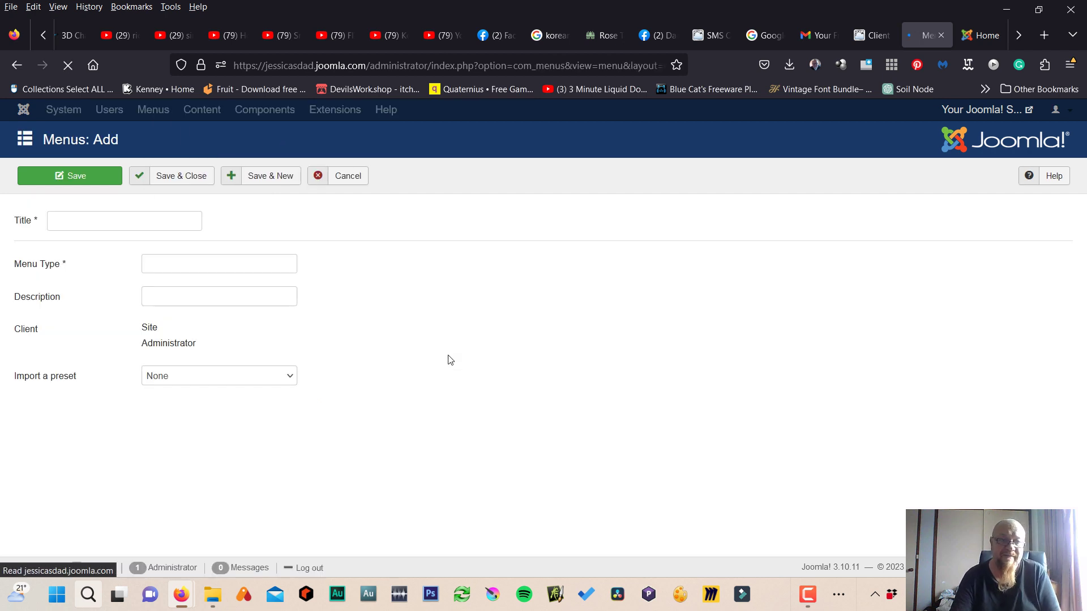
click(107, 224)
text(Cats)
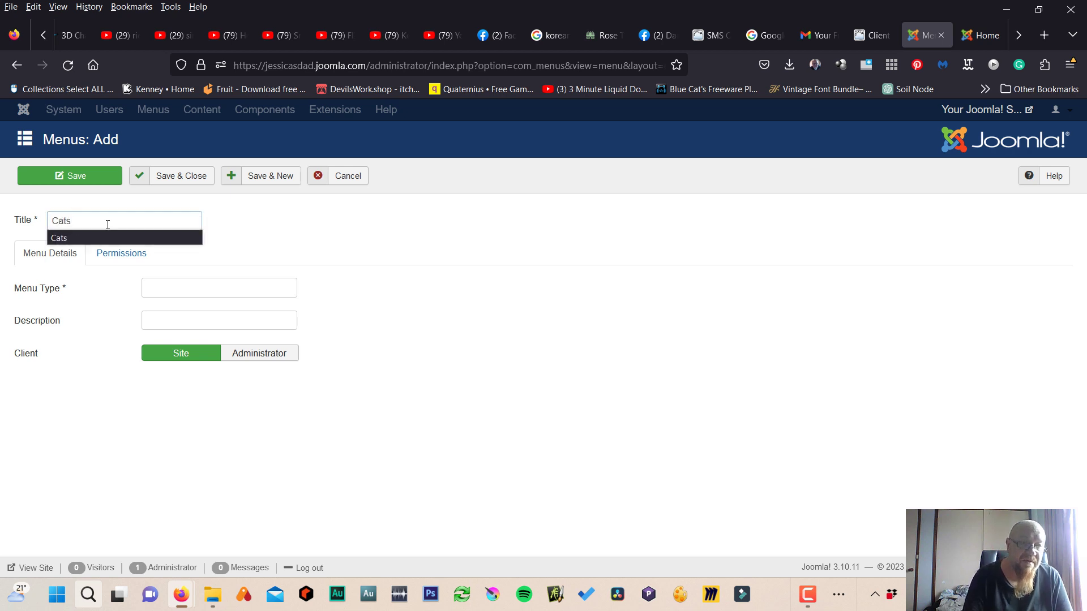
click(212, 288)
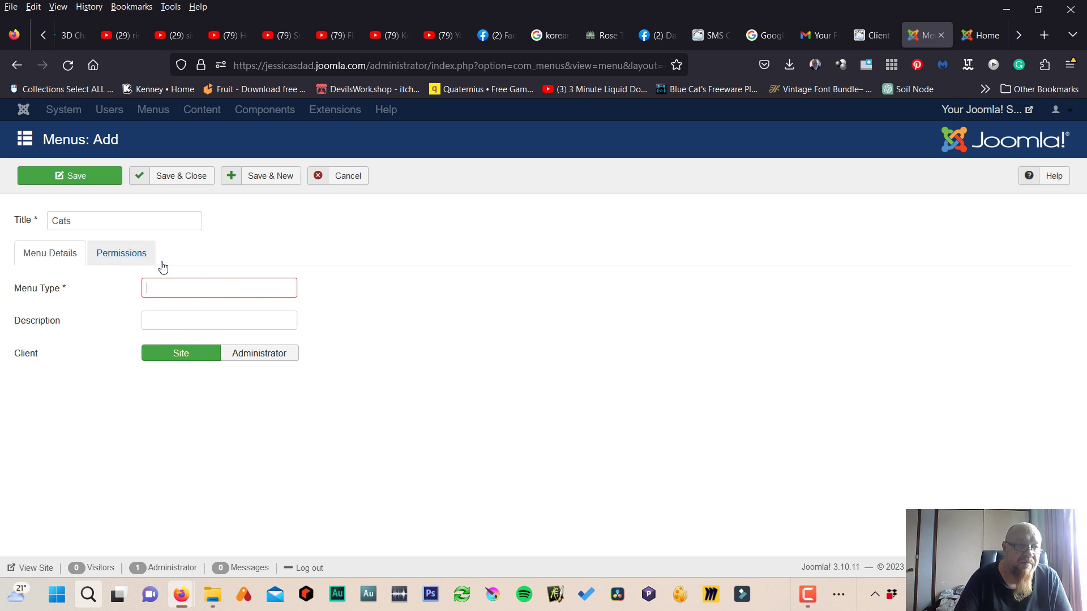
text(C)
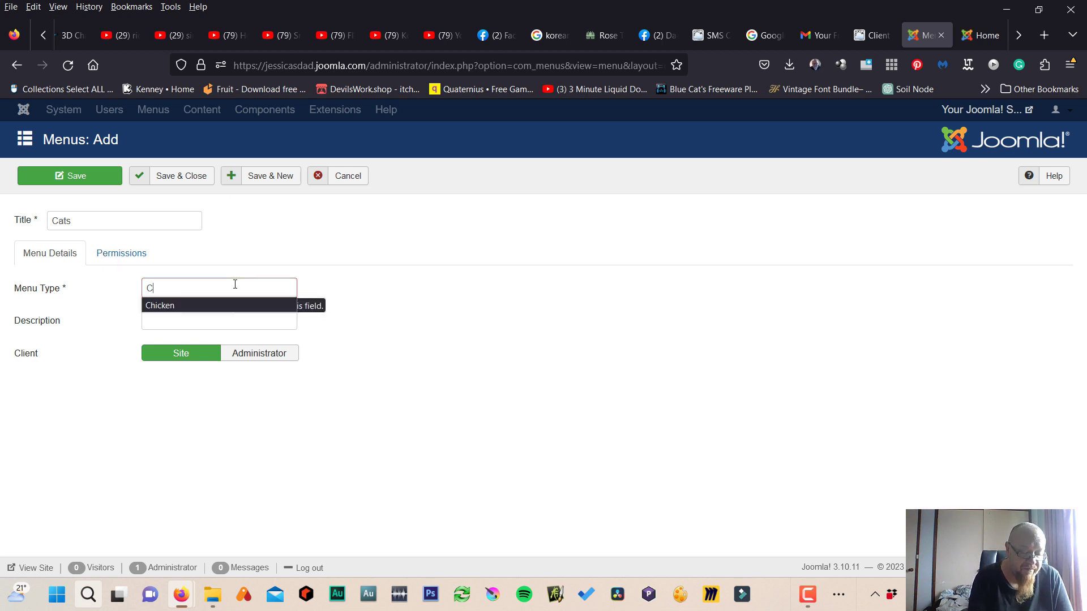
text(ats)
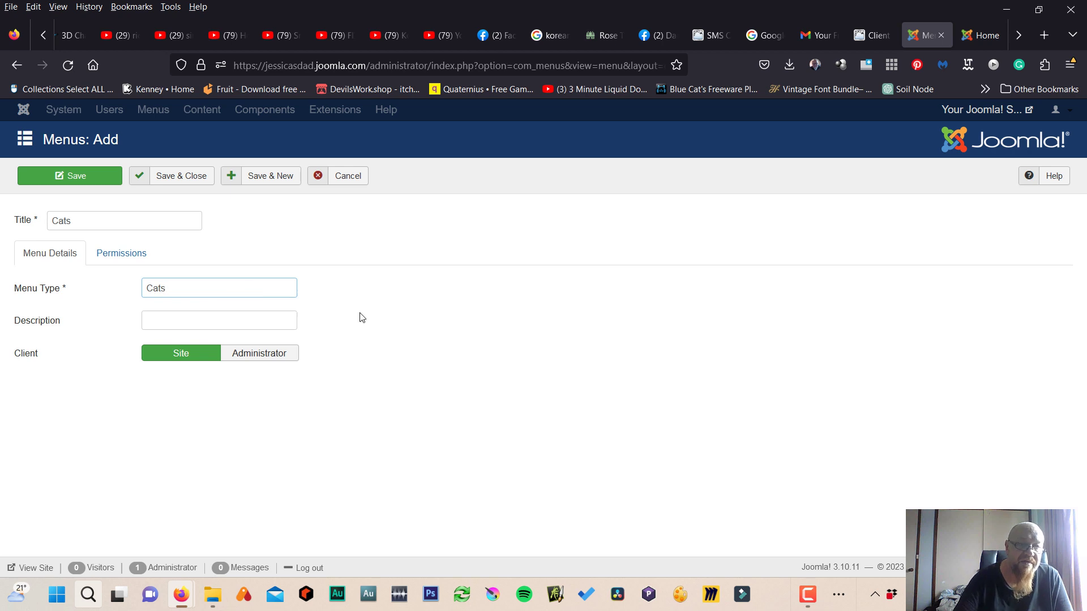
click(361, 315)
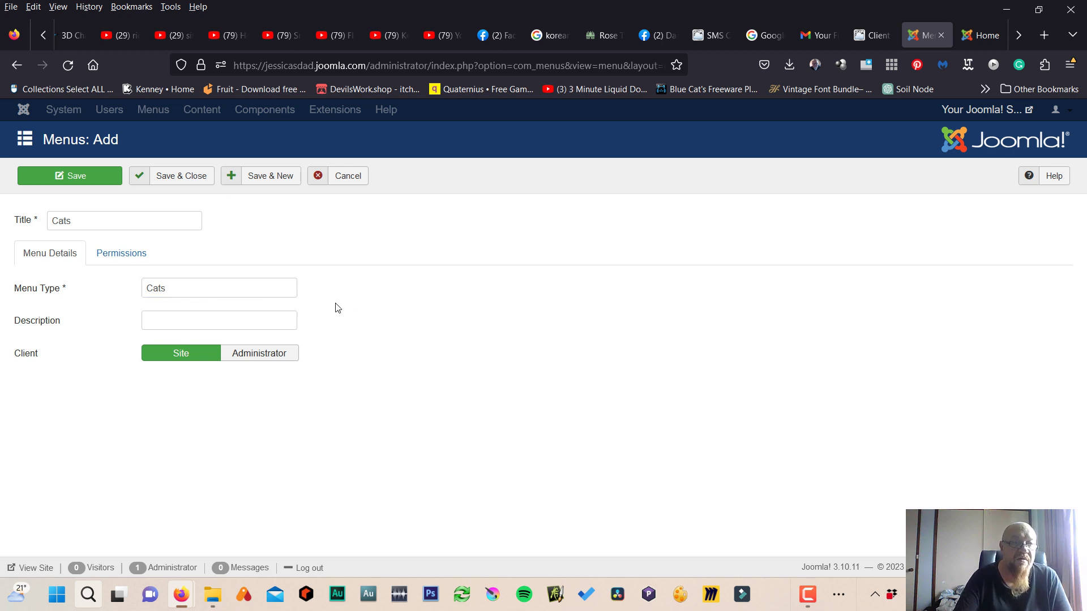
click(99, 181)
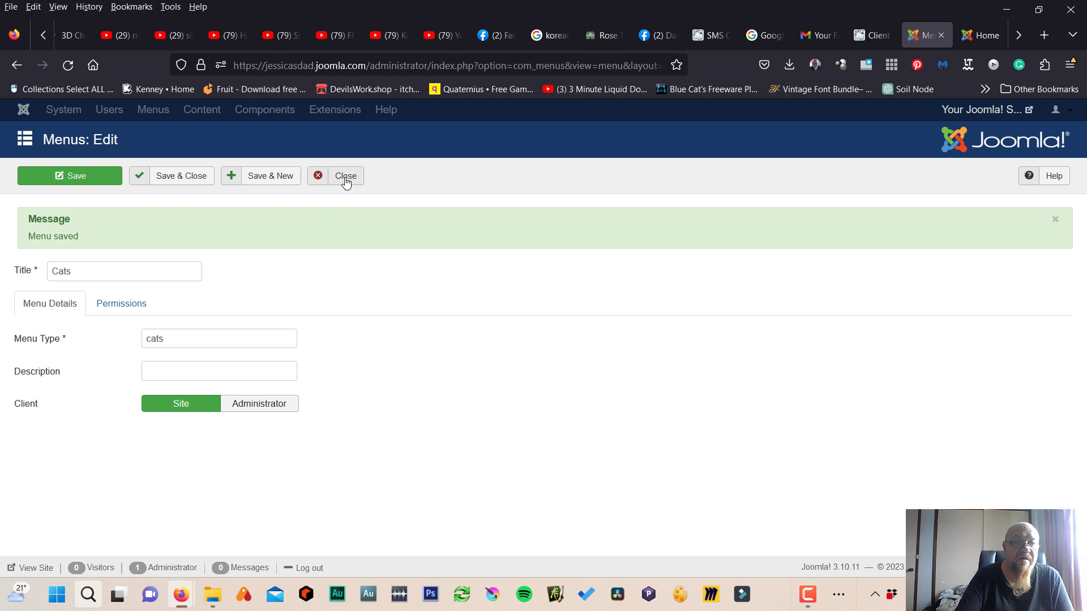
click(345, 180)
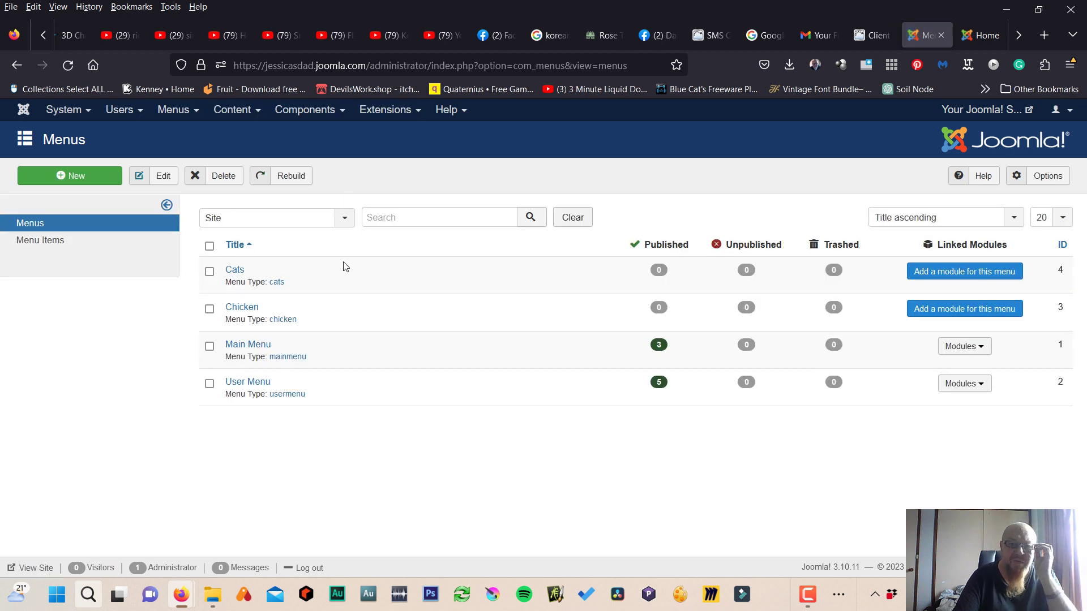
- Check the empty Cats menu's item list a few times and dismiss the nothing-selected warning
click(235, 270)
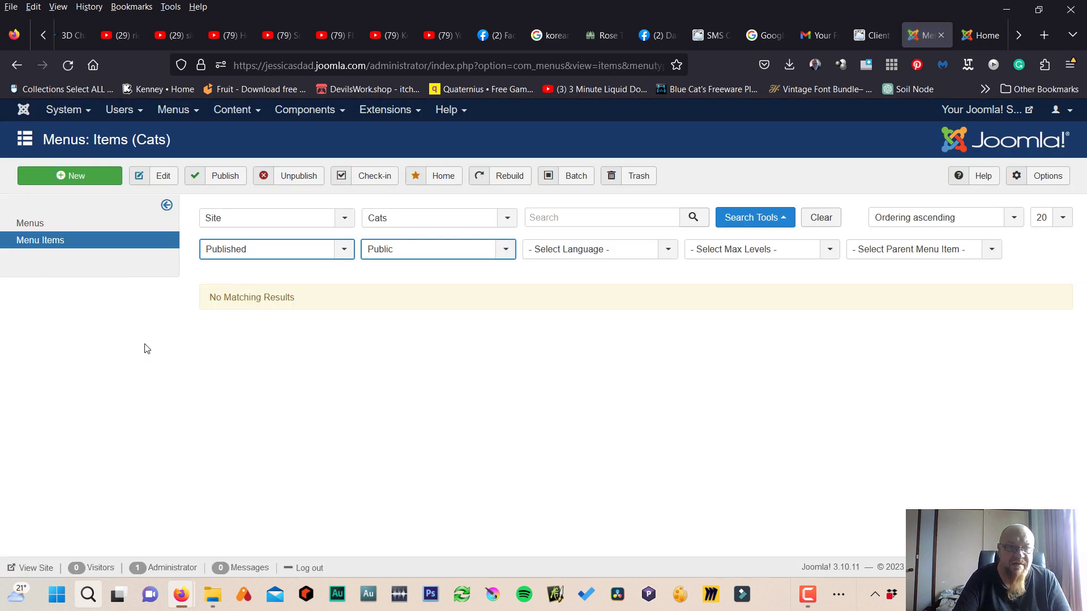
click(58, 235)
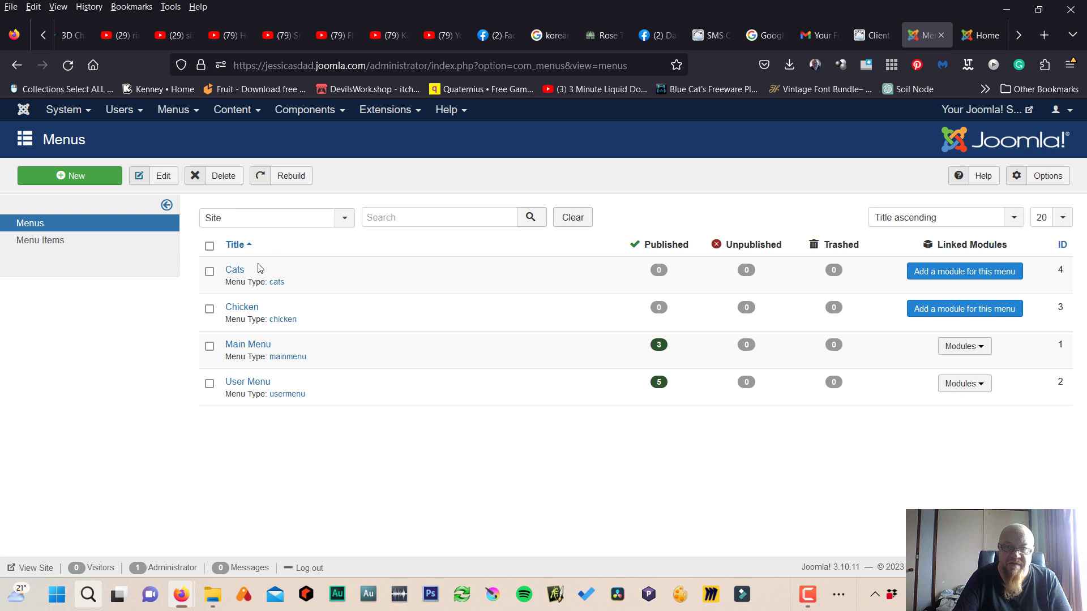
click(235, 271)
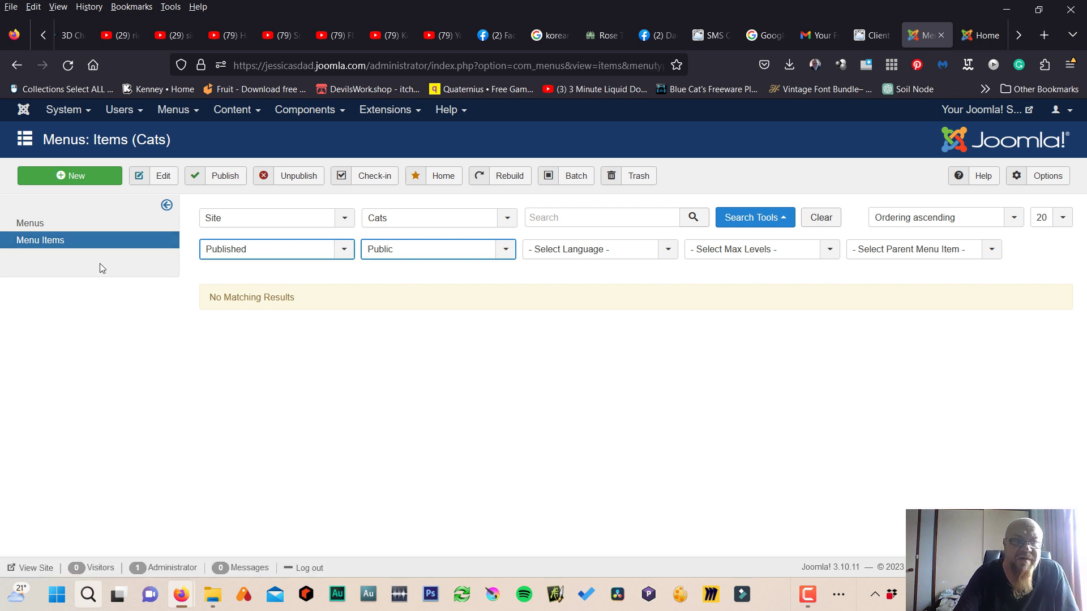
click(80, 231)
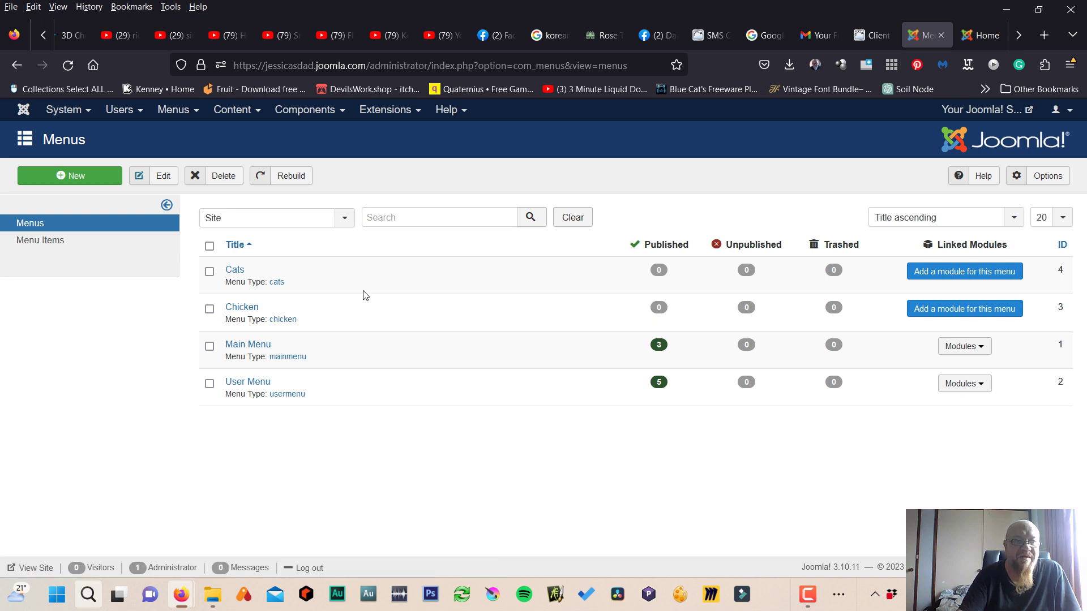
click(234, 273)
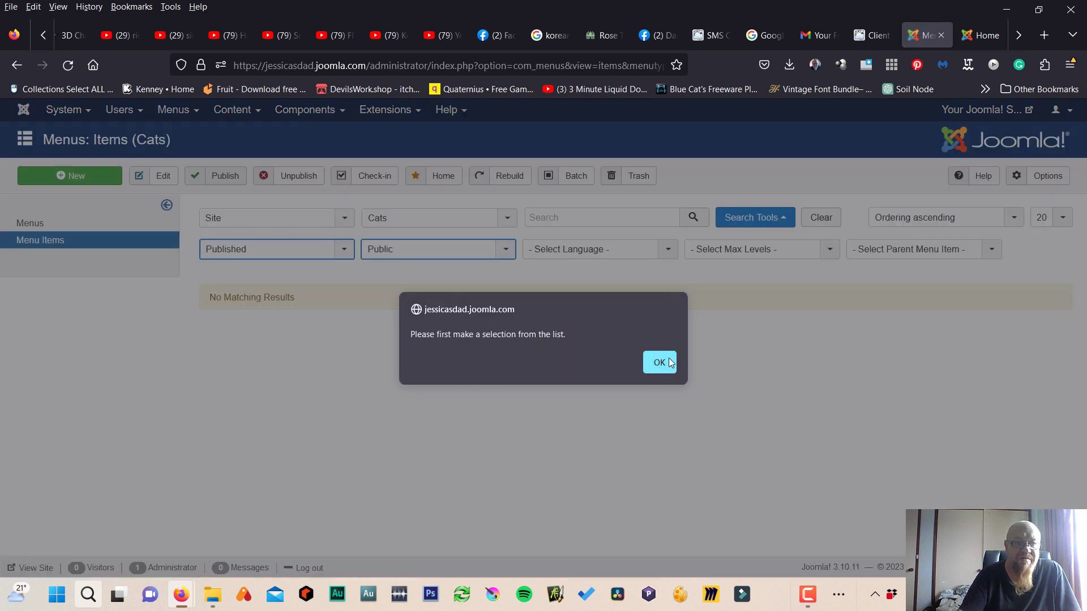
click(659, 363)
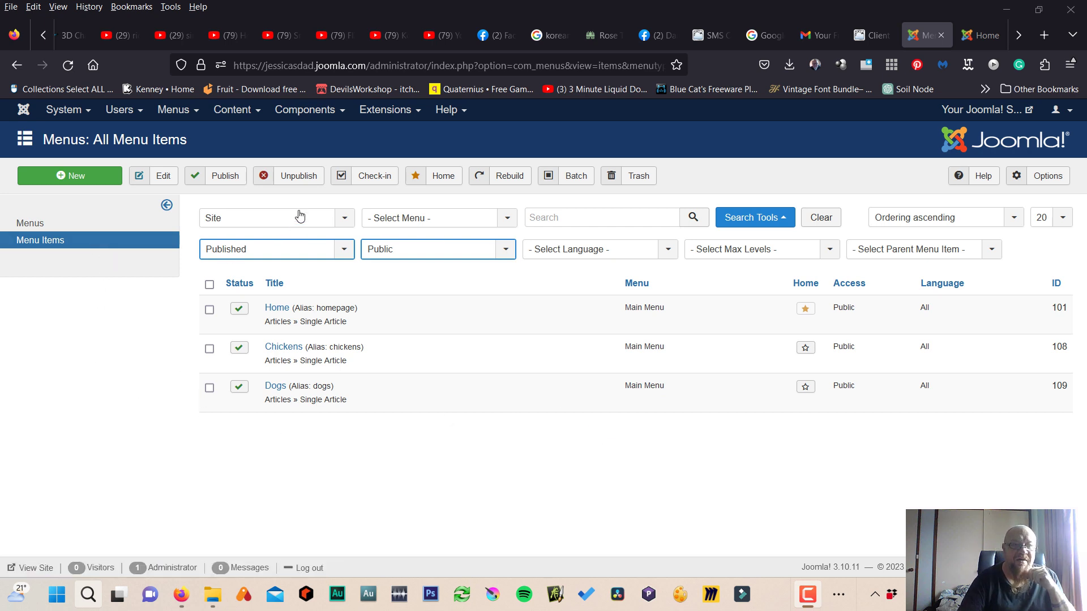
- Create a menu item titled 'Cats' of type Single Article linked to the Cats article
click(110, 180)
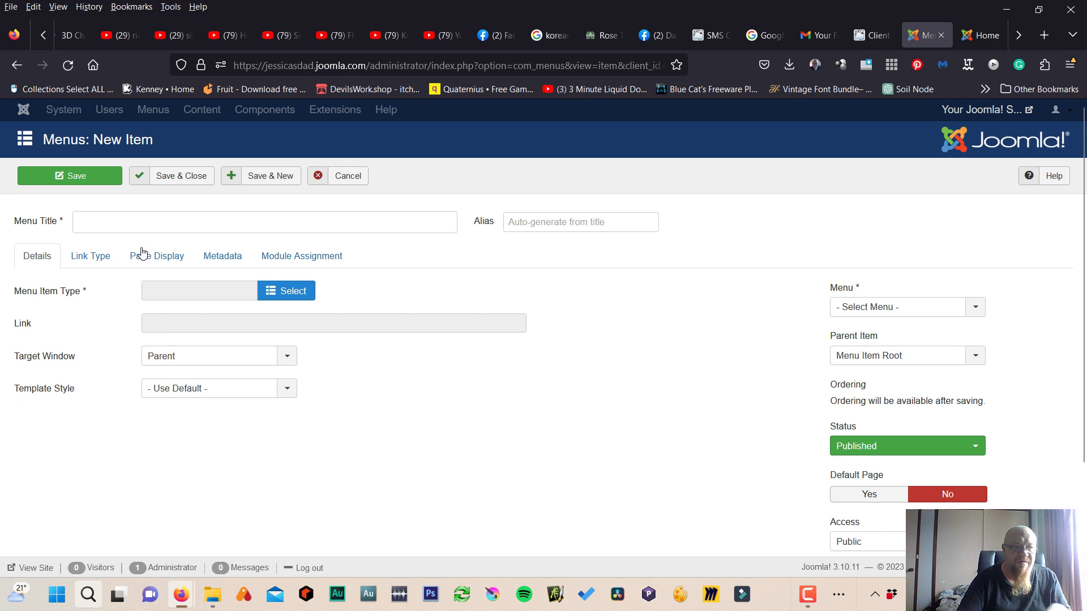
click(145, 223)
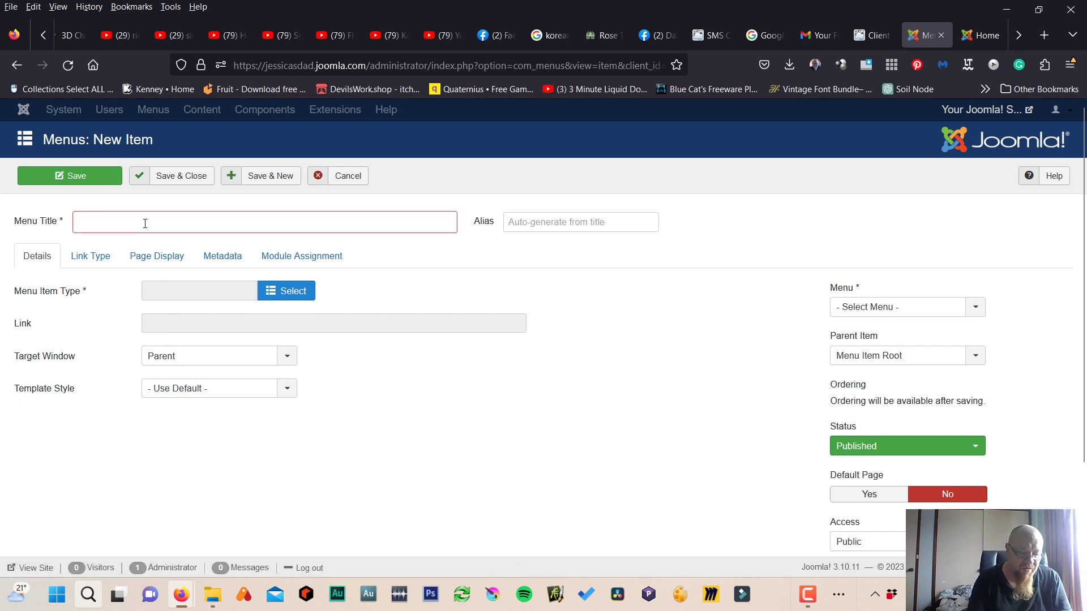
text(Cats)
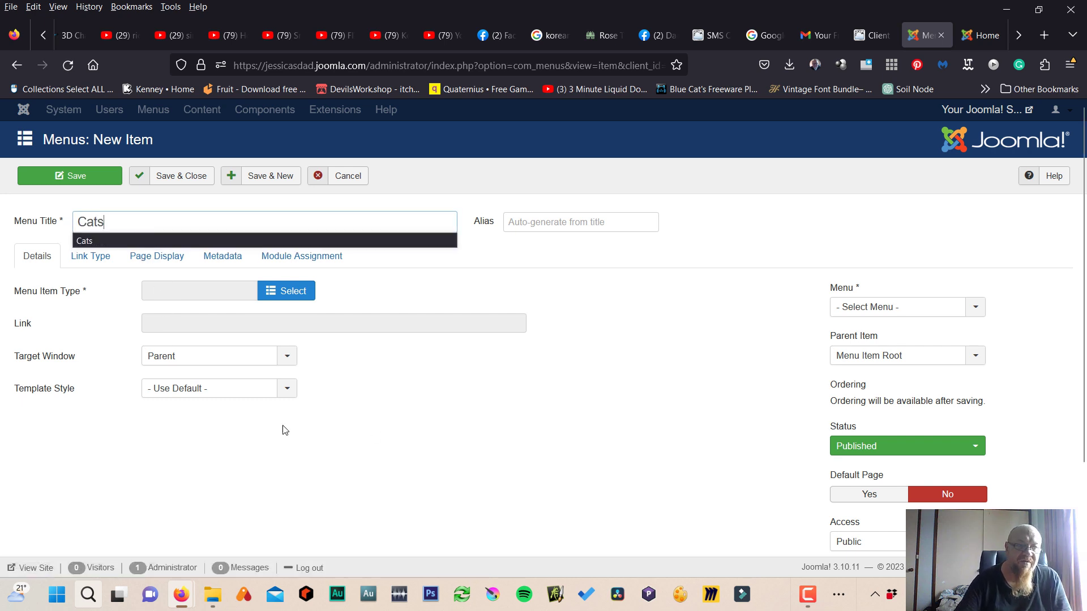
click(387, 433)
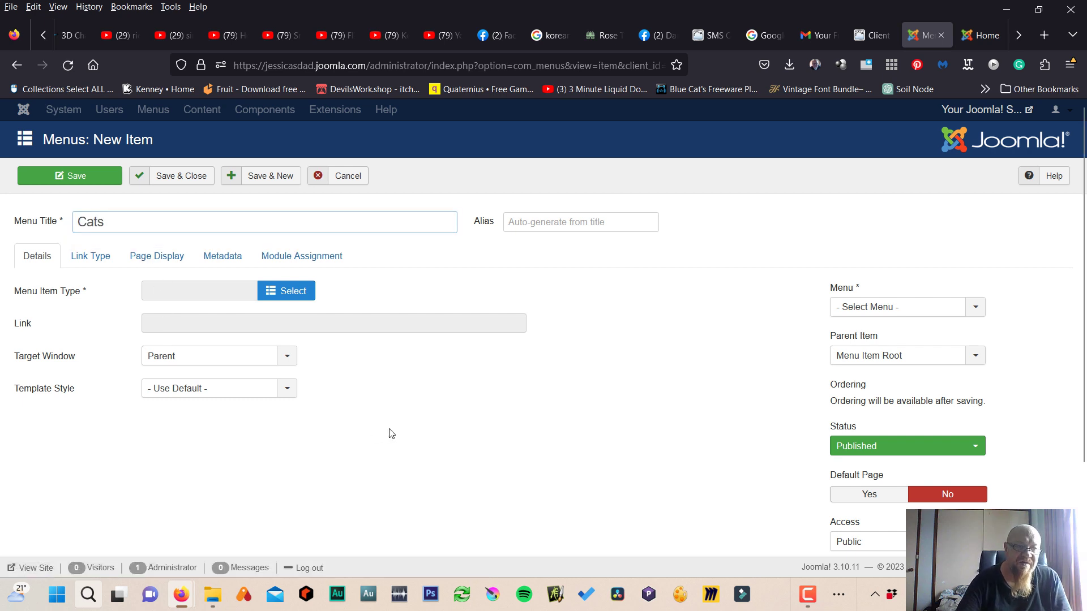
click(285, 292)
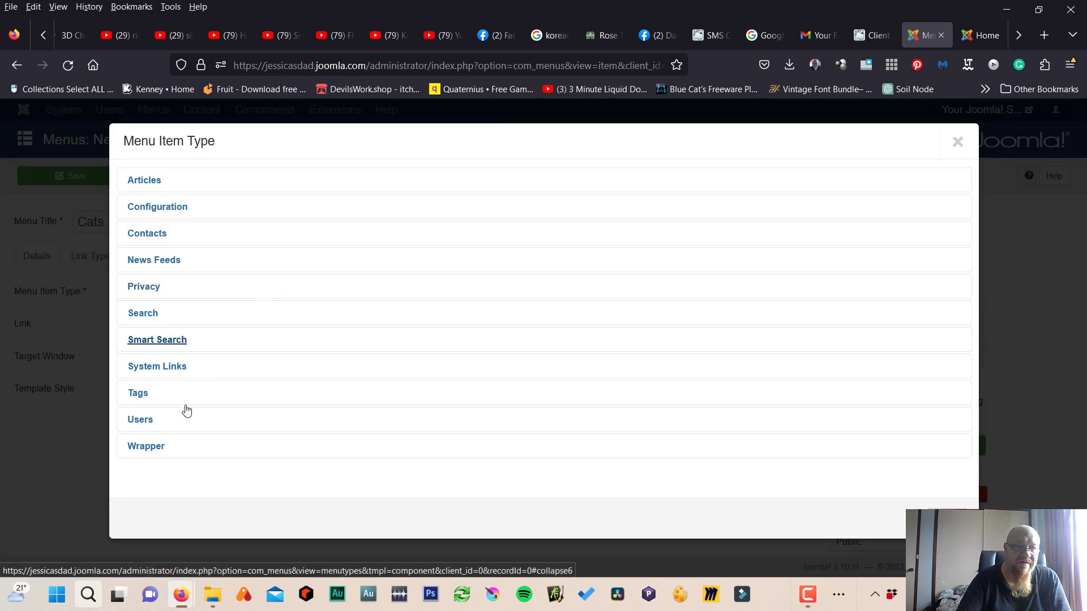
click(161, 189)
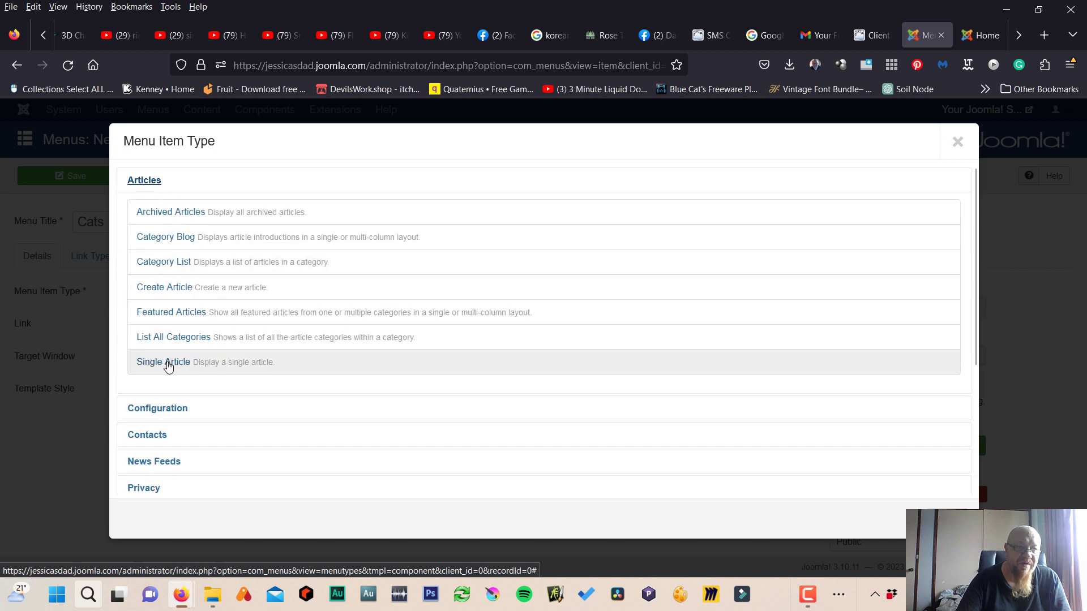
click(168, 365)
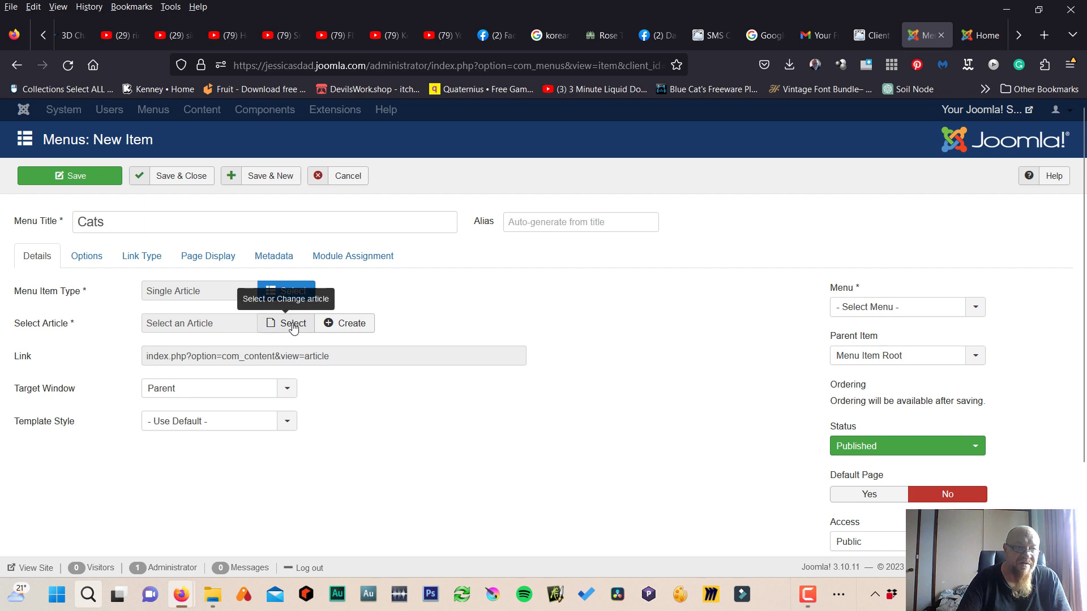
click(293, 325)
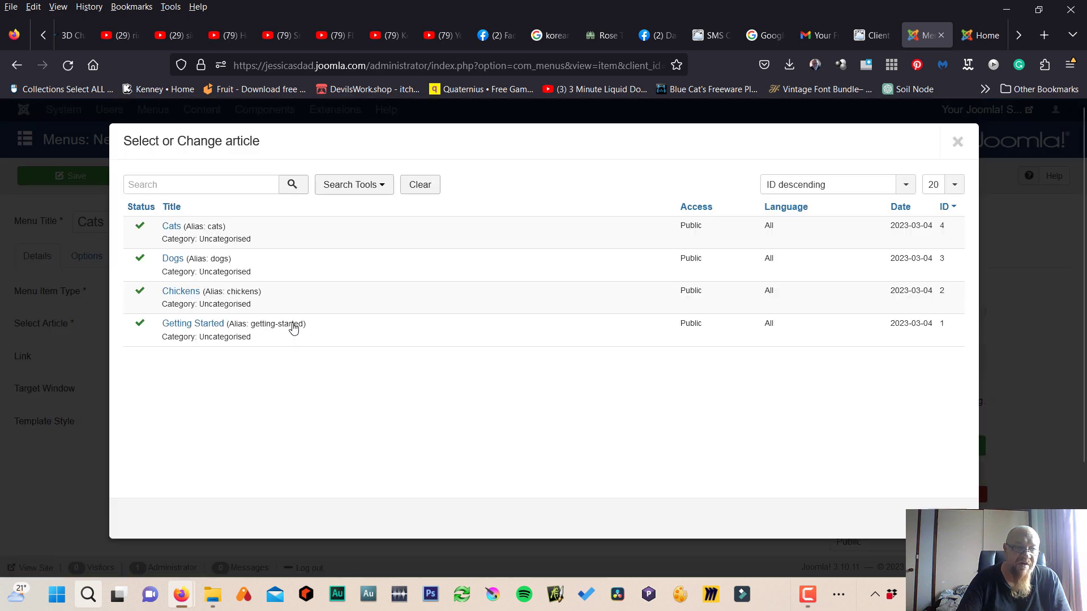
click(172, 227)
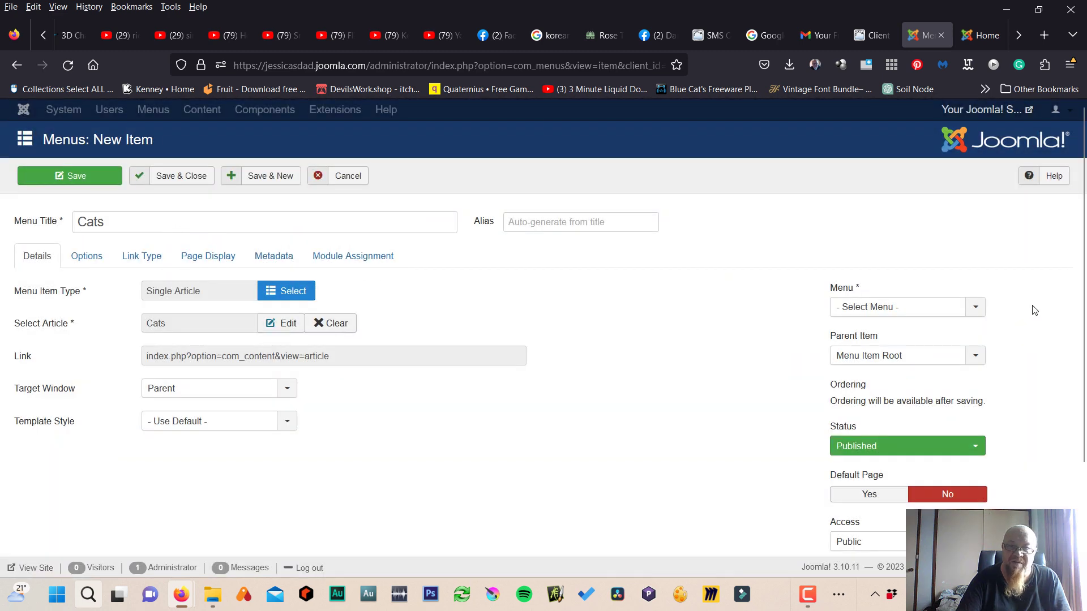
- Assign the Cats menu item to the Main Menu and save it
click(977, 309)
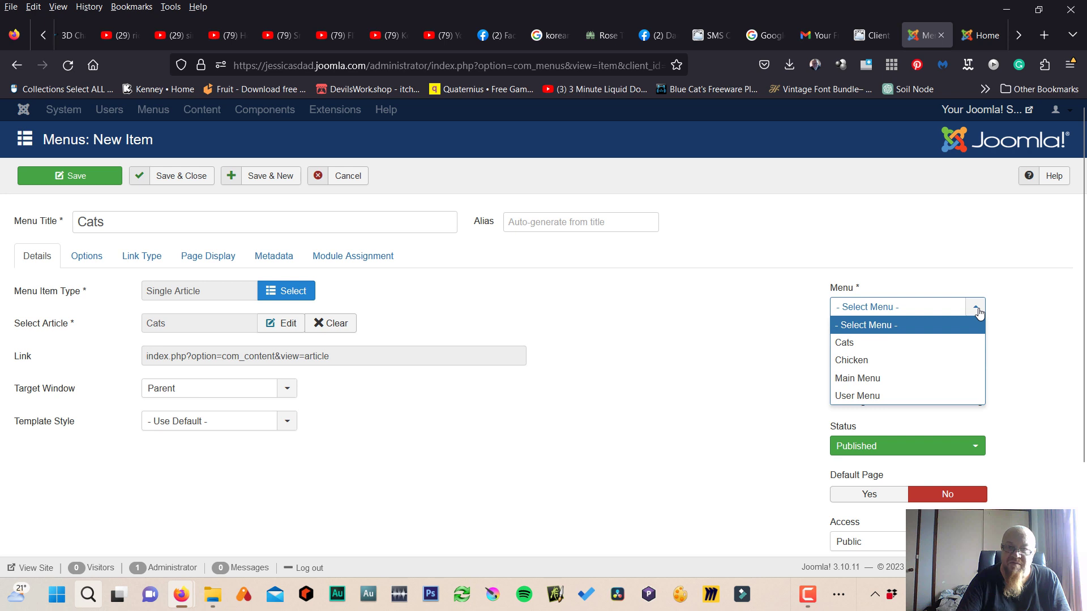
click(977, 310)
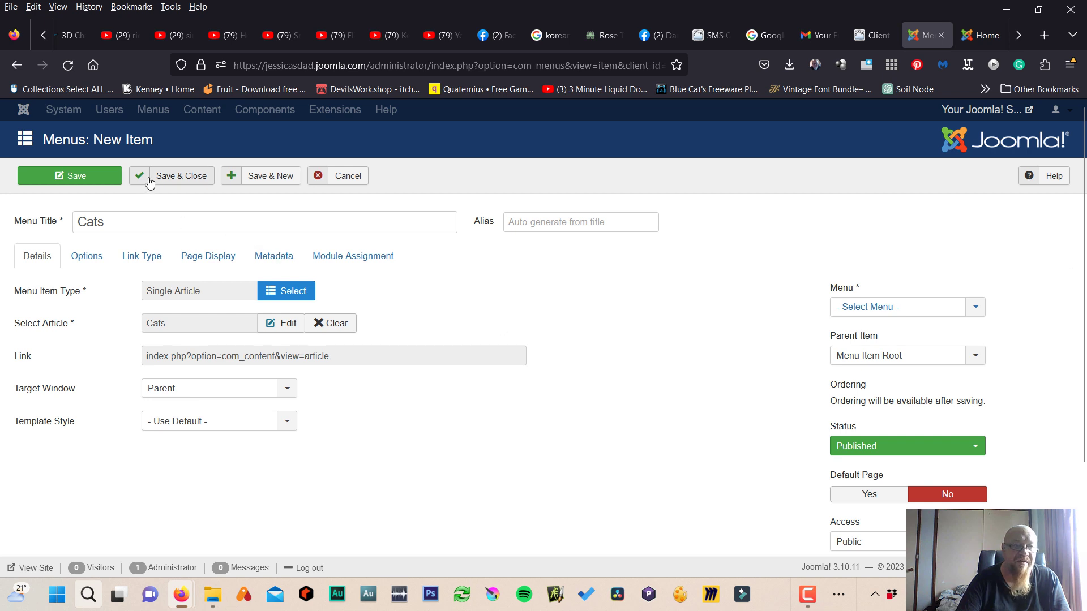
click(72, 180)
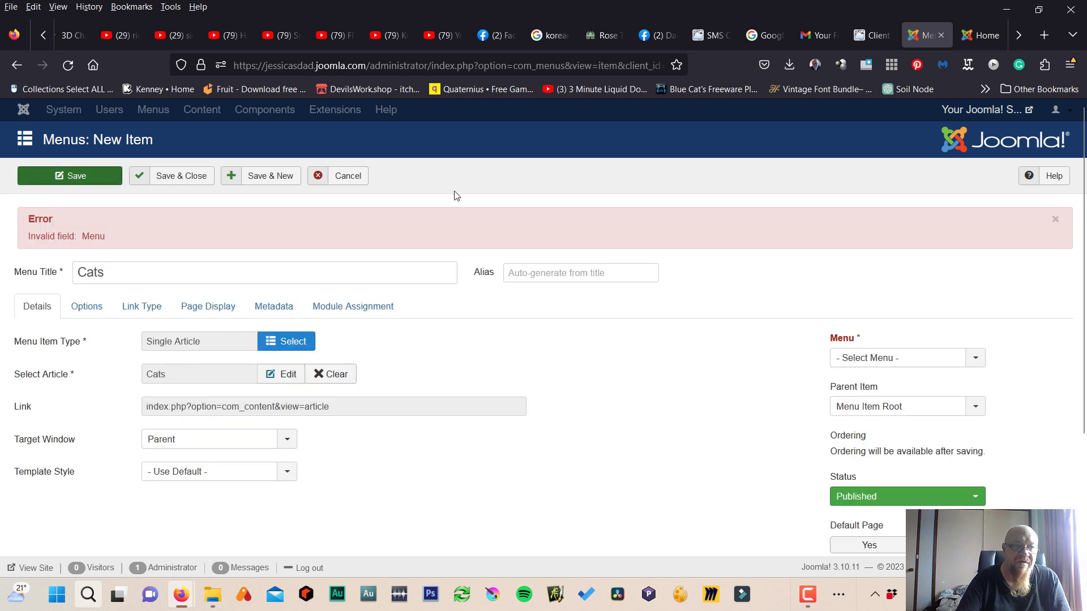
click(971, 359)
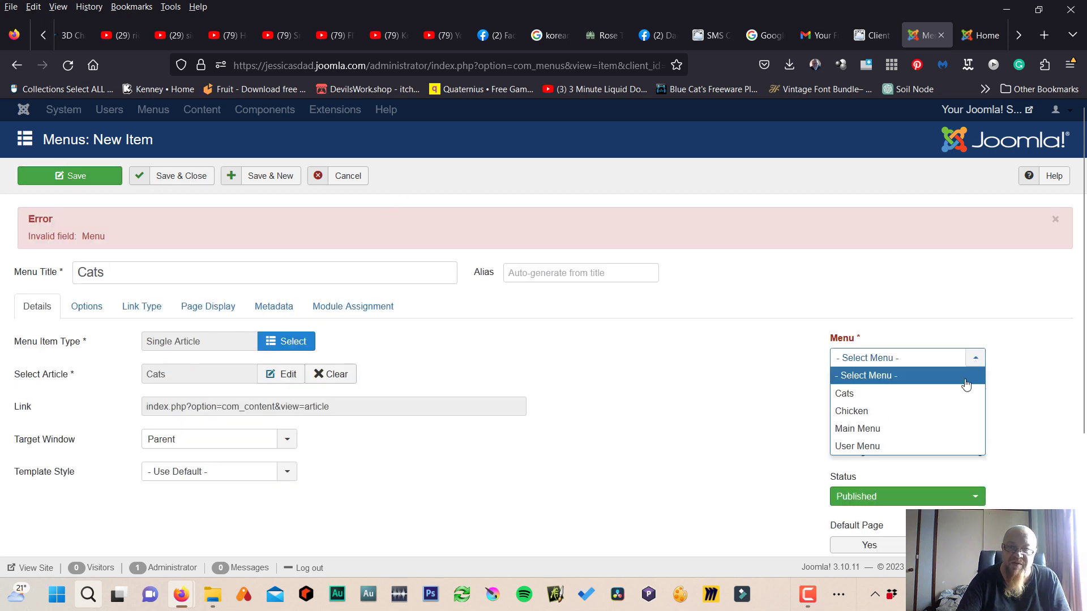
click(949, 430)
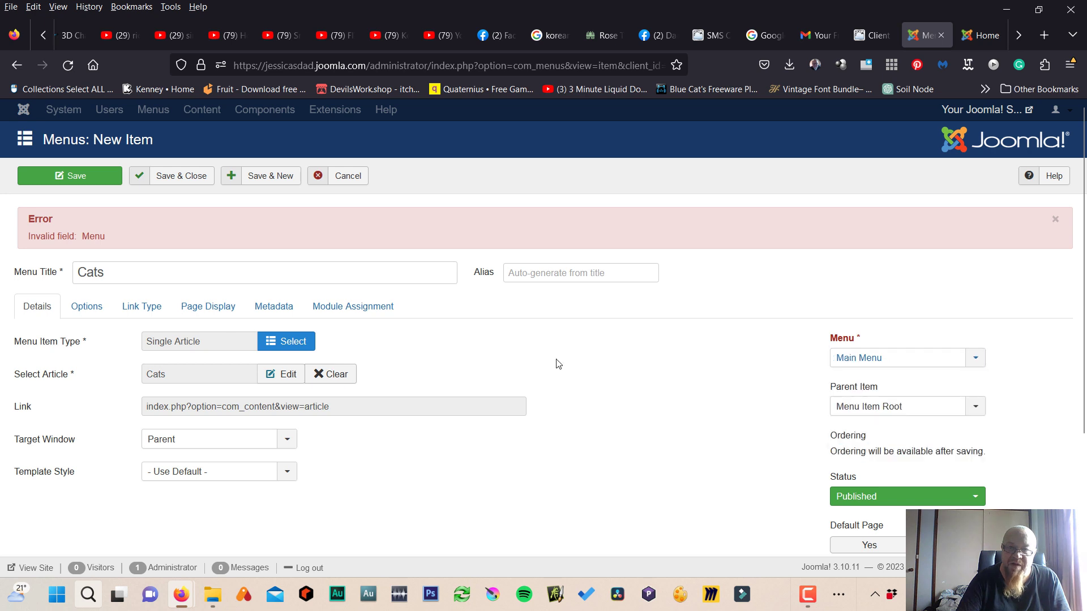
click(86, 178)
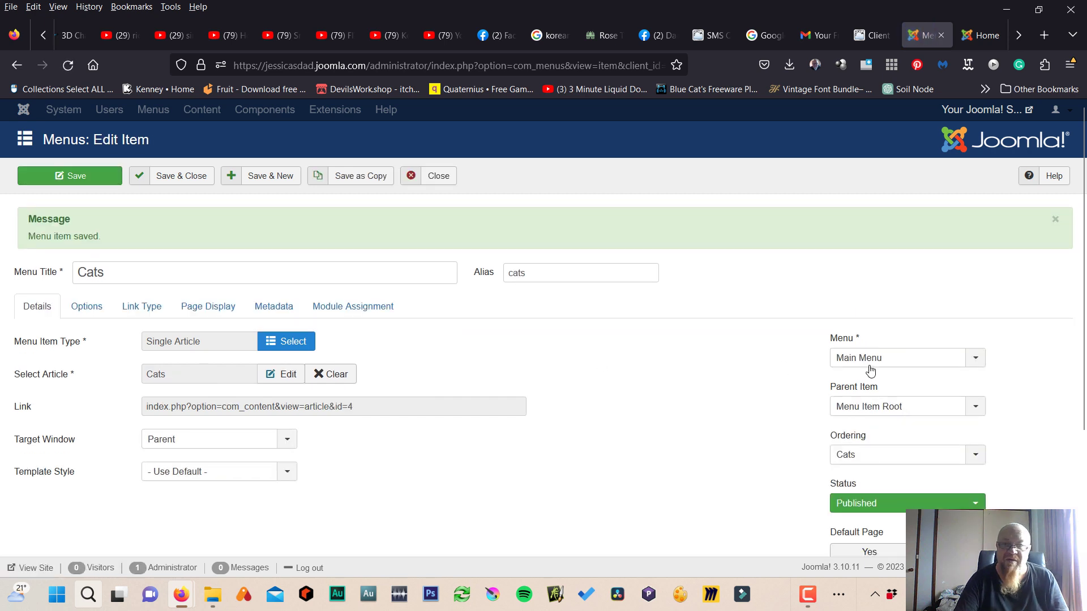
- Open the live site, view the new Cats page, and return to the admin Cats edit page
click(977, 110)
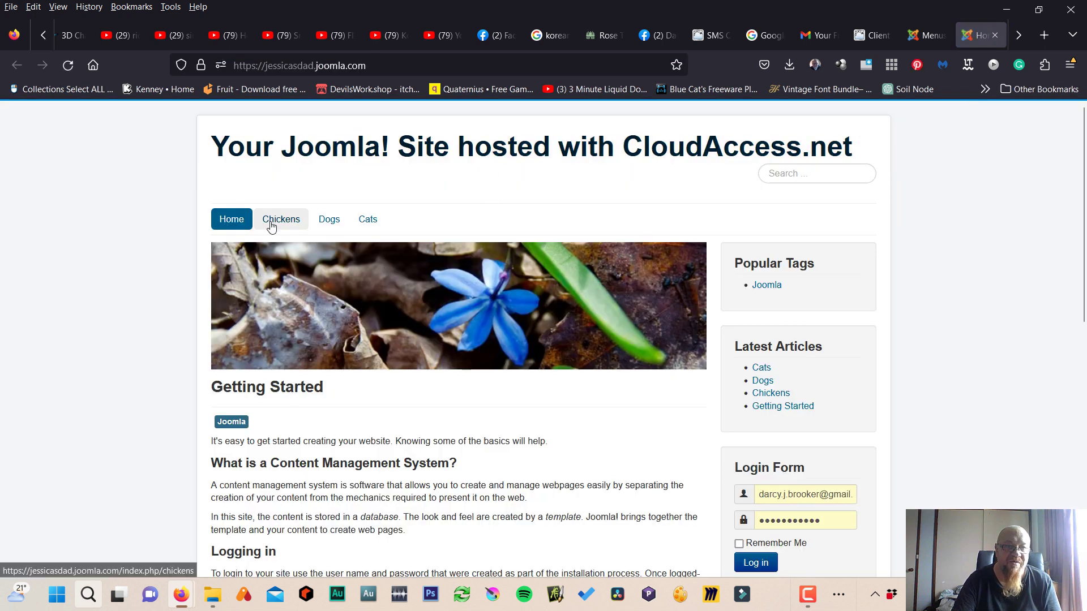
click(367, 221)
scroll(168, 339, down, 2)
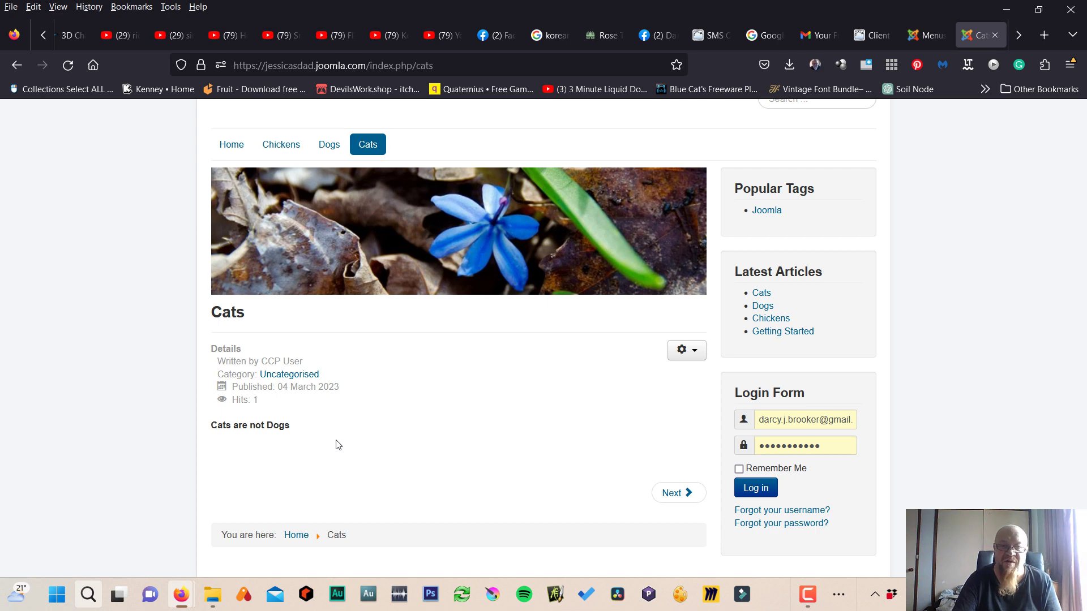
scroll(342, 400, up, 2)
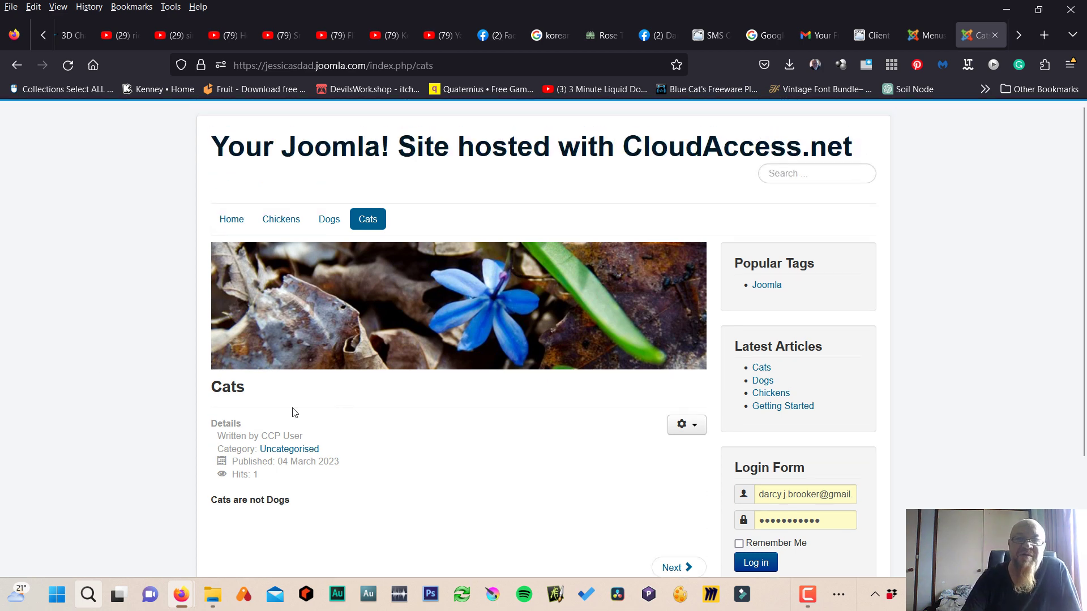
click(928, 35)
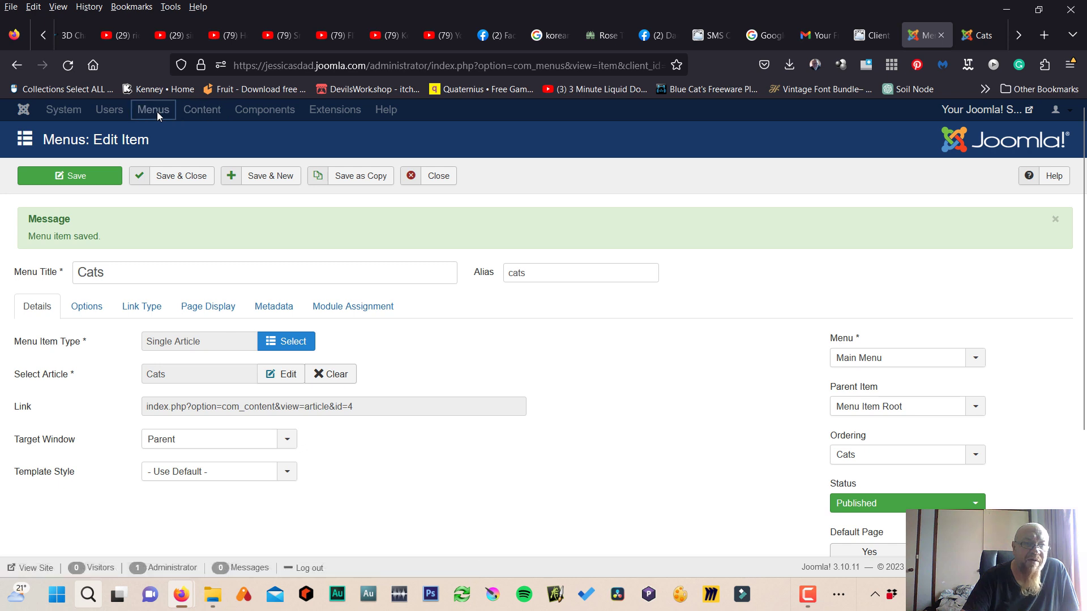
- Close the editor and drag Cats up to second place under Home, dismissing the warning
click(454, 179)
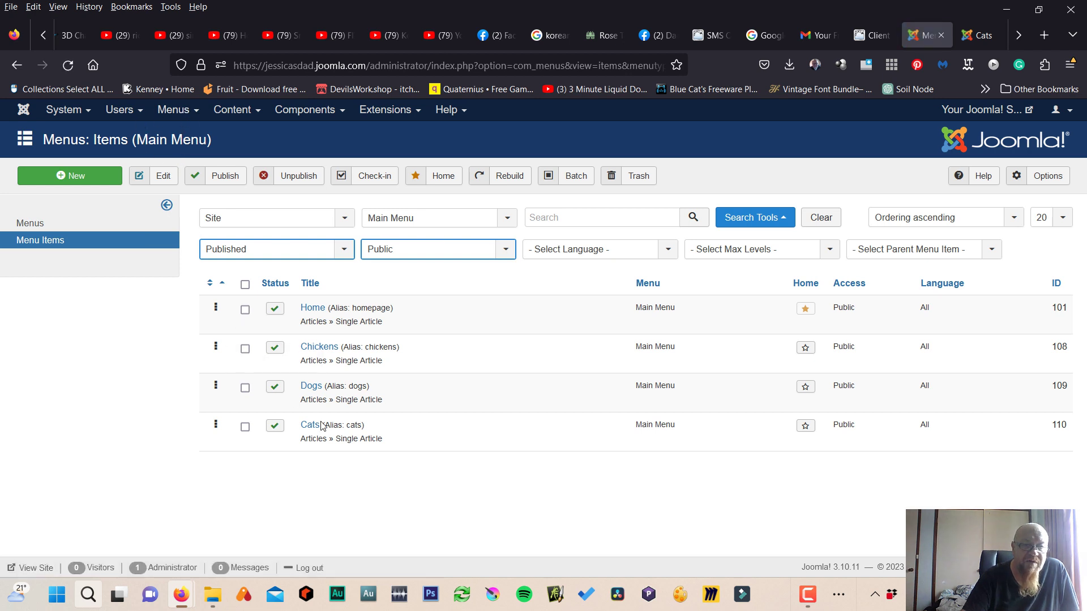
drag(315, 431, 316, 346)
drag(217, 422, 215, 342)
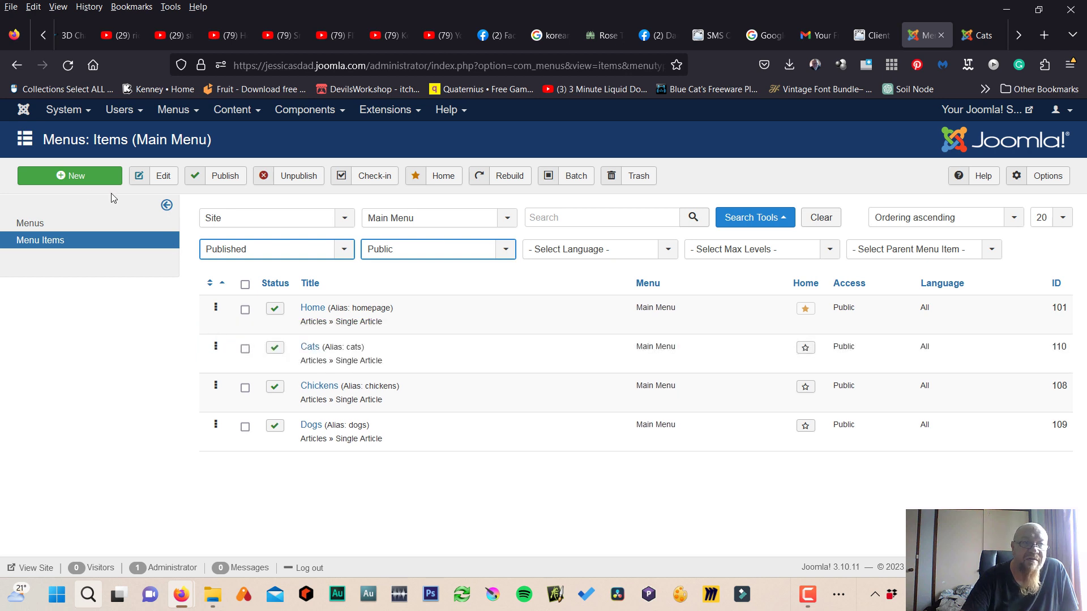
click(218, 176)
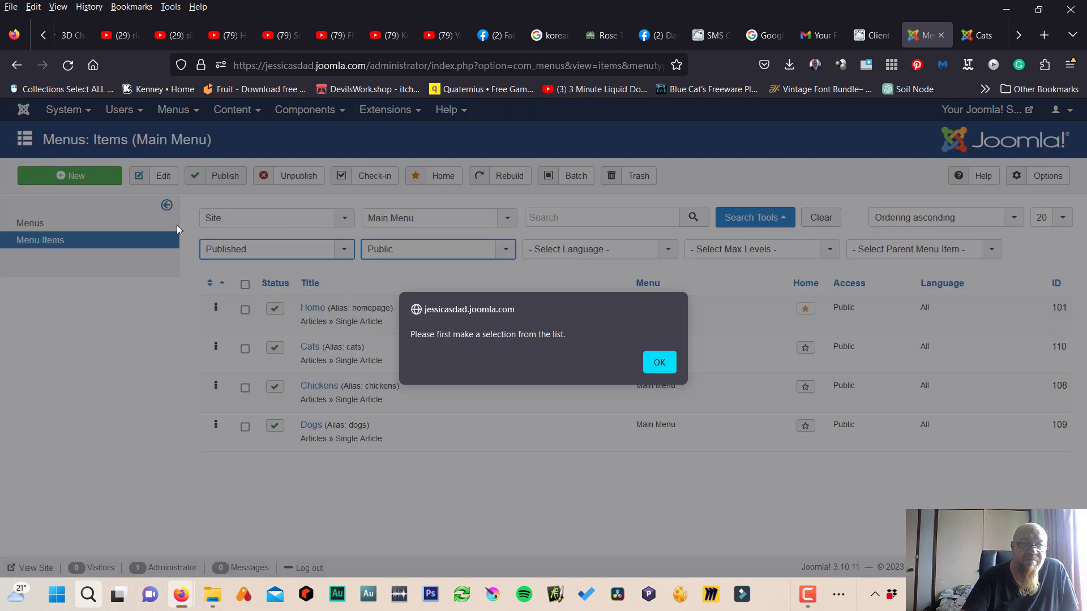
click(651, 363)
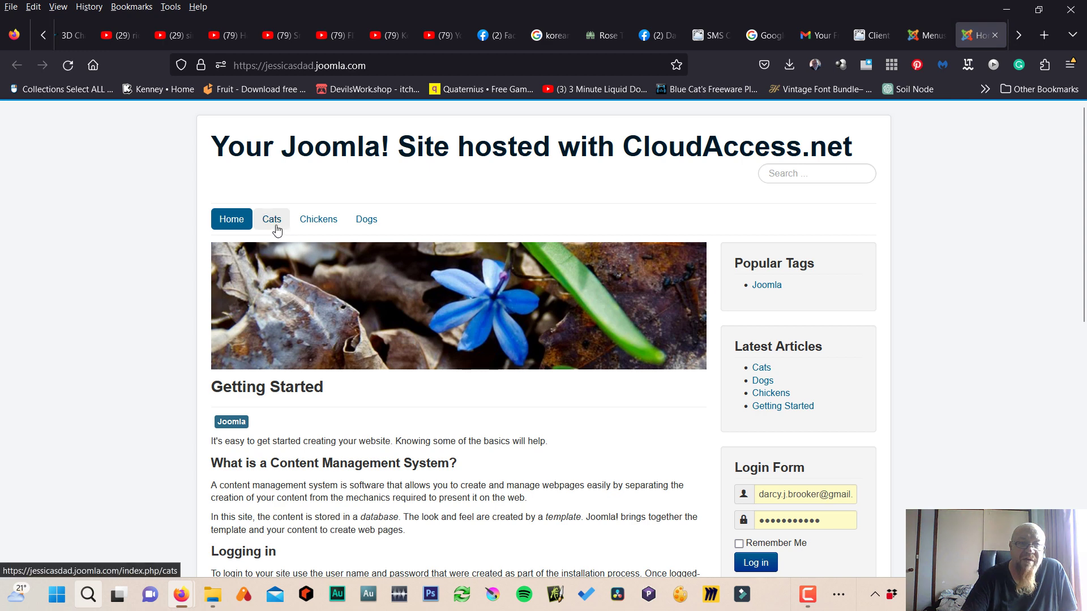
- Drag Dogs to just below Home in the Main Menu and verify the order on the live site
click(928, 40)
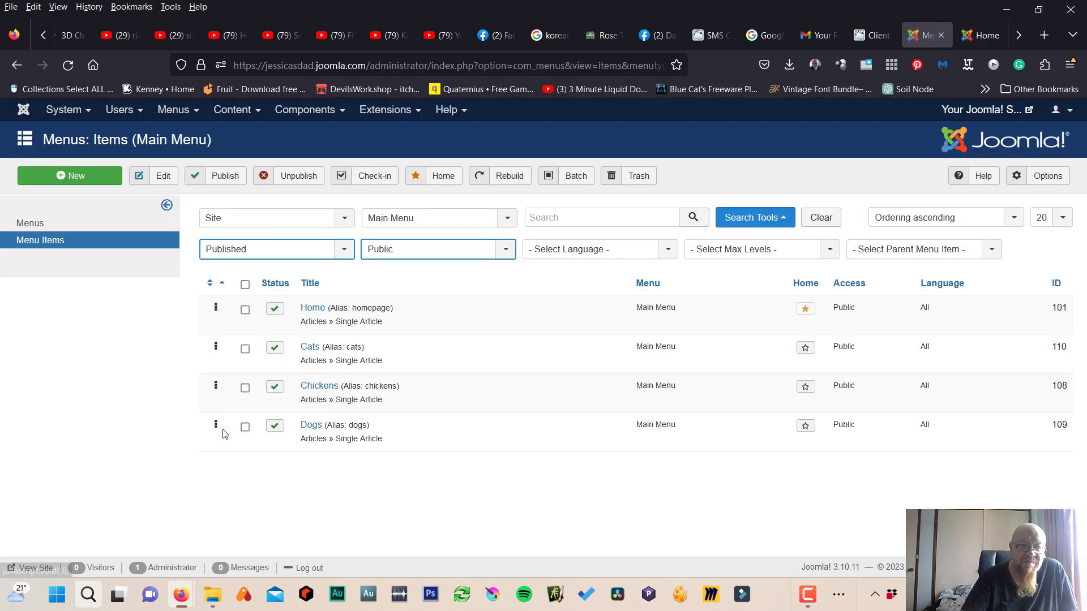
drag(216, 424, 218, 333)
click(983, 111)
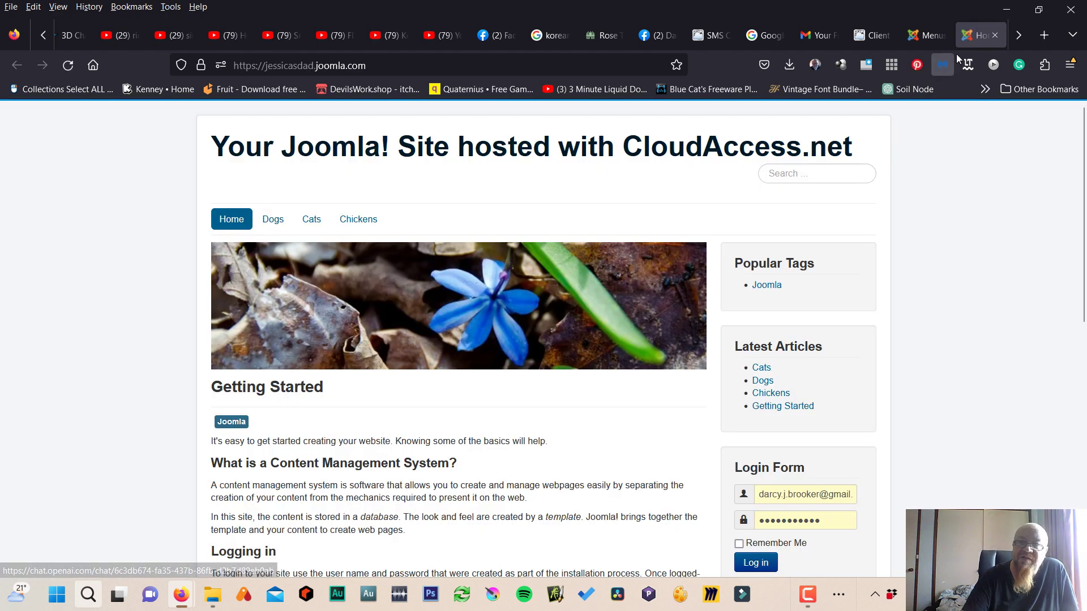
click(928, 36)
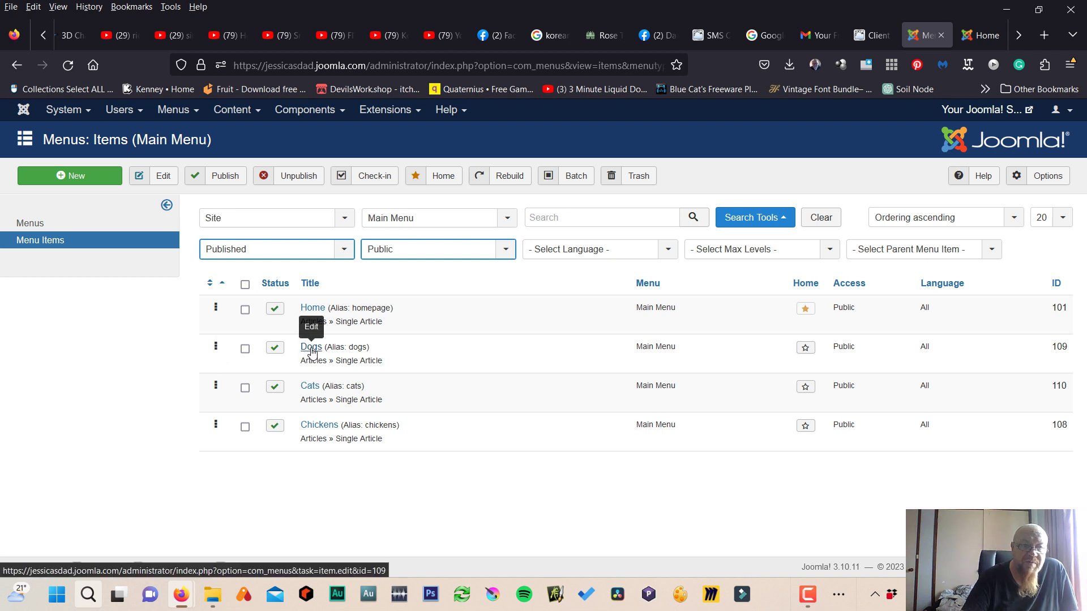
- Set the Dogs menu item's parent to Home, save it, and open the live site
click(312, 351)
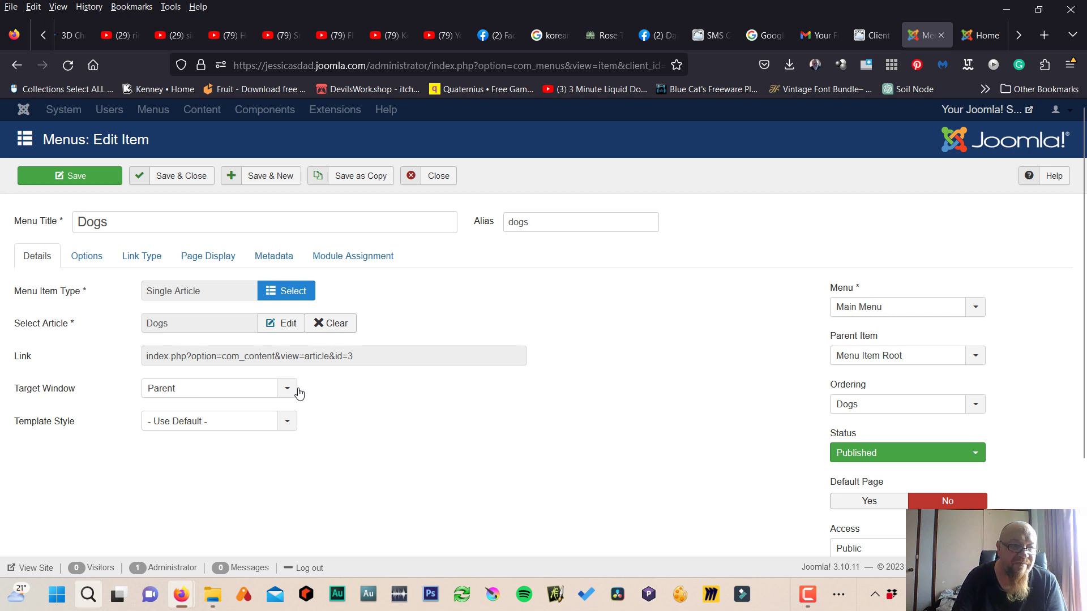
click(977, 357)
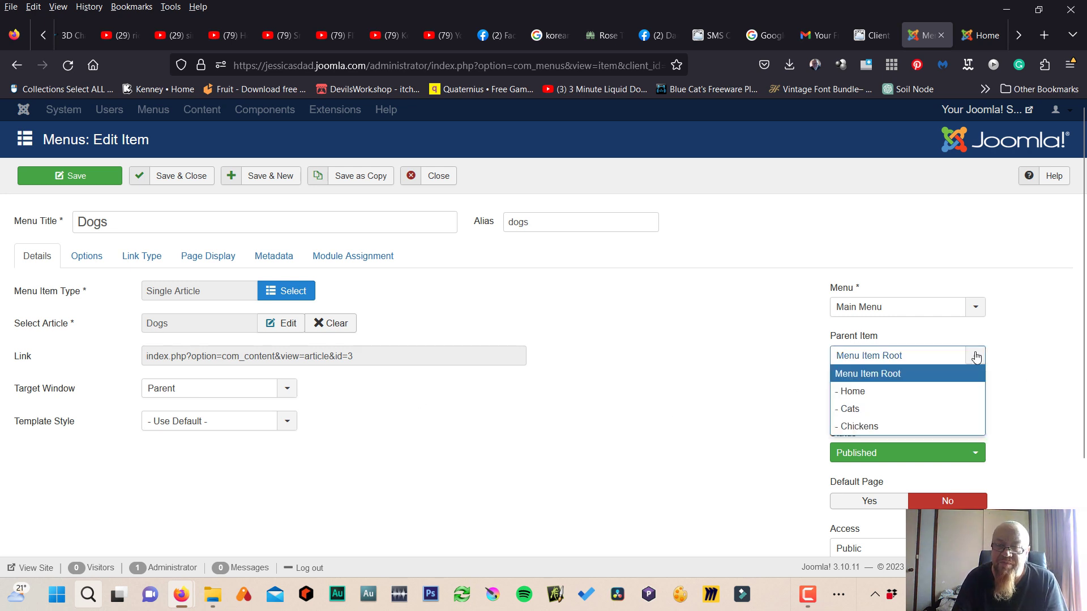
click(950, 393)
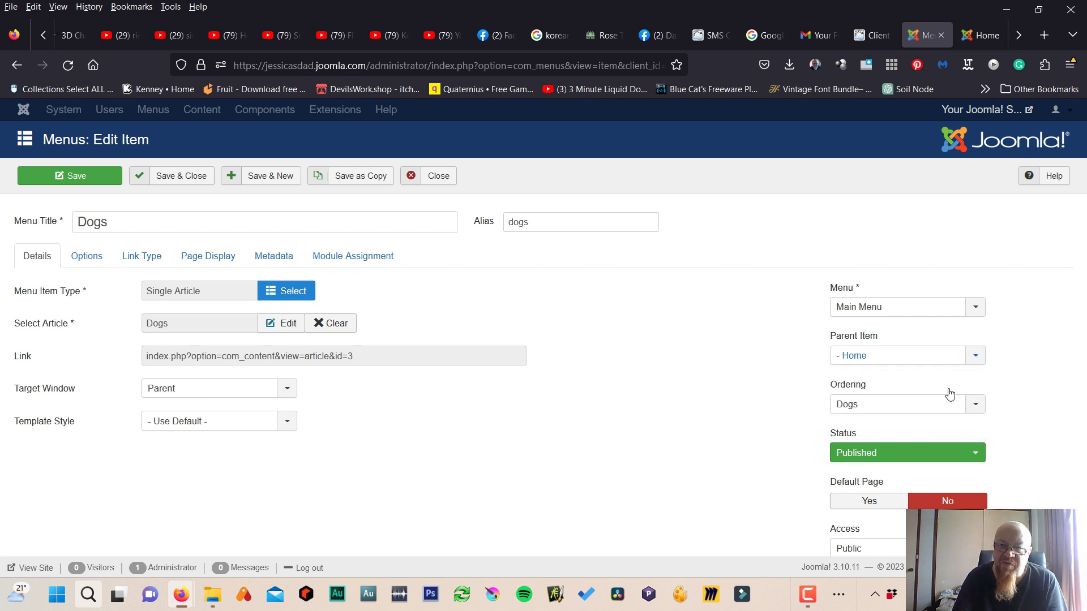
click(102, 179)
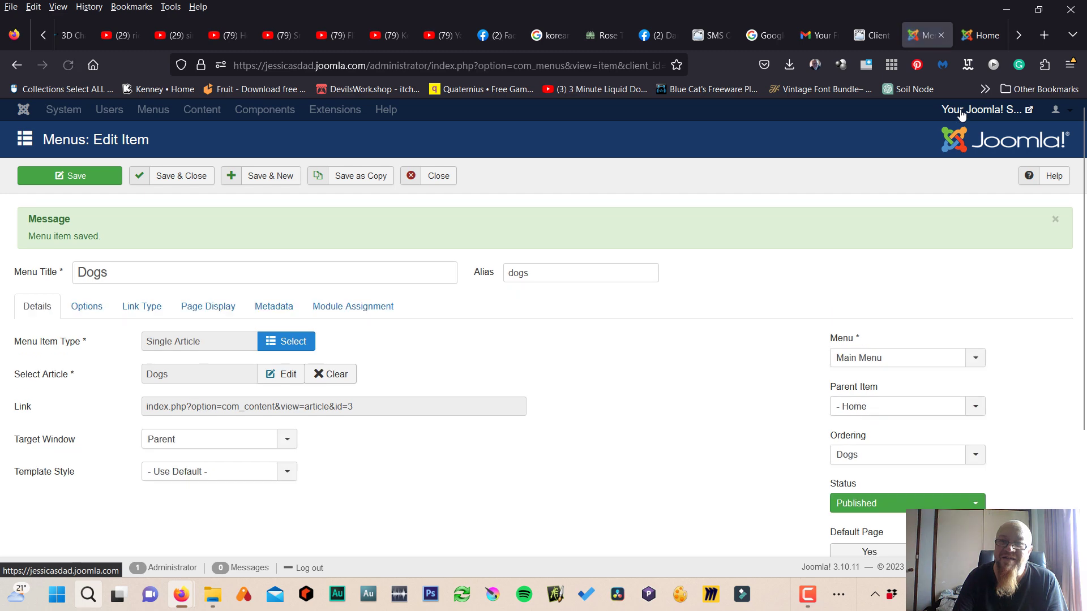
click(961, 111)
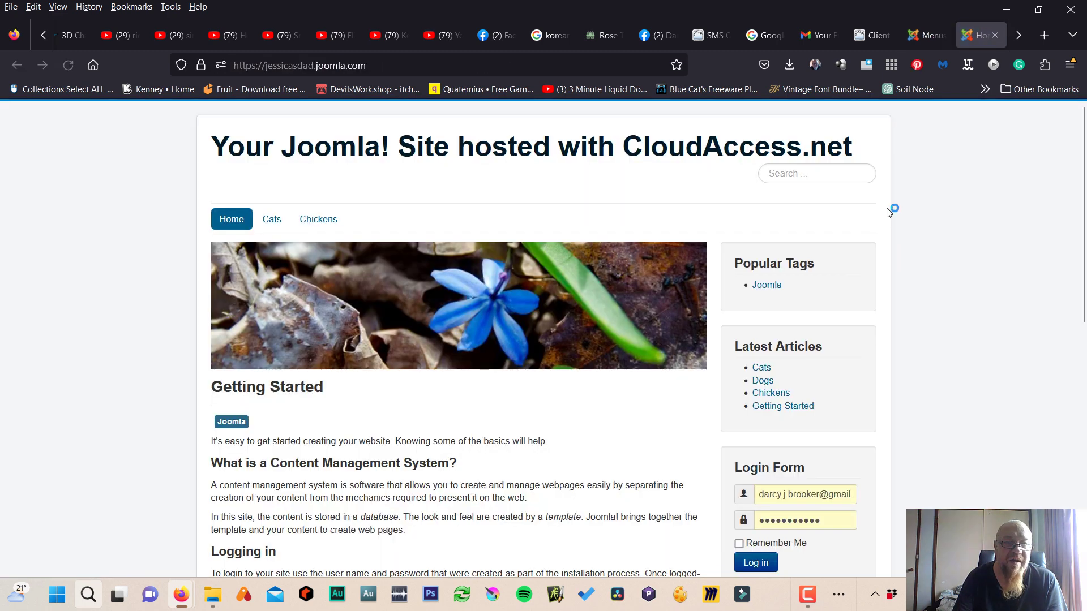
- Check that Dogs sits under Home on the live site, then return to the admin Dogs editor
mouse_move(222, 229)
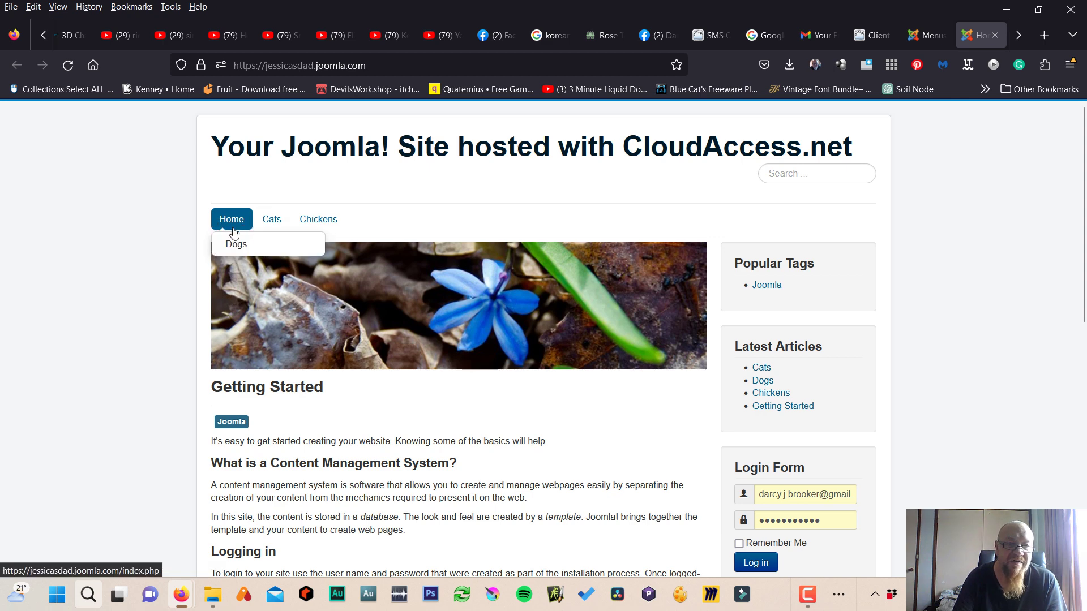
click(929, 35)
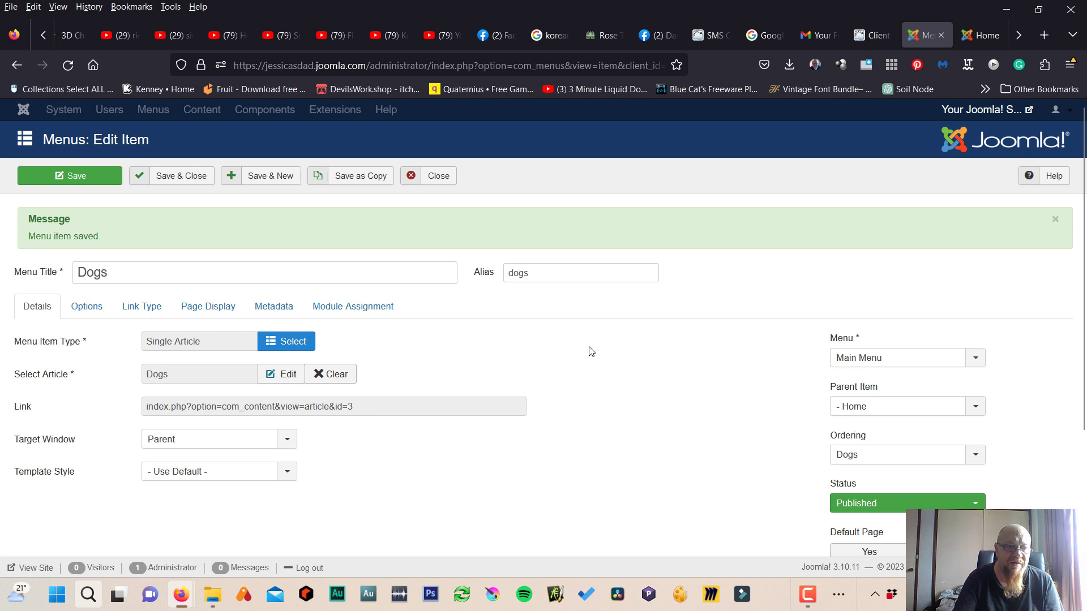
- Review the Dogs item's Options, Link Type, Page Display, Metadata and Module Assignment tabs
click(86, 308)
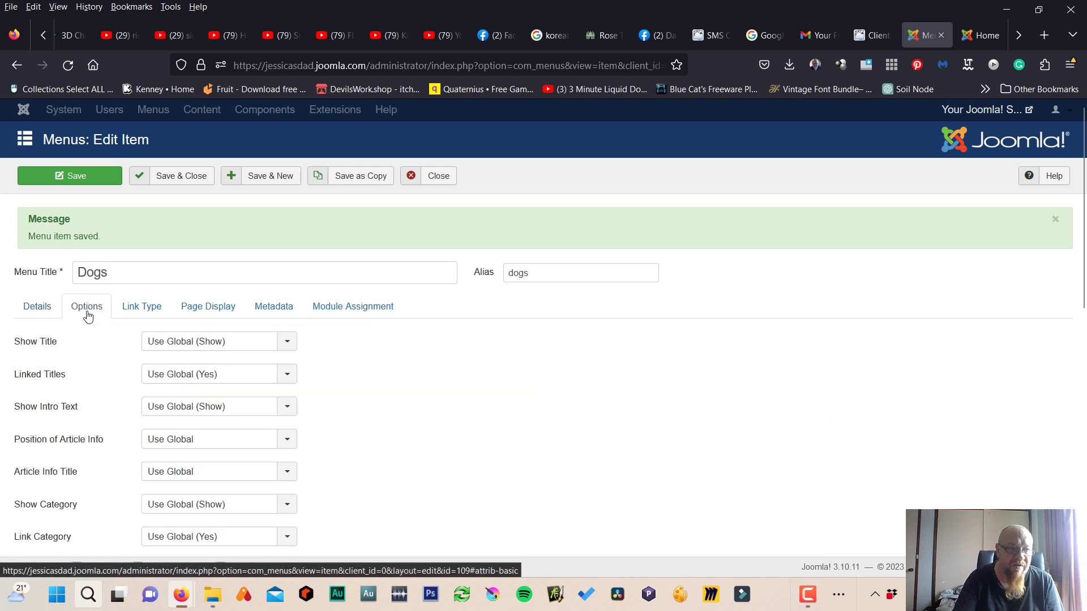
click(146, 310)
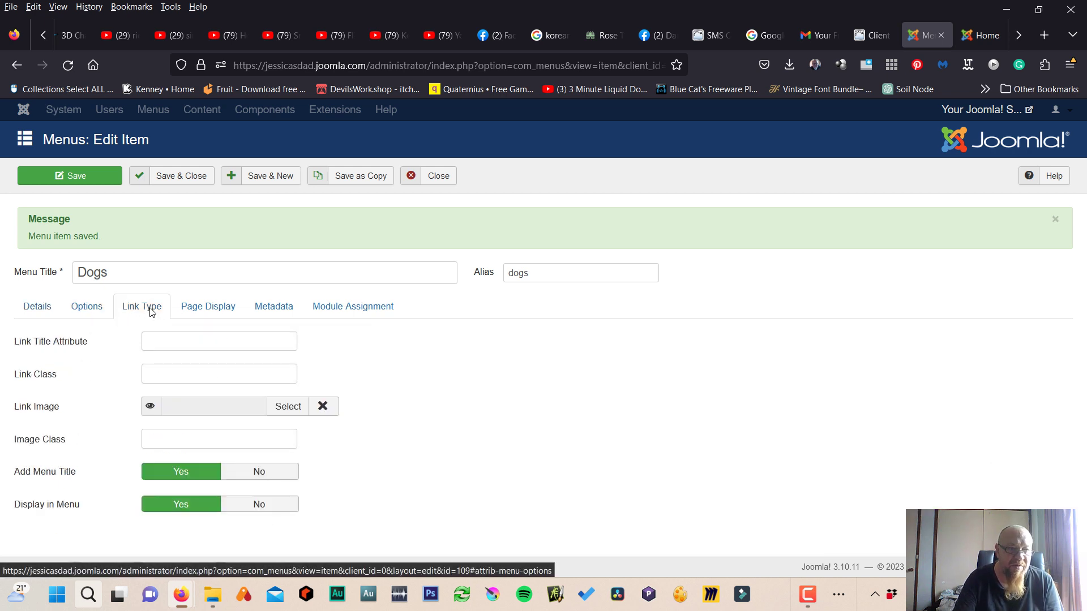
click(209, 311)
click(276, 308)
click(329, 309)
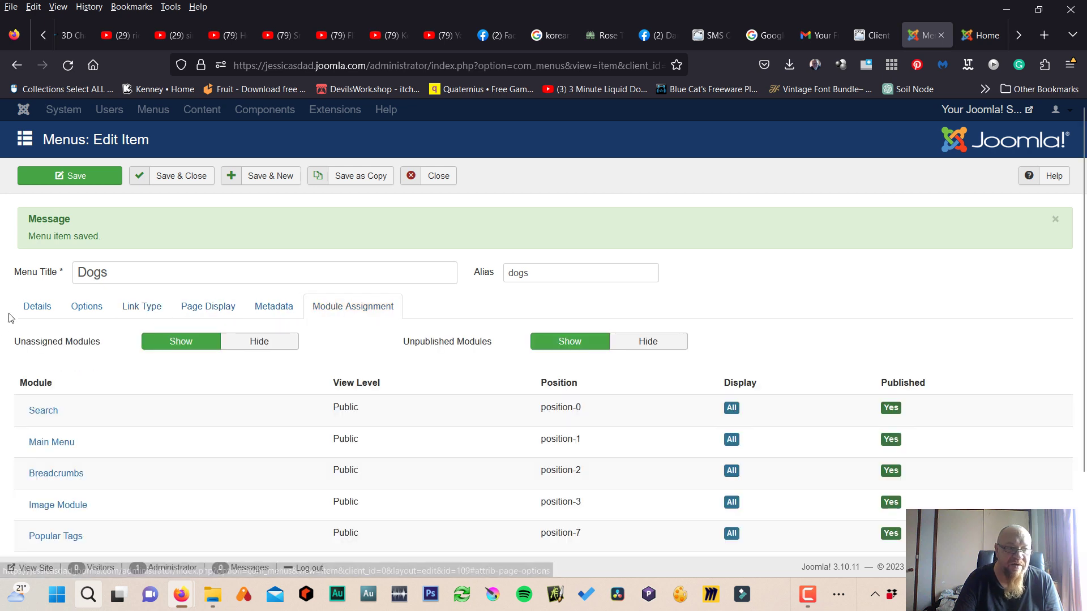
click(26, 309)
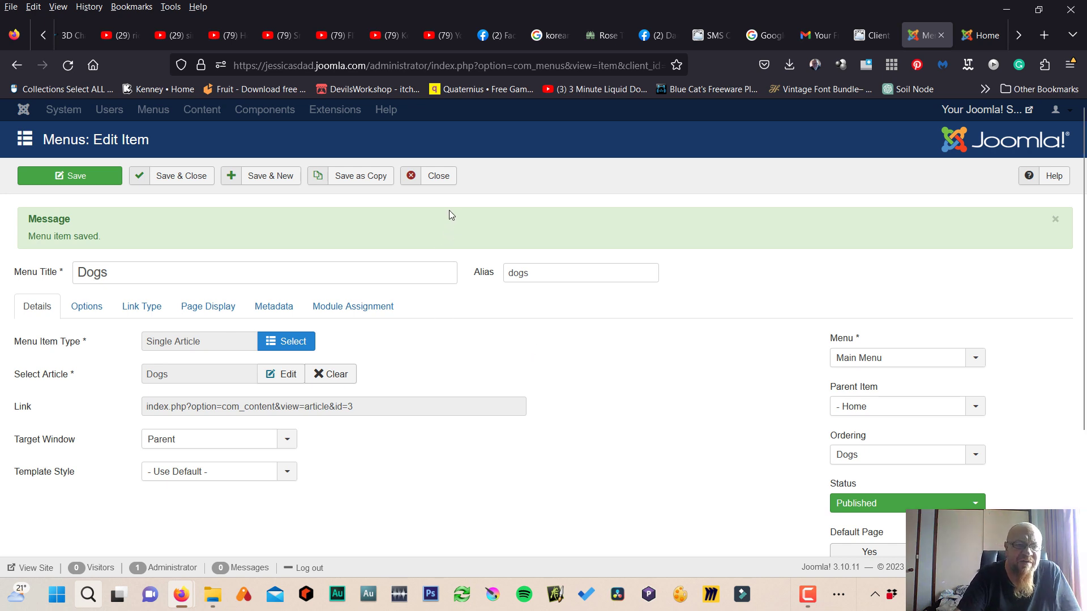
- Close the Dogs editor, look over the Extensions and Help menus, then go to CloudAccess
click(441, 182)
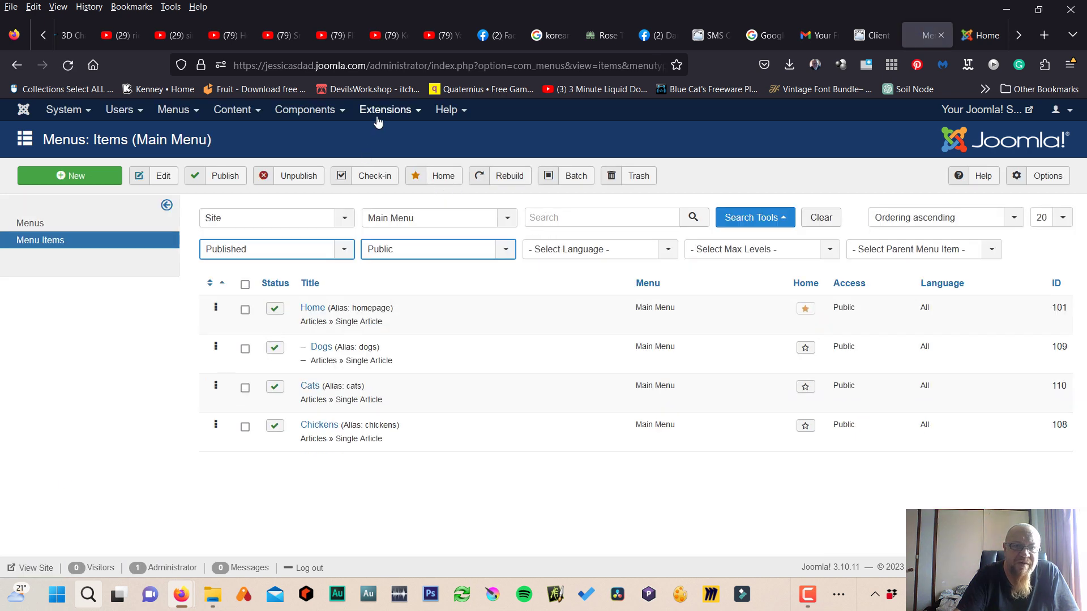
click(415, 115)
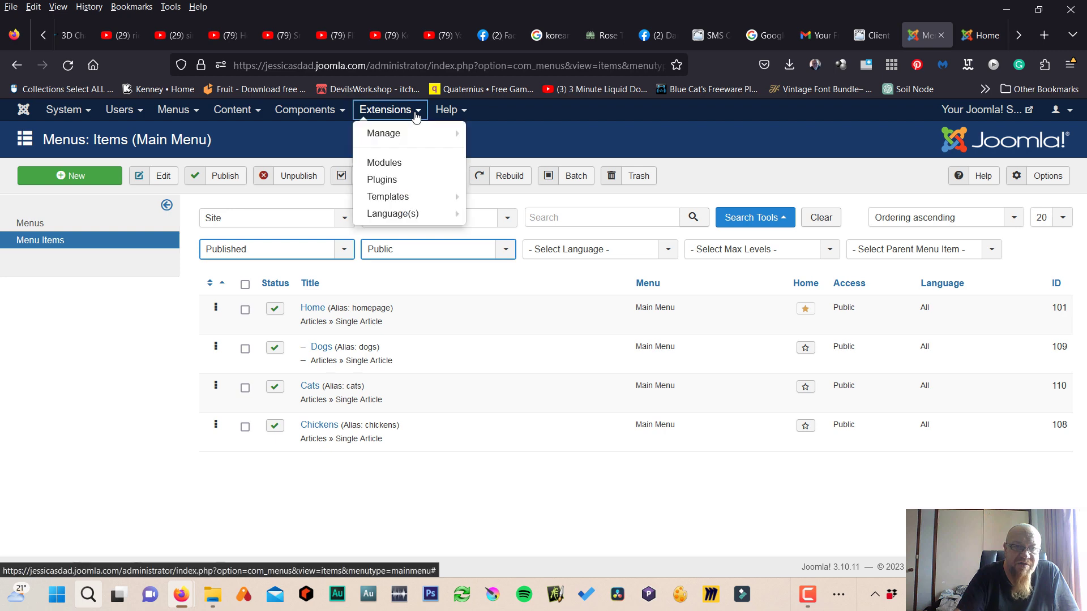
click(447, 111)
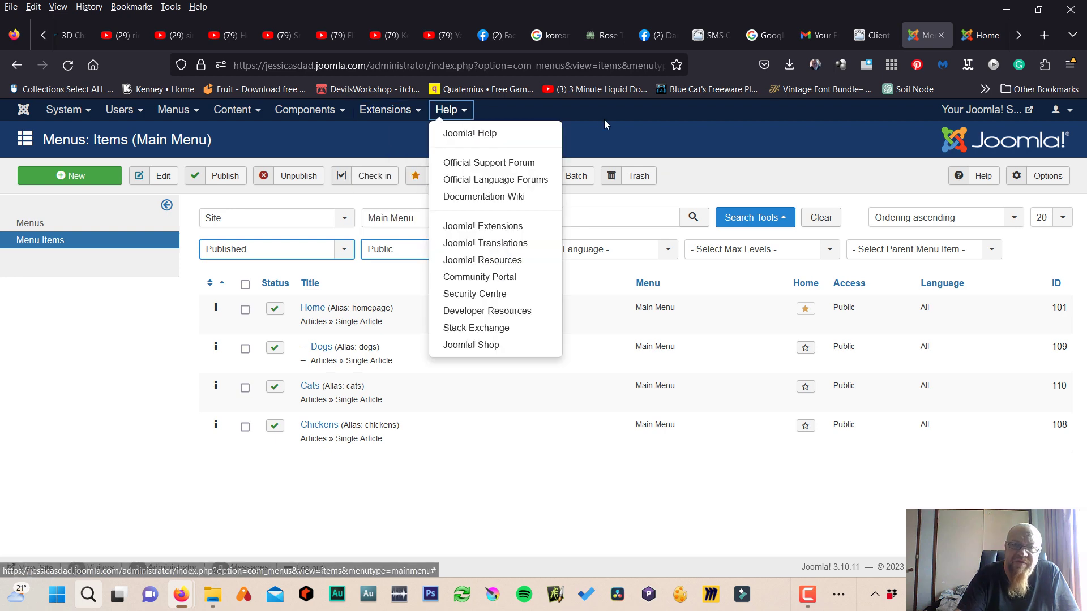
click(714, 36)
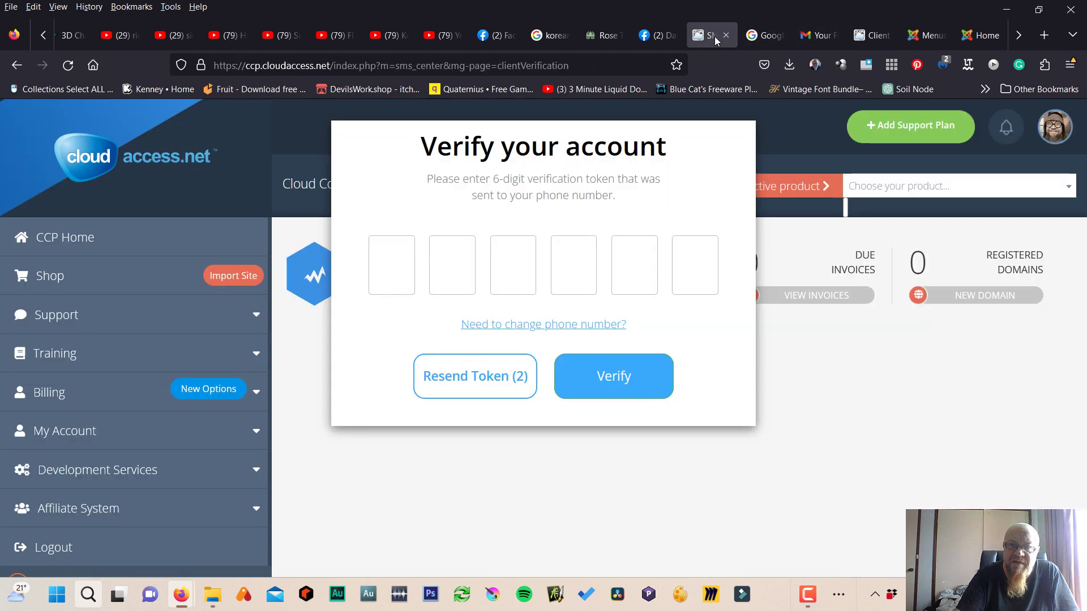
- Reach the Extensions Directory from joomla.org's Download & Extend menu and show Browse Extensions options
click(23, 67)
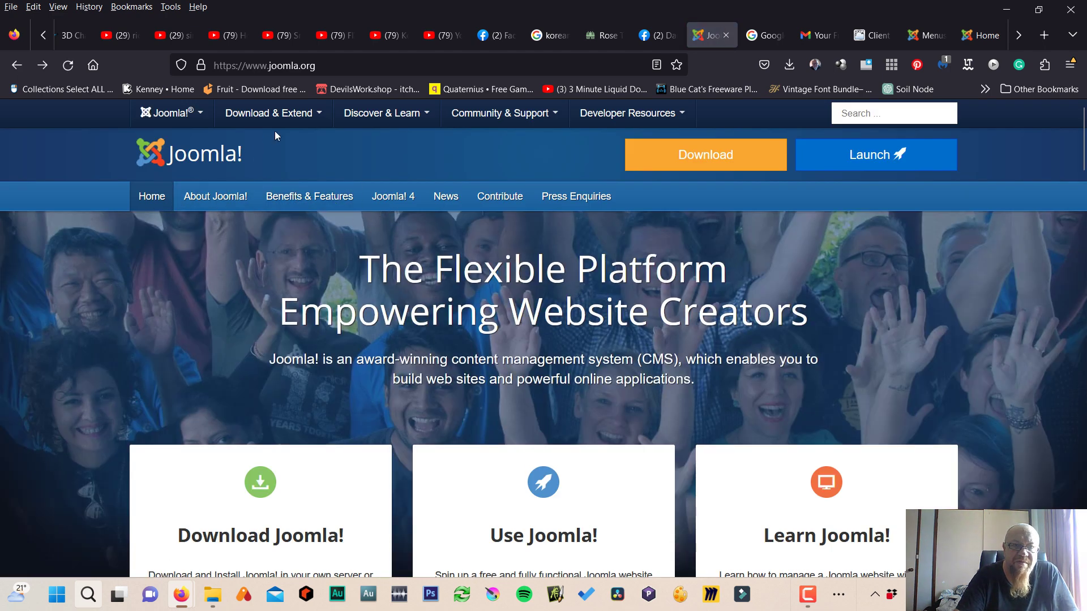
click(330, 118)
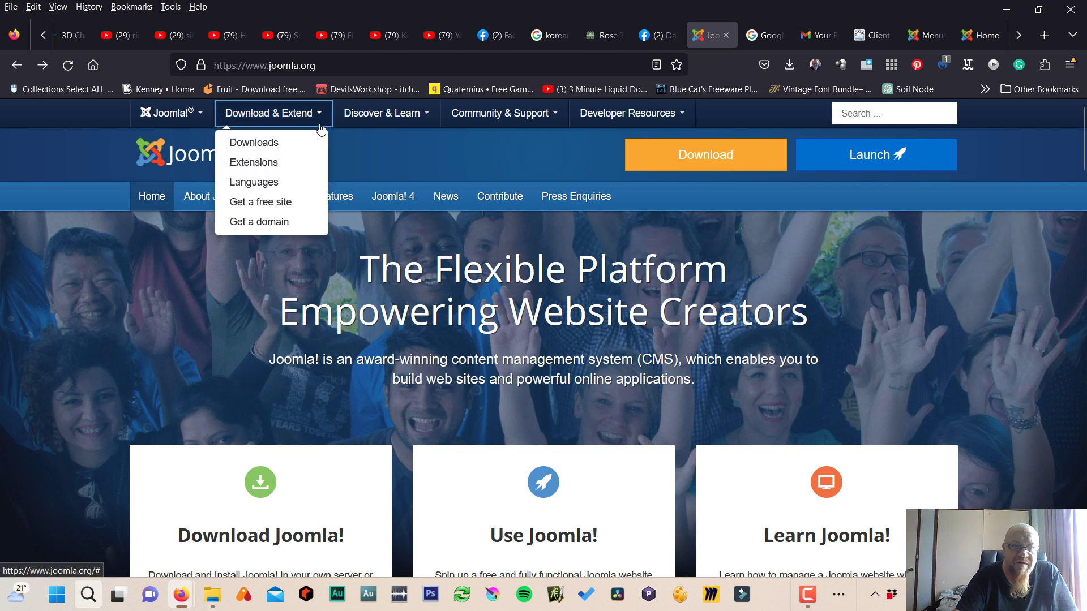
click(289, 162)
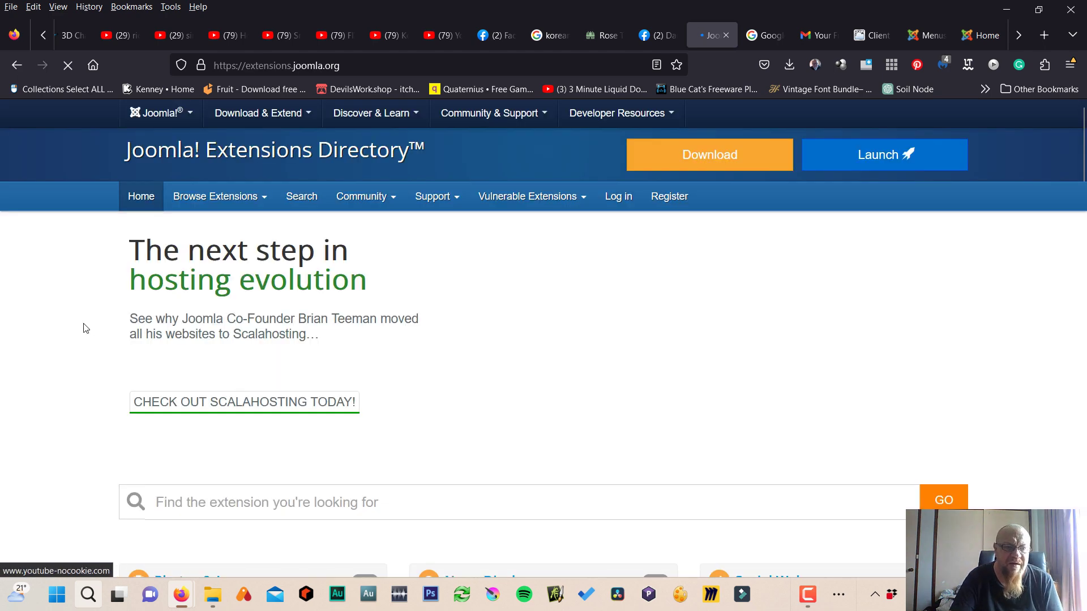
scroll(94, 328, down, 4)
scroll(95, 328, up, 4)
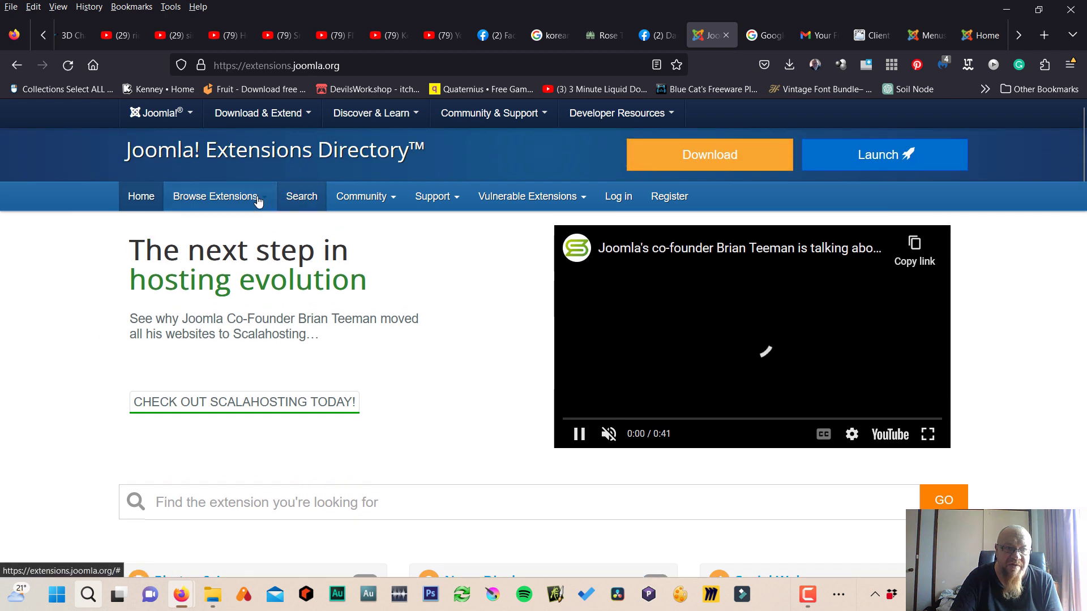
click(258, 198)
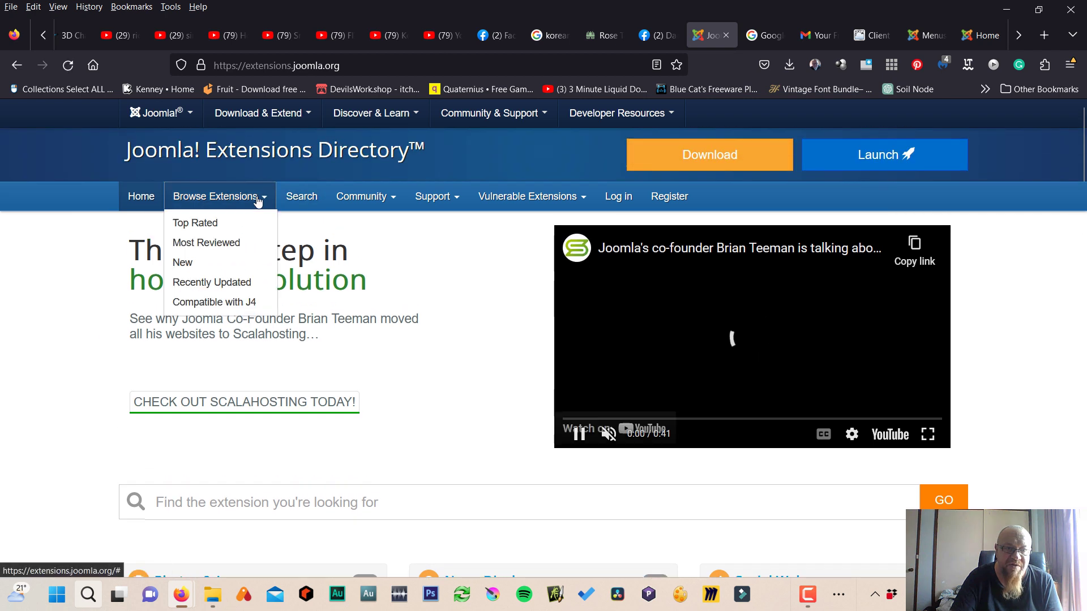
- List Top Rated extensions and scroll through cards like Akeeba Backup, EasyBlog and Ozio Gallery
click(238, 227)
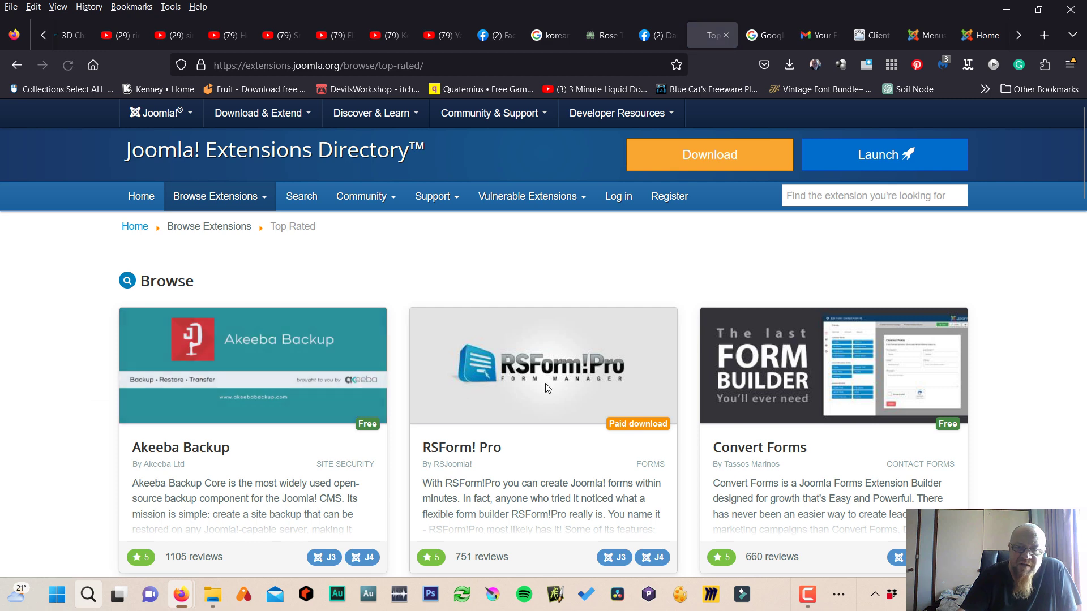
scroll(780, 400, down, 3)
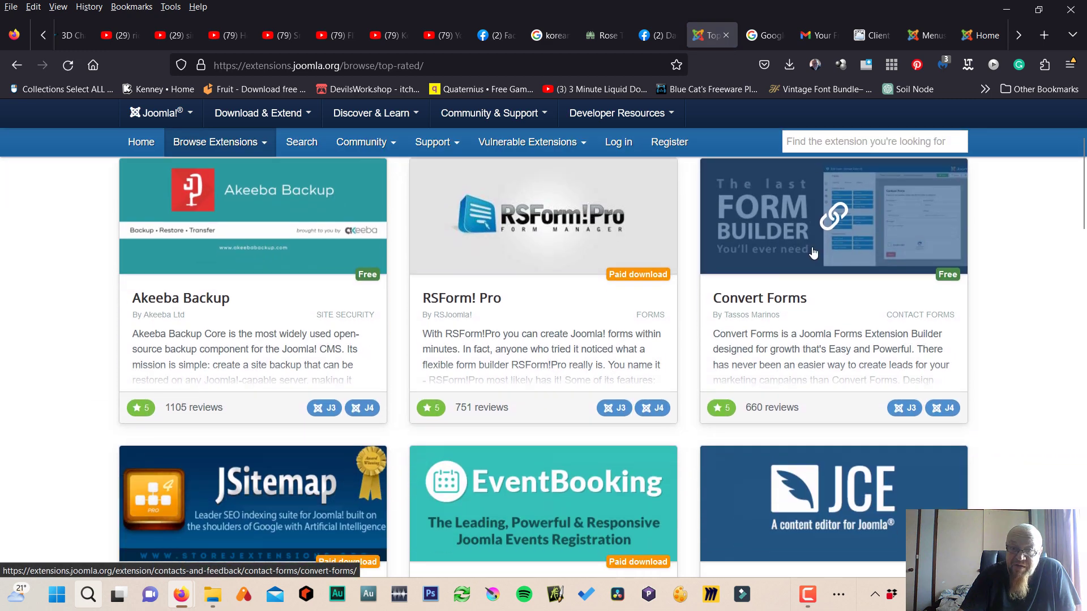
scroll(505, 381, down, 3)
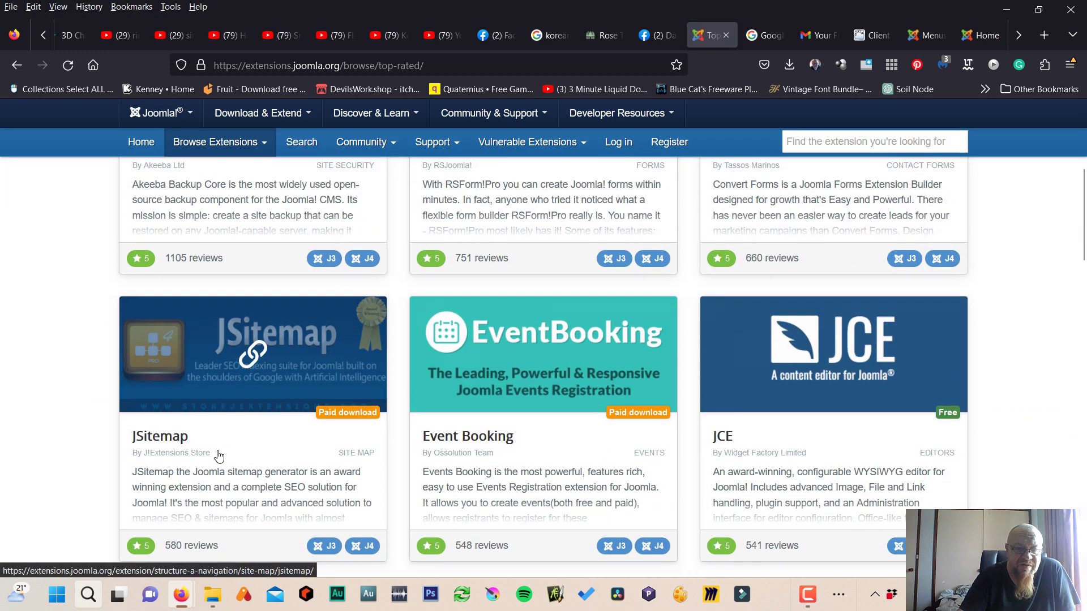
scroll(441, 433, up, 5)
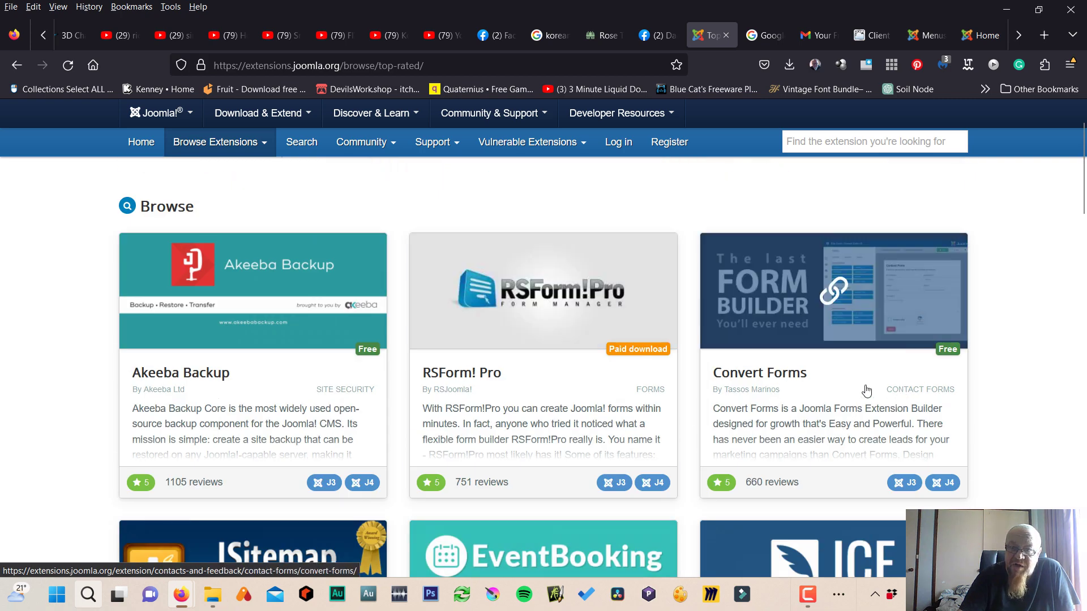
scroll(355, 447, down, 3)
scroll(832, 410, up, 3)
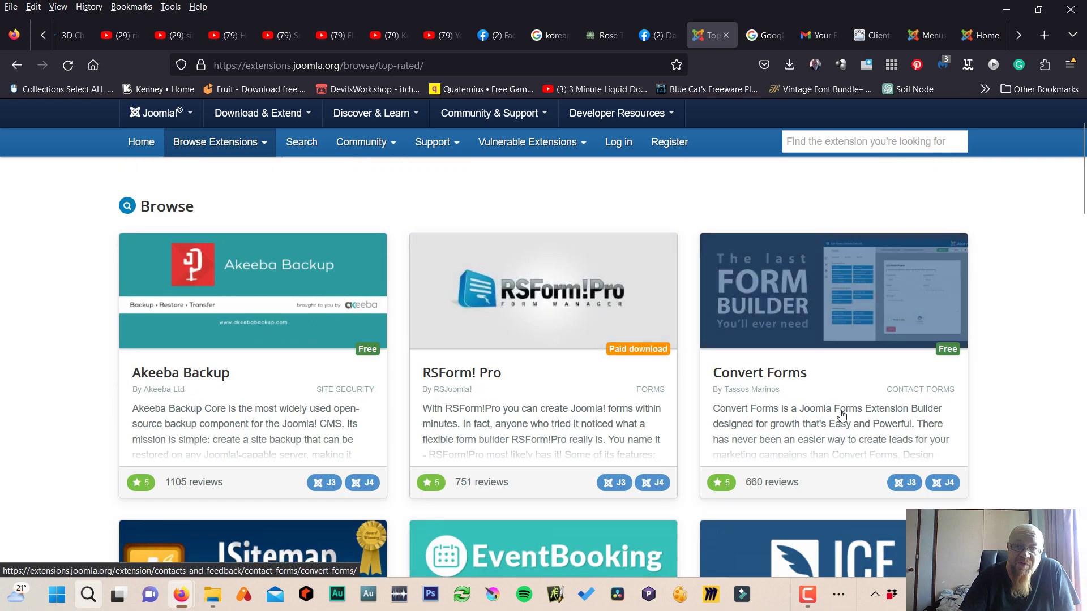
scroll(776, 402, down, 4)
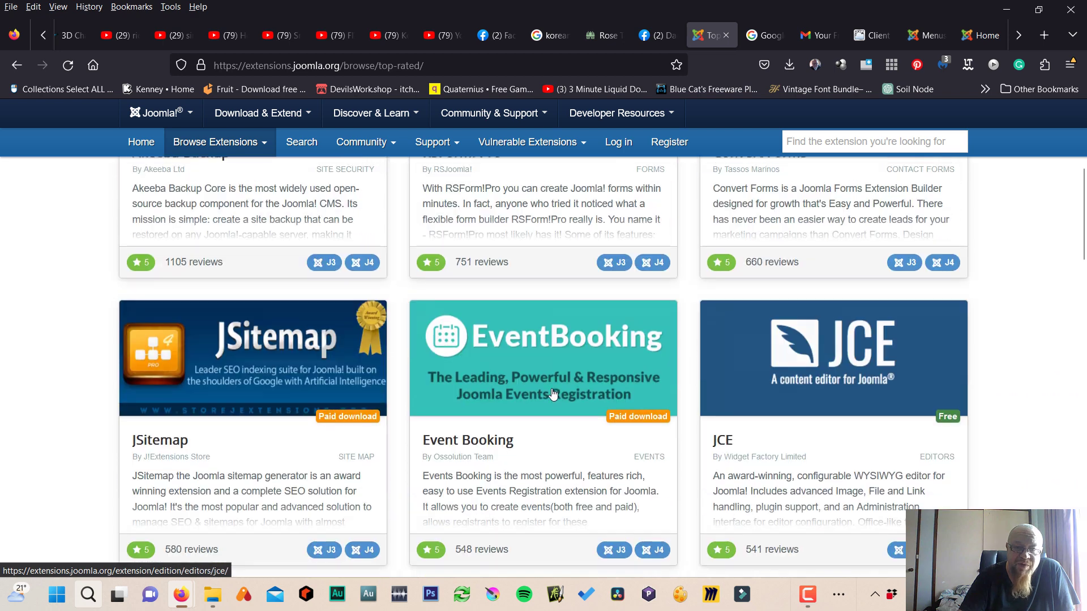
scroll(433, 396, down, 5)
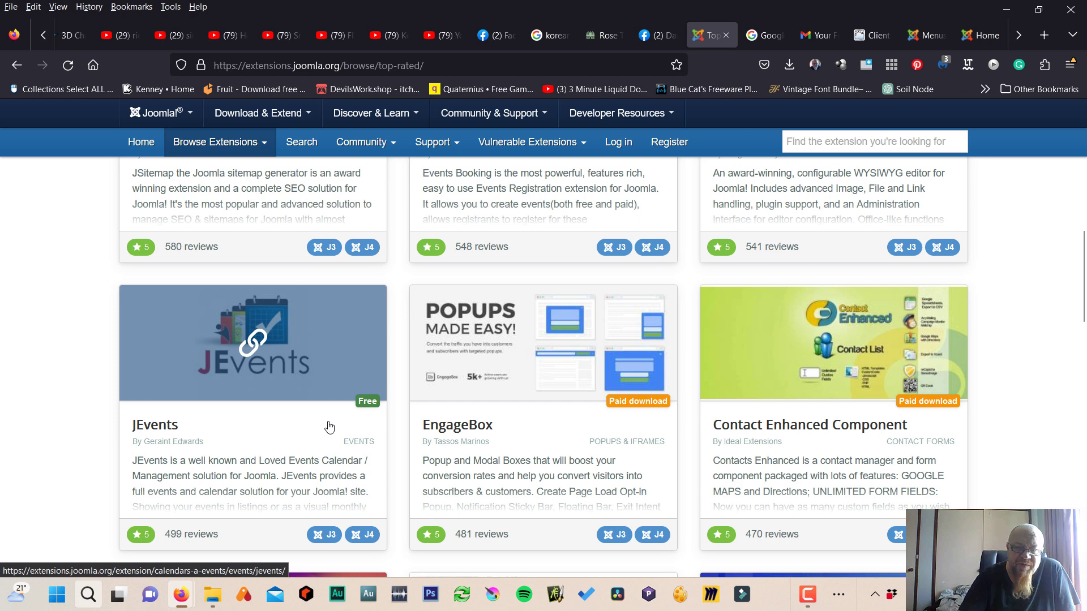
scroll(330, 427, down, 1)
scroll(330, 427, down, 3)
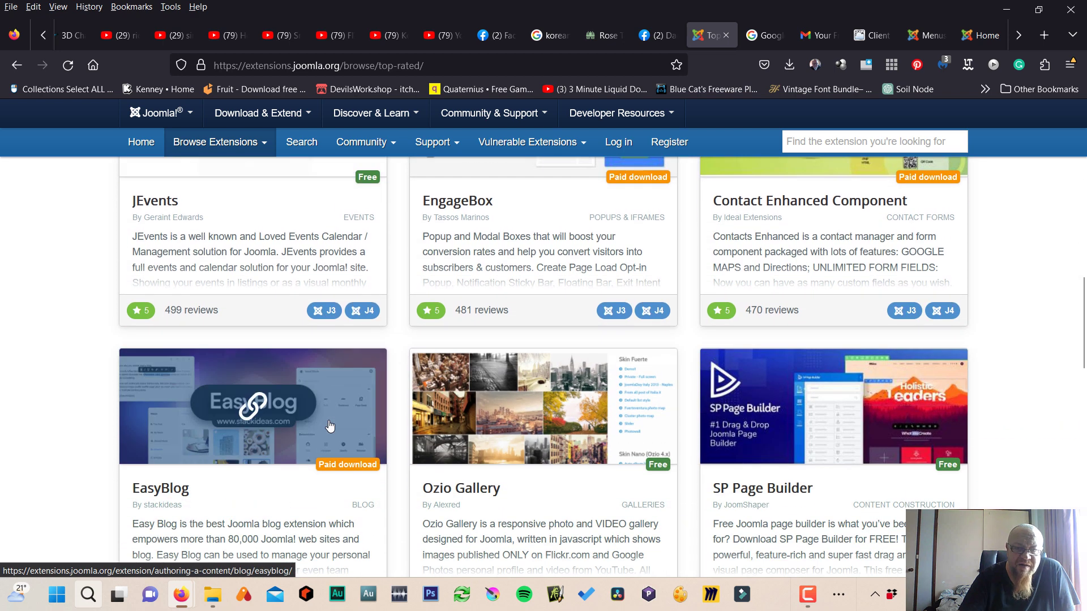
scroll(329, 425, down, 1)
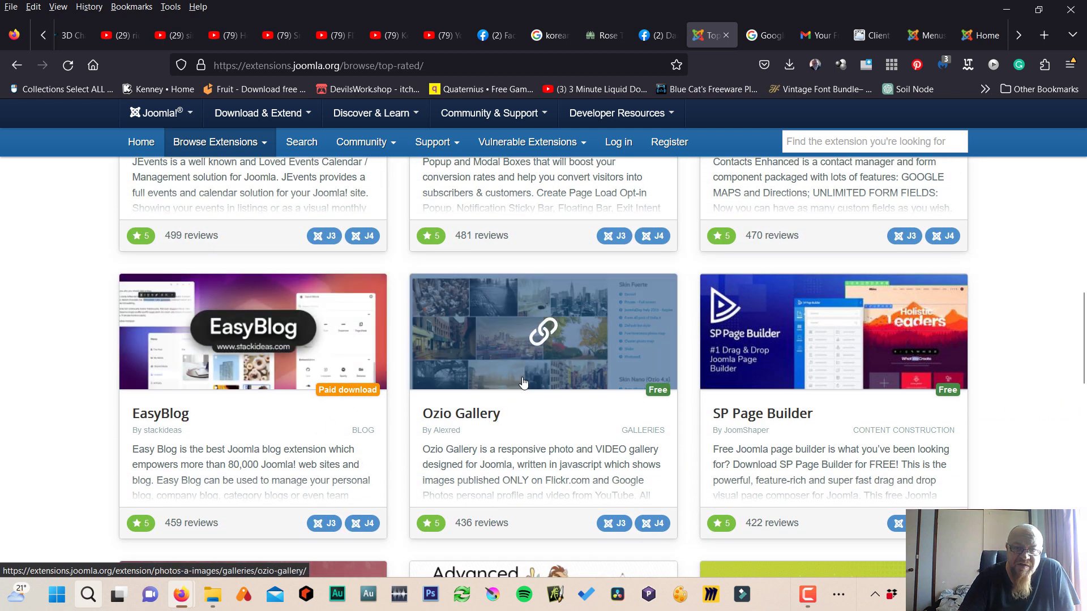
click(548, 363)
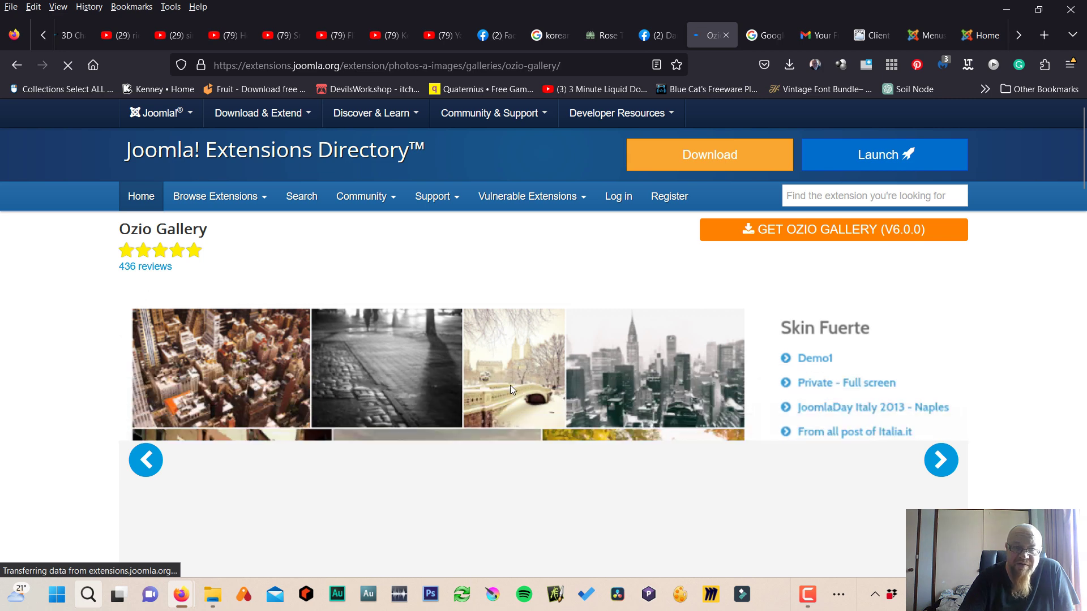
scroll(513, 385, down, 2)
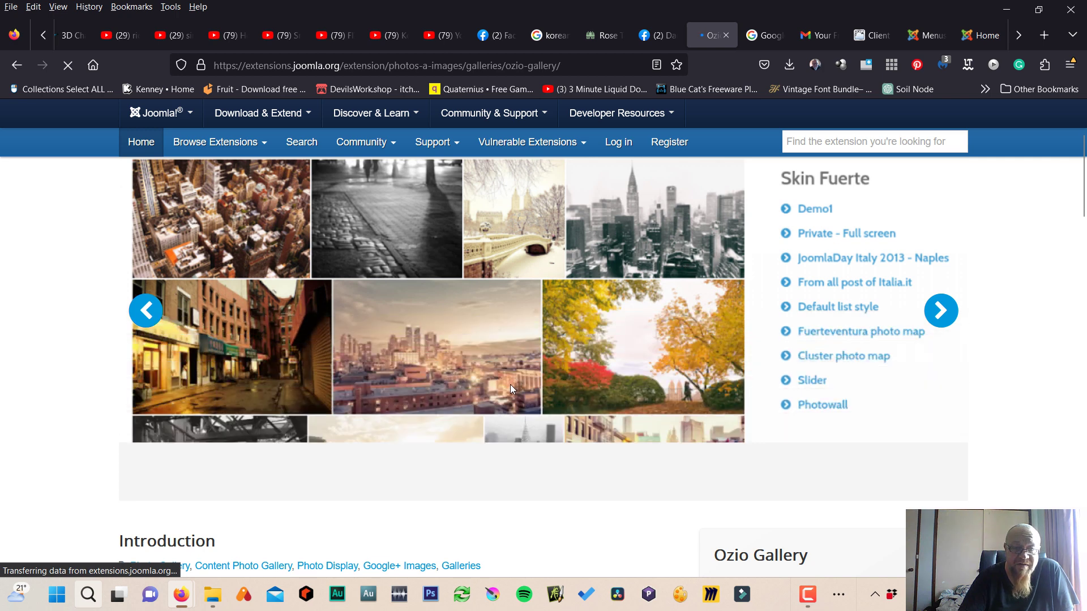
scroll(512, 369, down, 4)
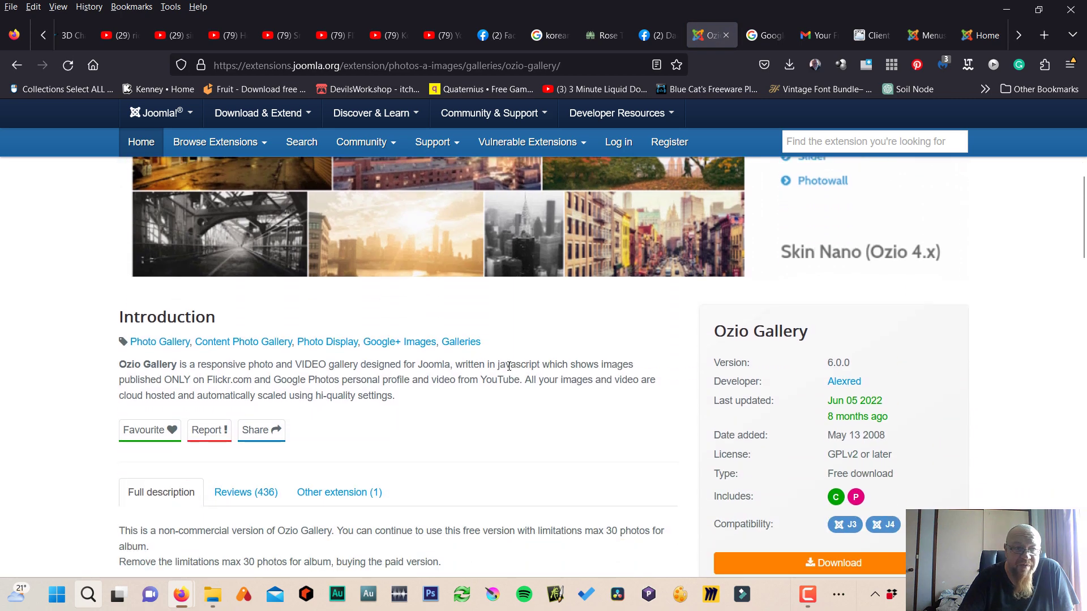
scroll(299, 345, down, 1)
scroll(397, 354, down, 3)
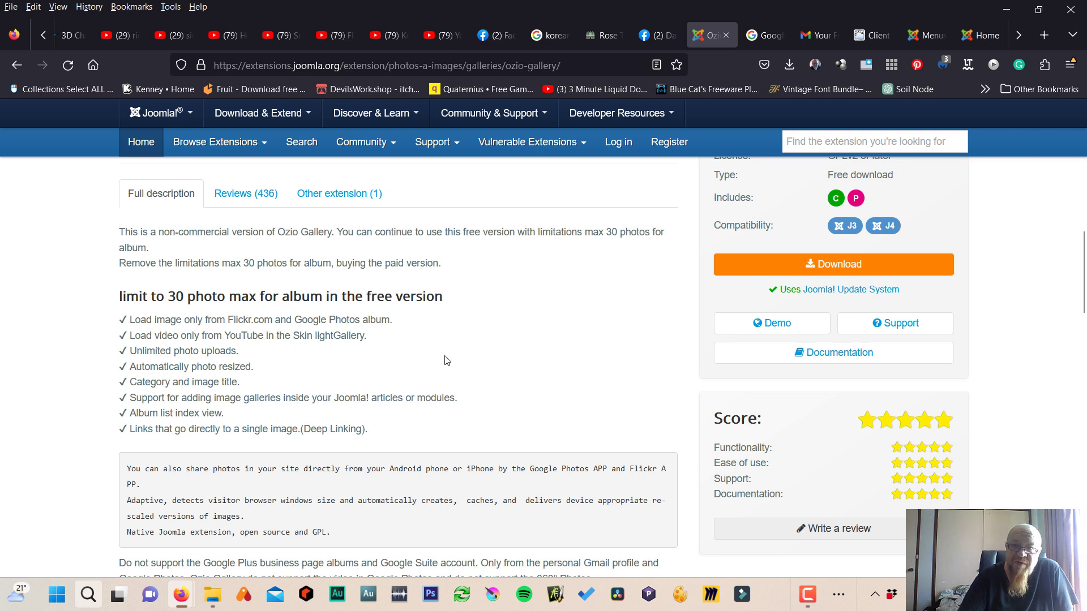
scroll(446, 360, down, 5)
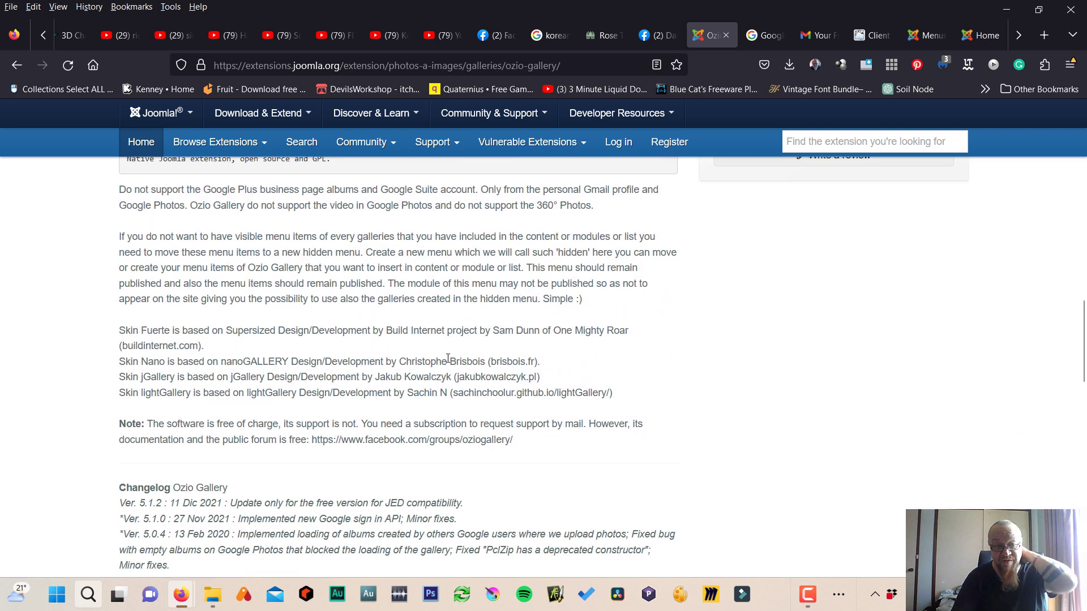
scroll(448, 358, up, 10)
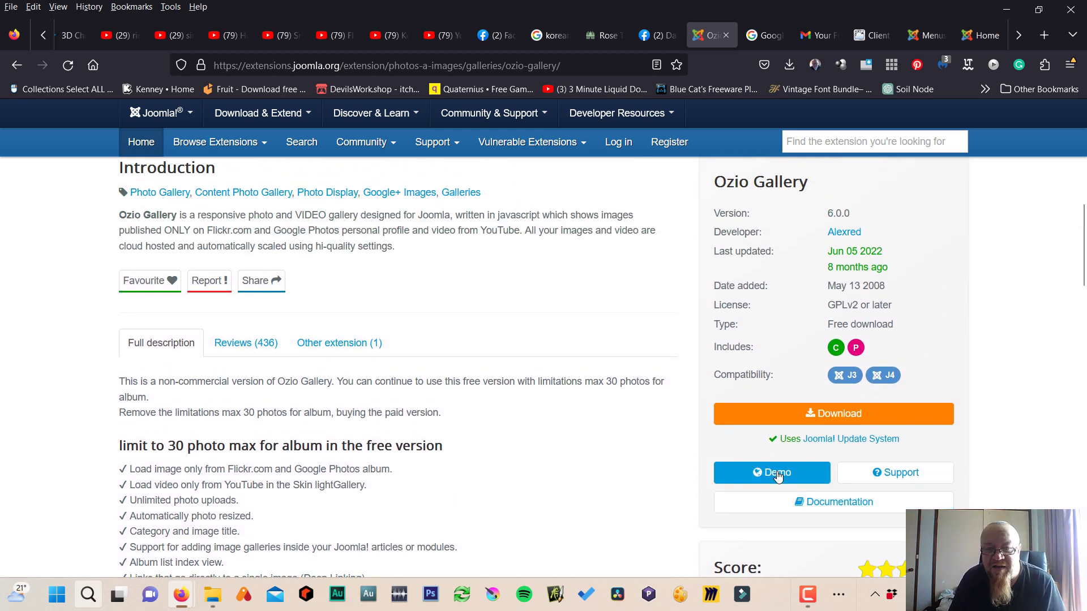
scroll(680, 479, up, 2)
scroll(825, 306, down, 2)
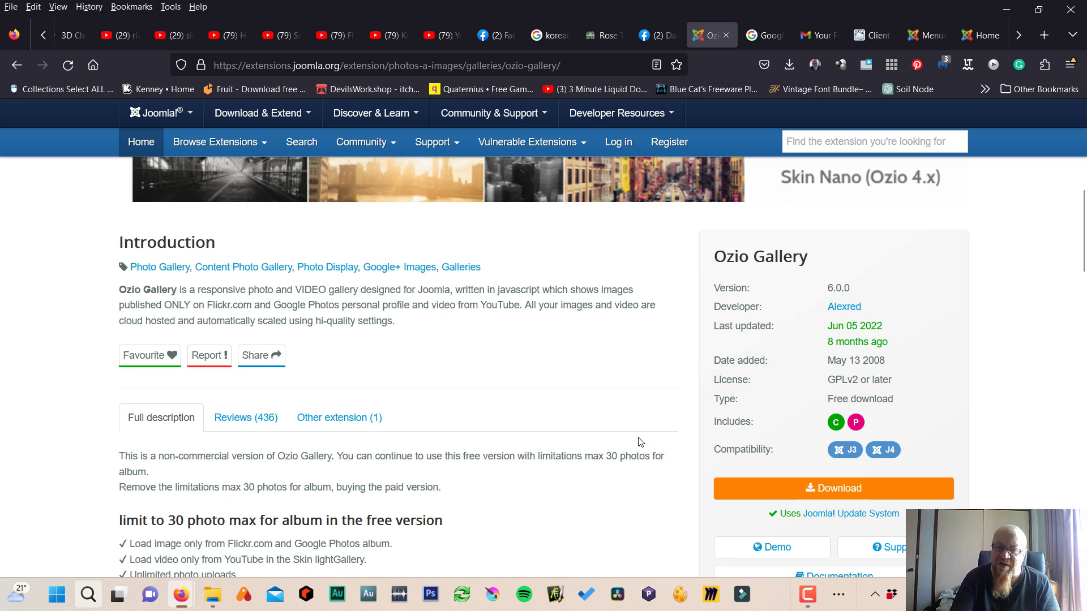
scroll(640, 441, down, 2)
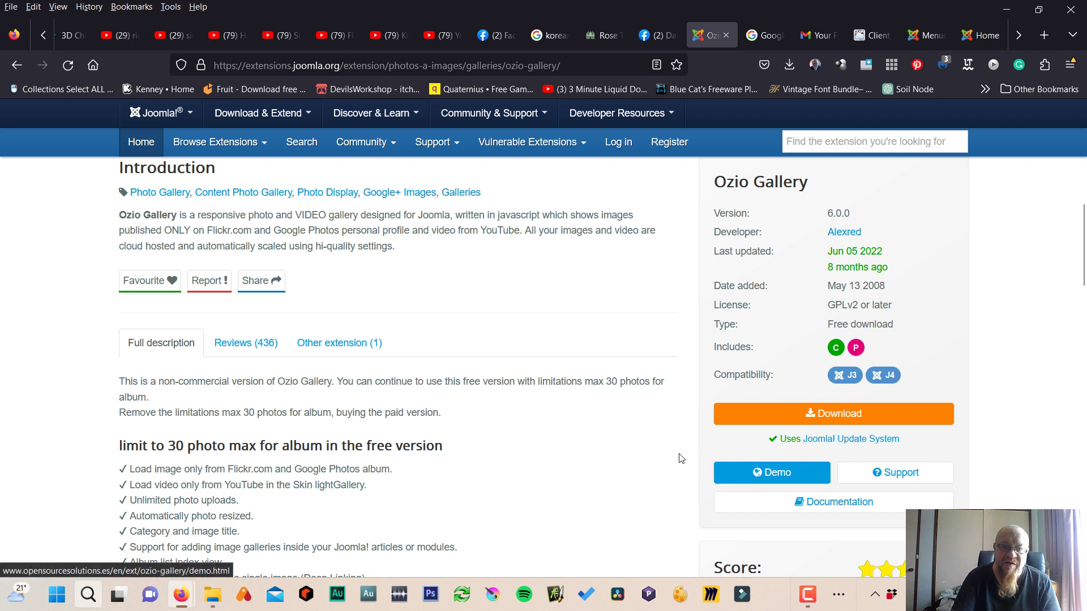
- Open the Ozio Gallery live demo and scroll through its gallery categories
click(746, 473)
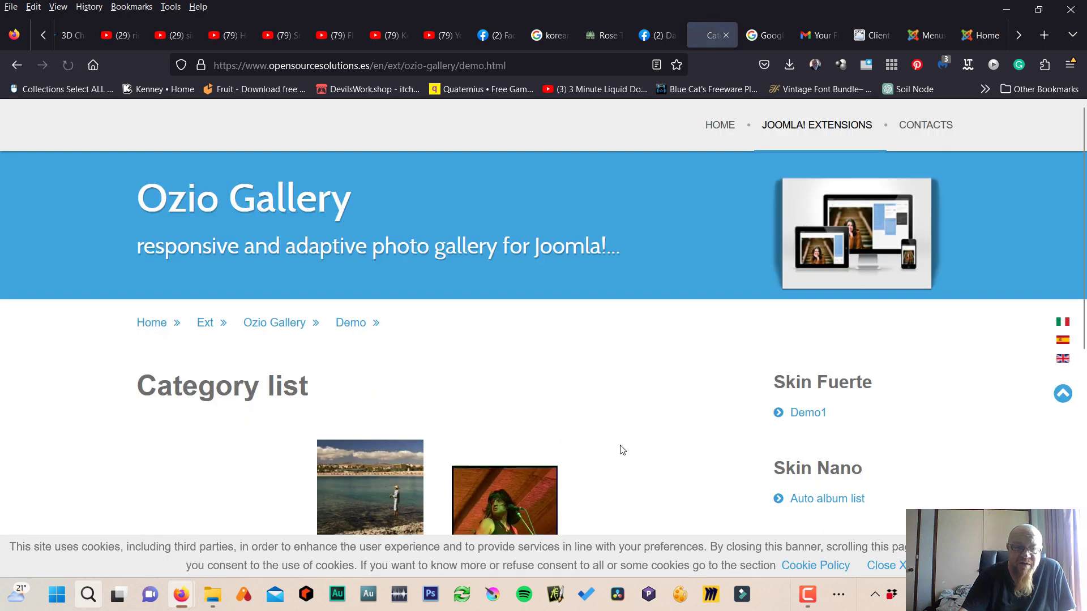
scroll(534, 364, down, 3)
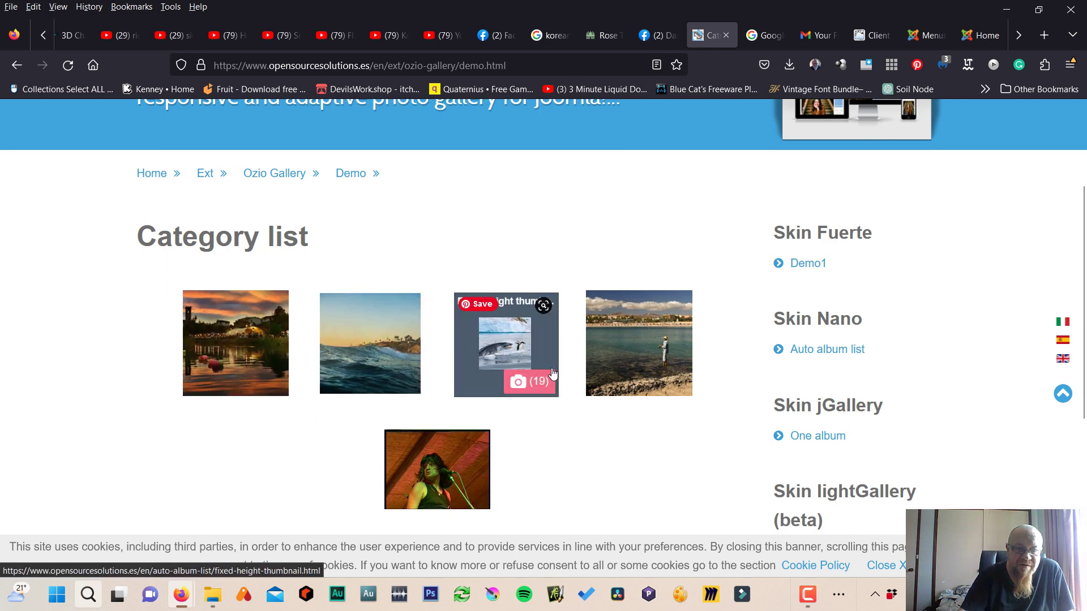
scroll(513, 377, down, 3)
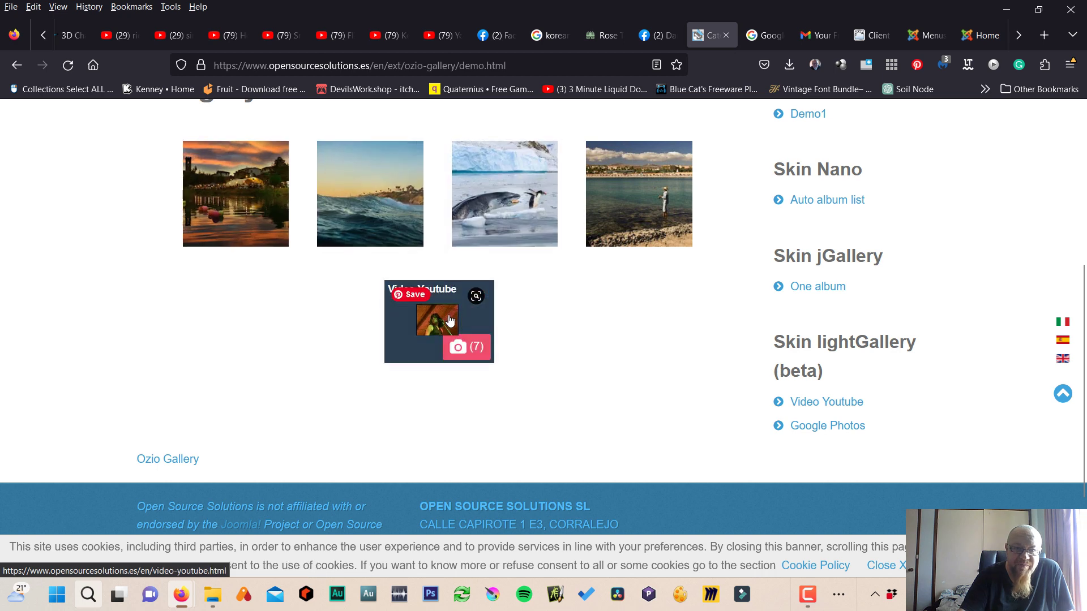
- Preview the YouTube video gallery, then go back to the Ozio Gallery directory page
click(449, 320)
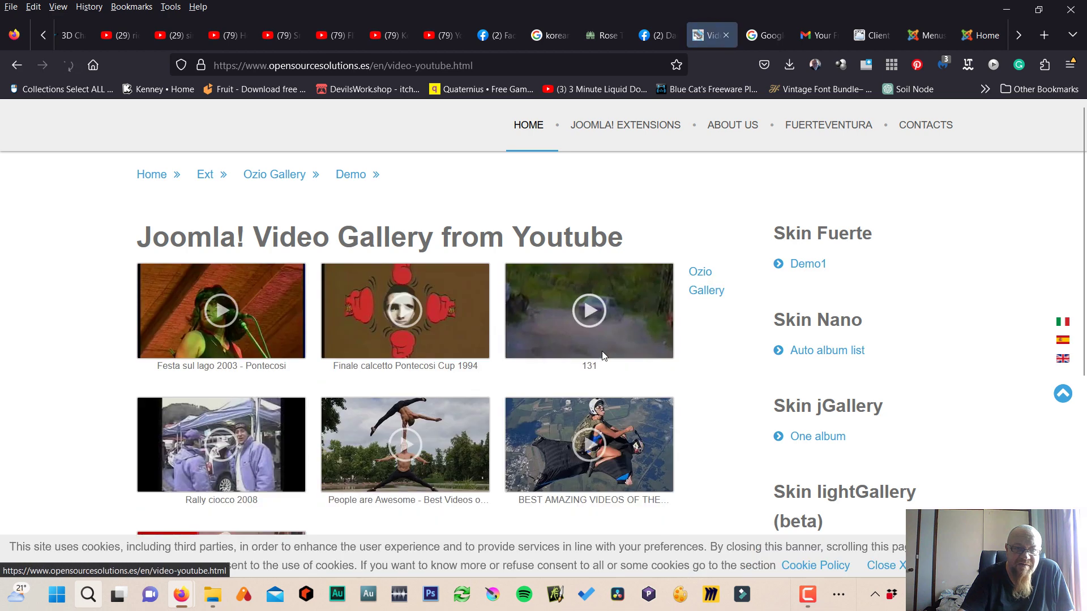
scroll(406, 382, down, 2)
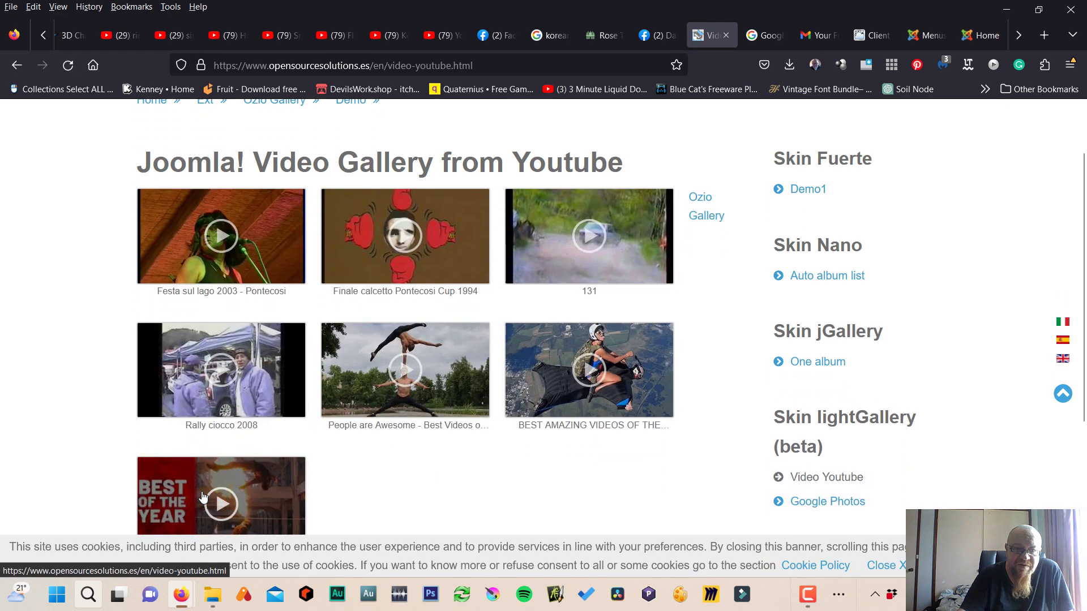
scroll(234, 394, up, 2)
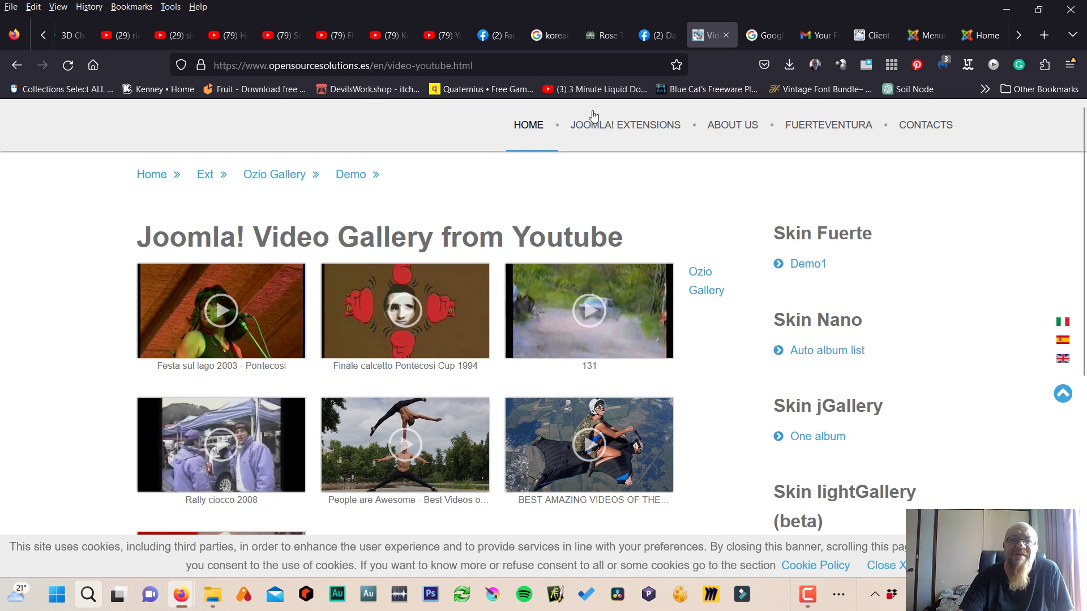
click(19, 67)
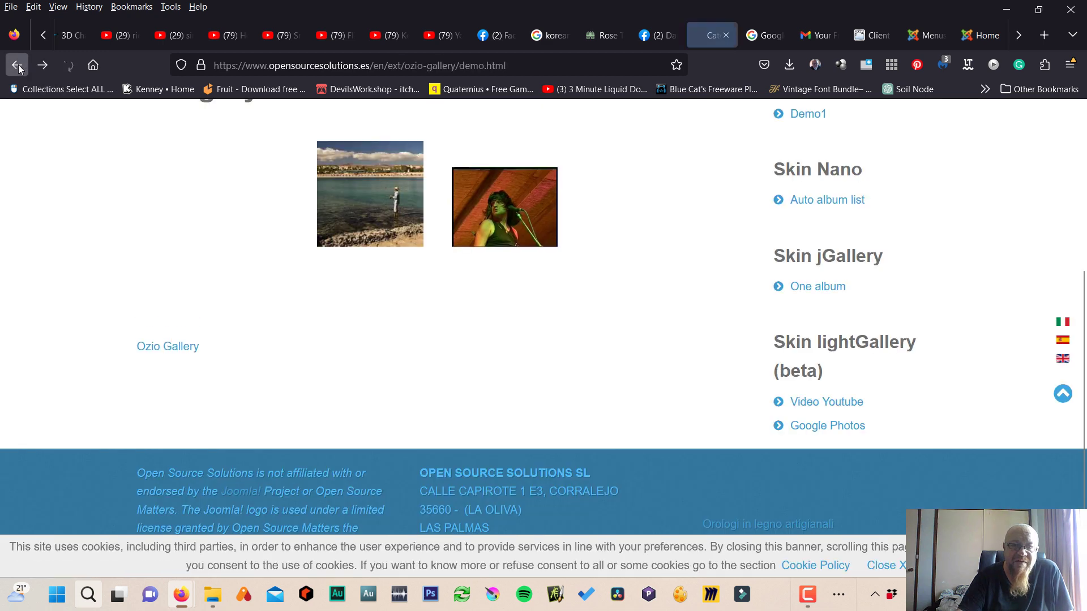
click(18, 67)
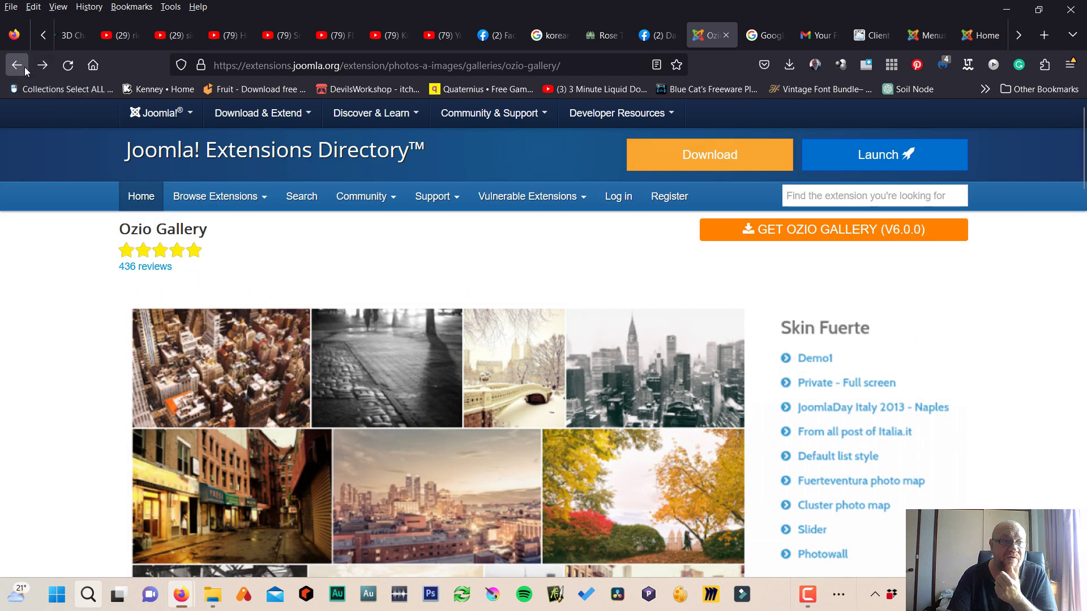
- Back on Top Rated, search for 'virt' and open the VirtueMart extension page
click(25, 69)
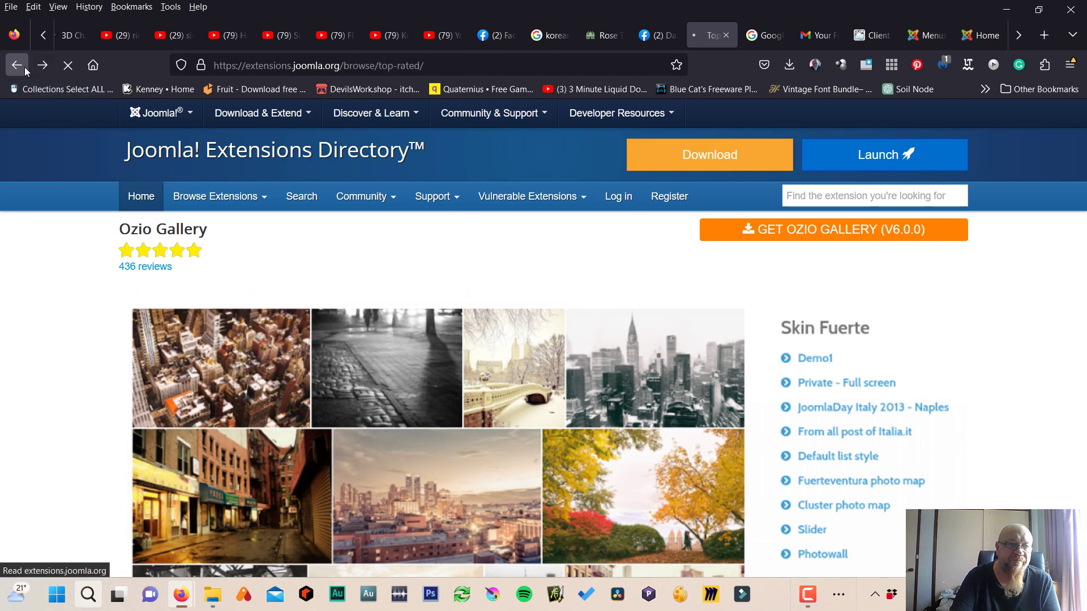
scroll(63, 223, up, 12)
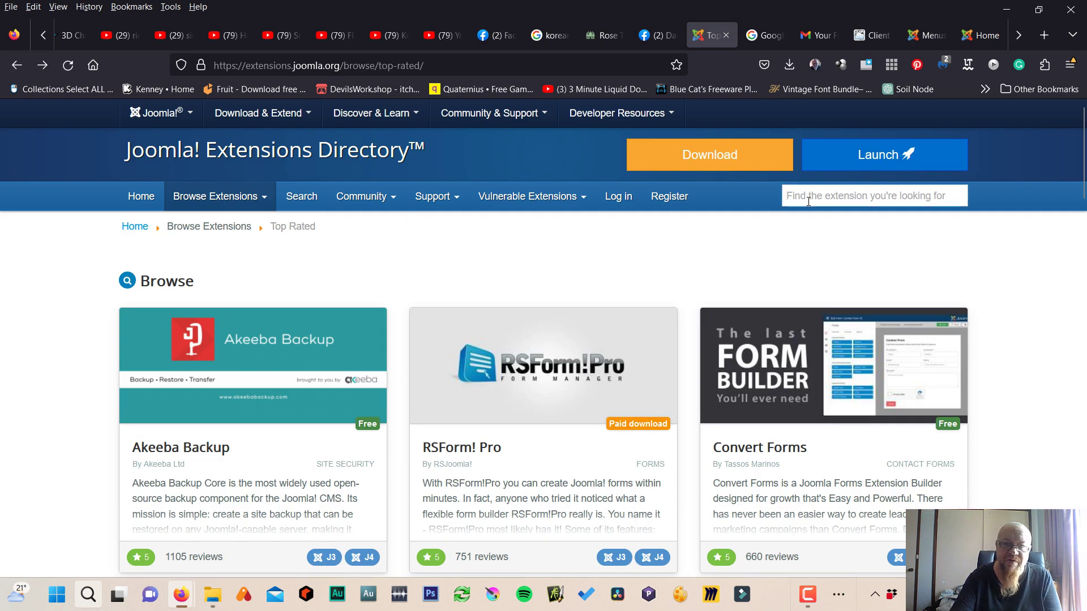
text(virt)
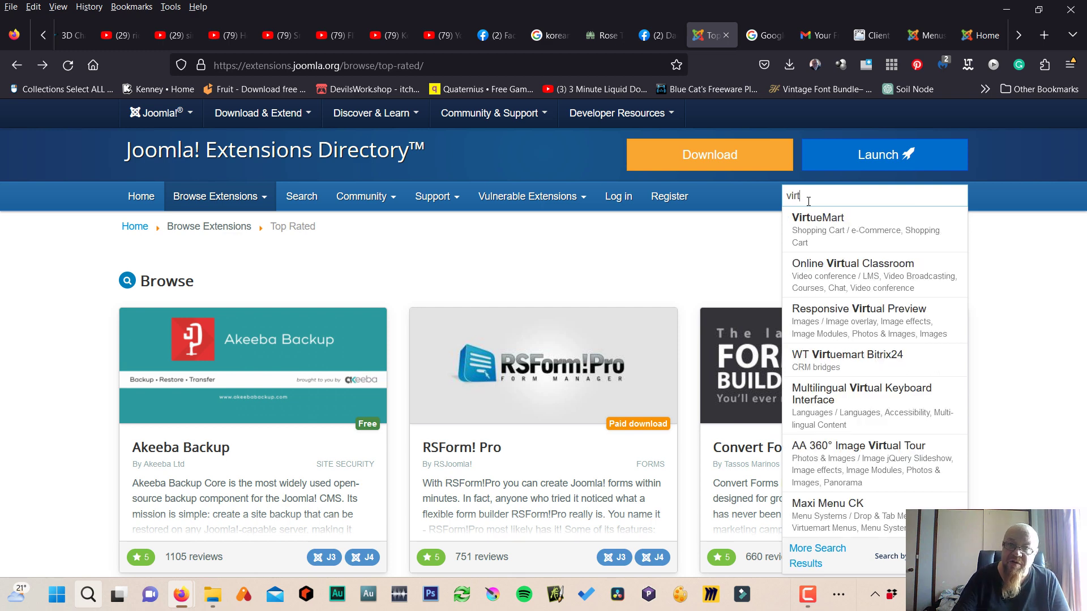
click(824, 223)
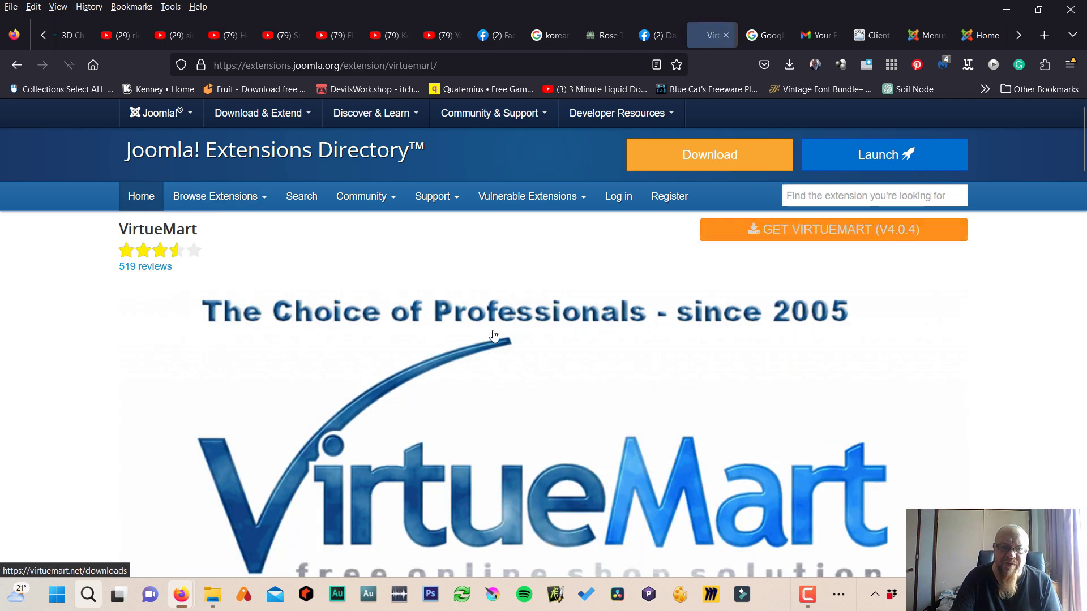
- Cycle VirtueMart's screenshot slider through the product edit view back to the Configuration slide
scroll(447, 359, down, 3)
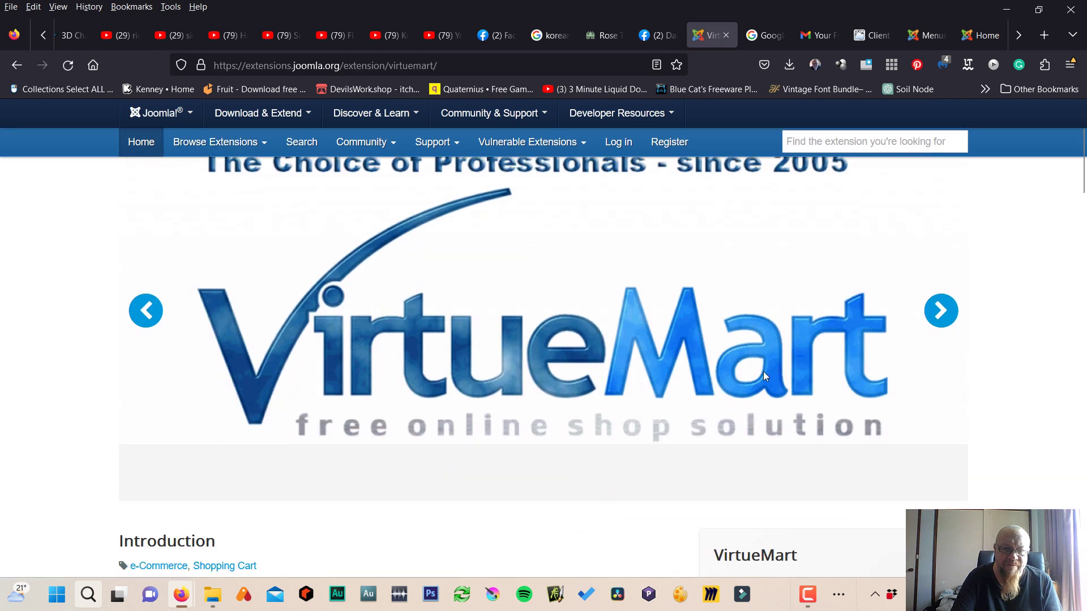
scroll(763, 373, up, 1)
click(942, 391)
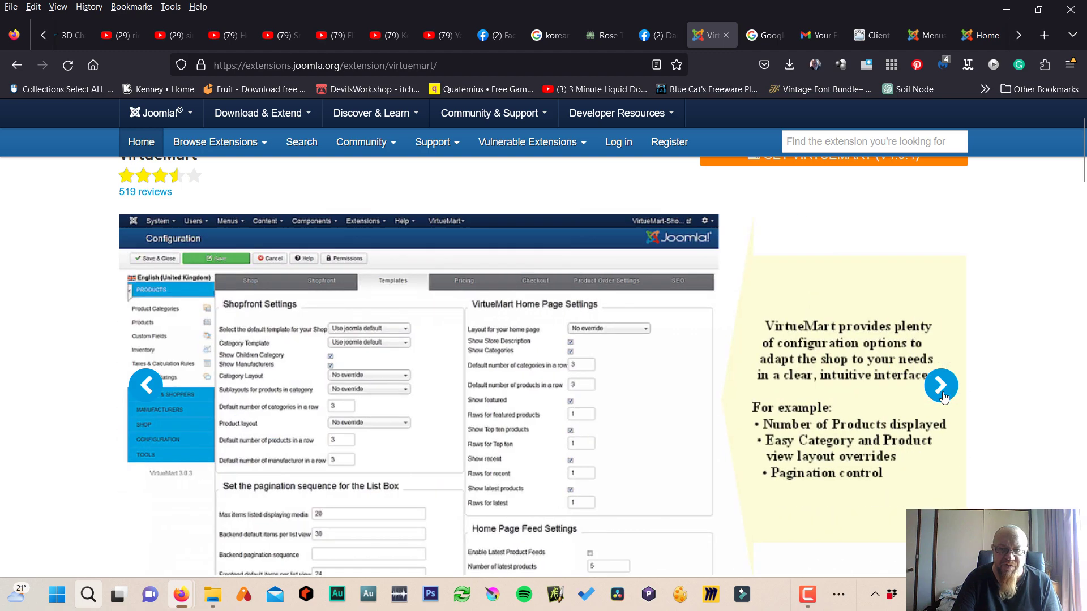
click(943, 395)
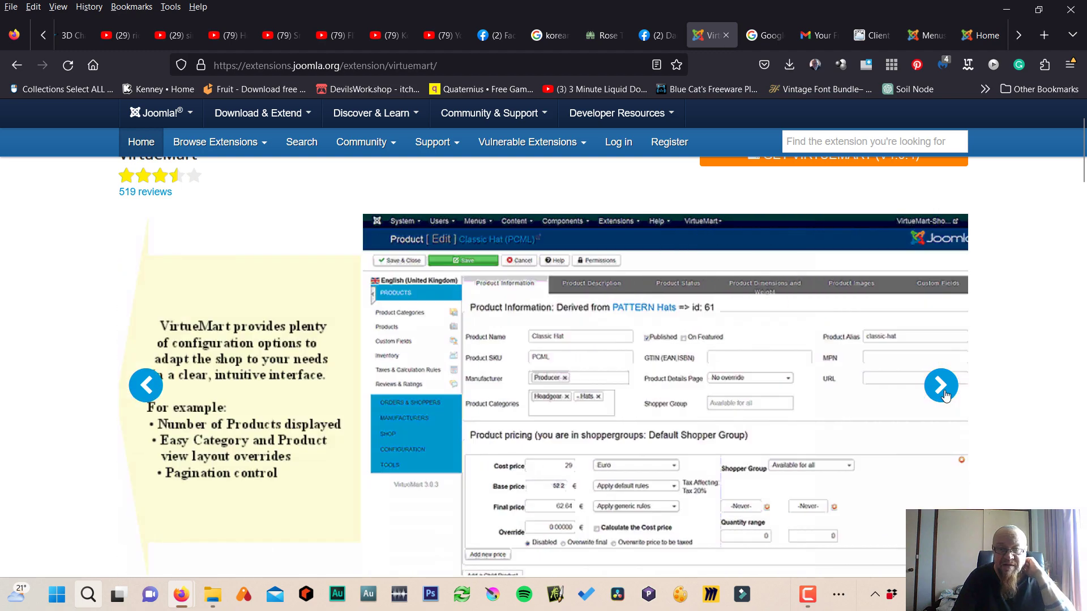
click(942, 394)
click(942, 393)
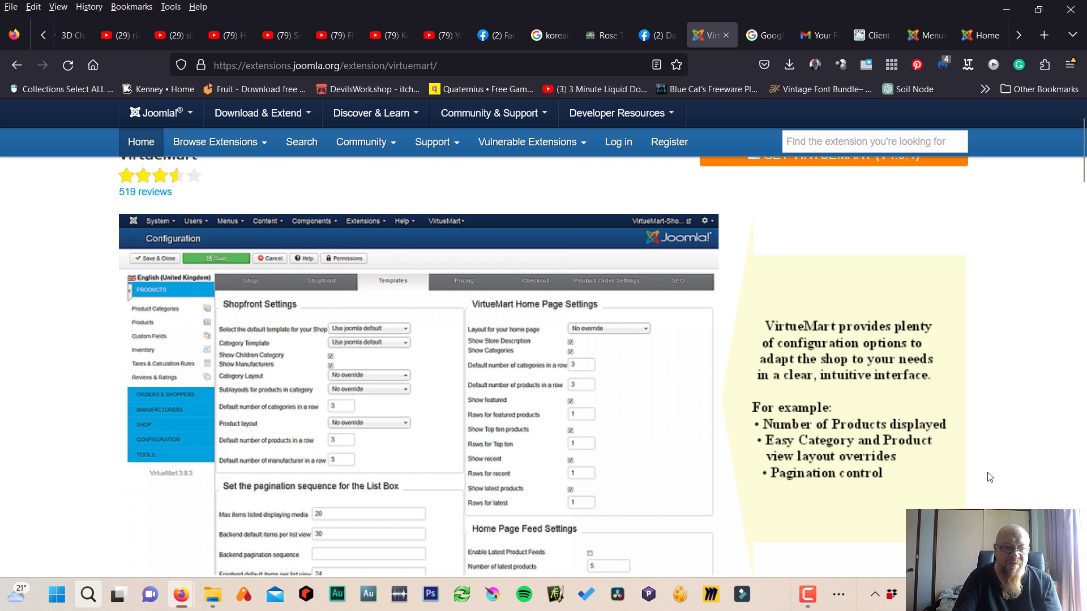
- Scroll through VirtueMart's feature list: inventory, pricing, multi-currency and SEF/SEO support
scroll(985, 474, down, 5)
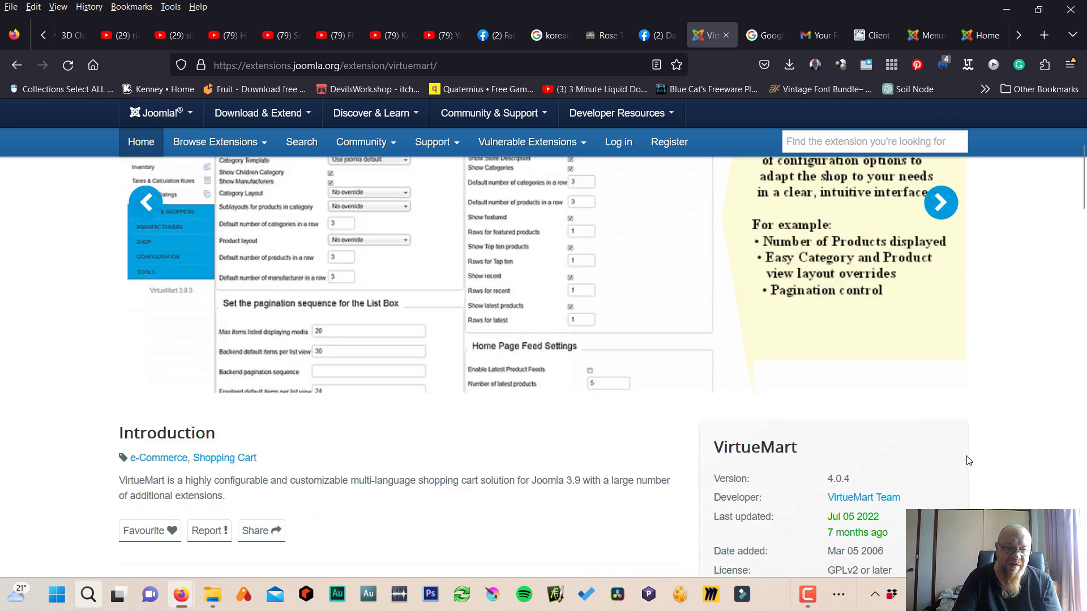
scroll(316, 432, down, 2)
scroll(104, 388, down, 2)
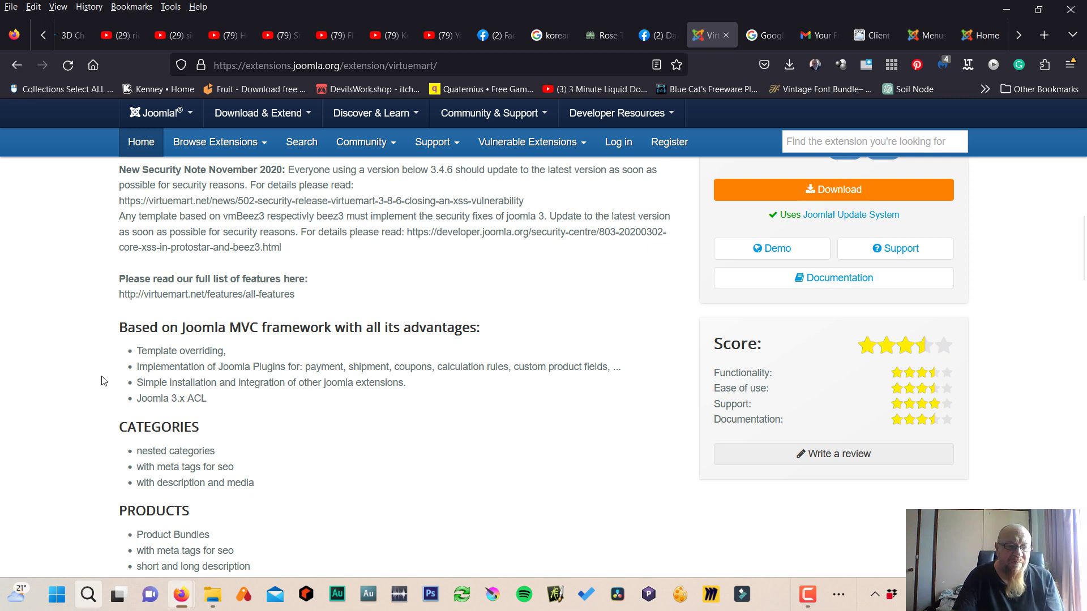
scroll(104, 381, down, 6)
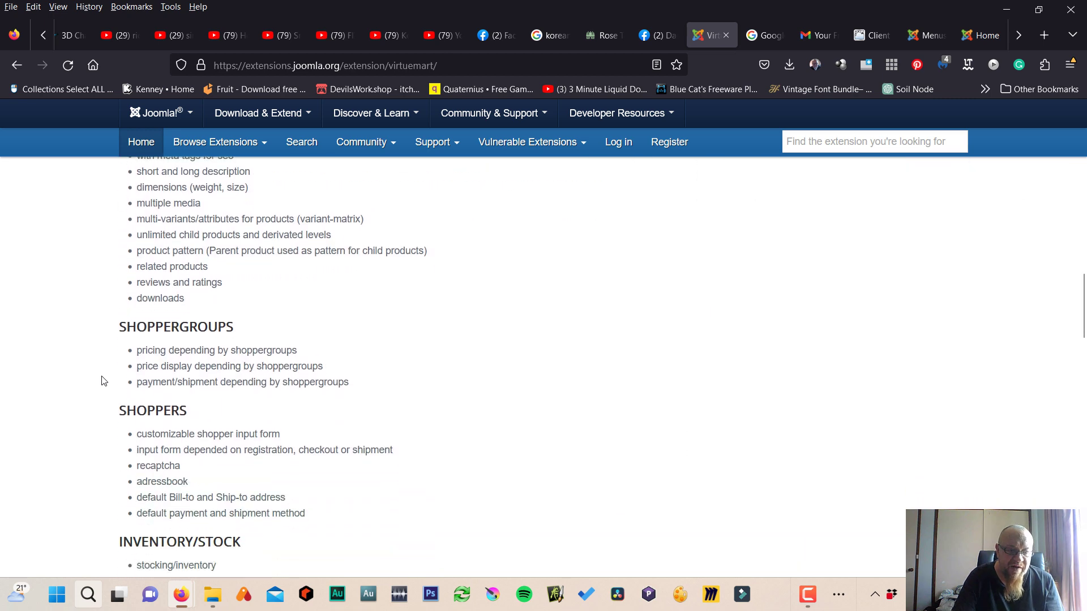
scroll(104, 381, down, 3)
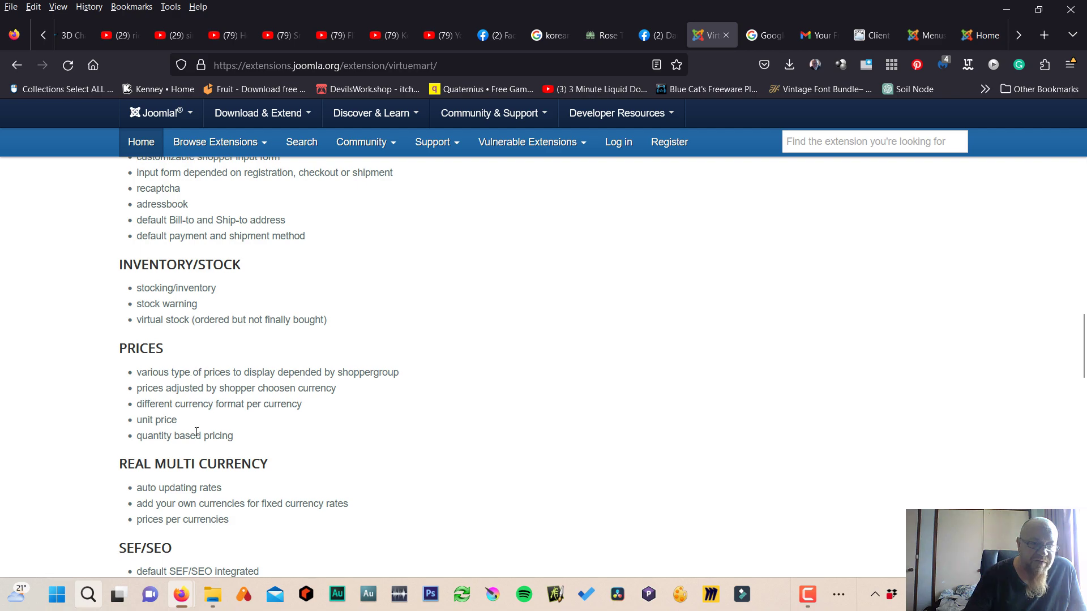
scroll(196, 432, down, 1)
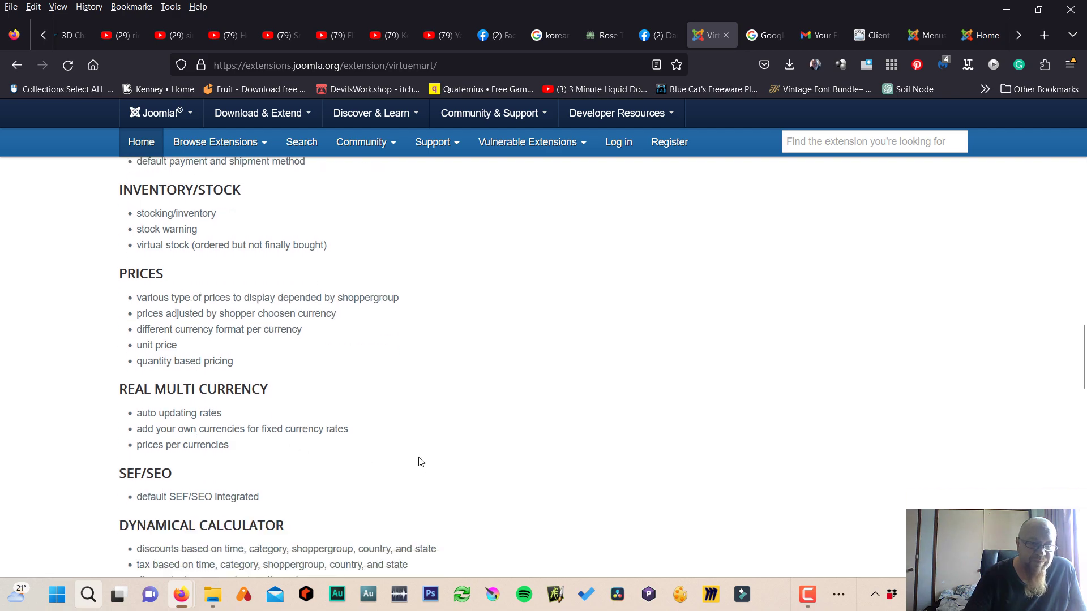
scroll(425, 462, up, 15)
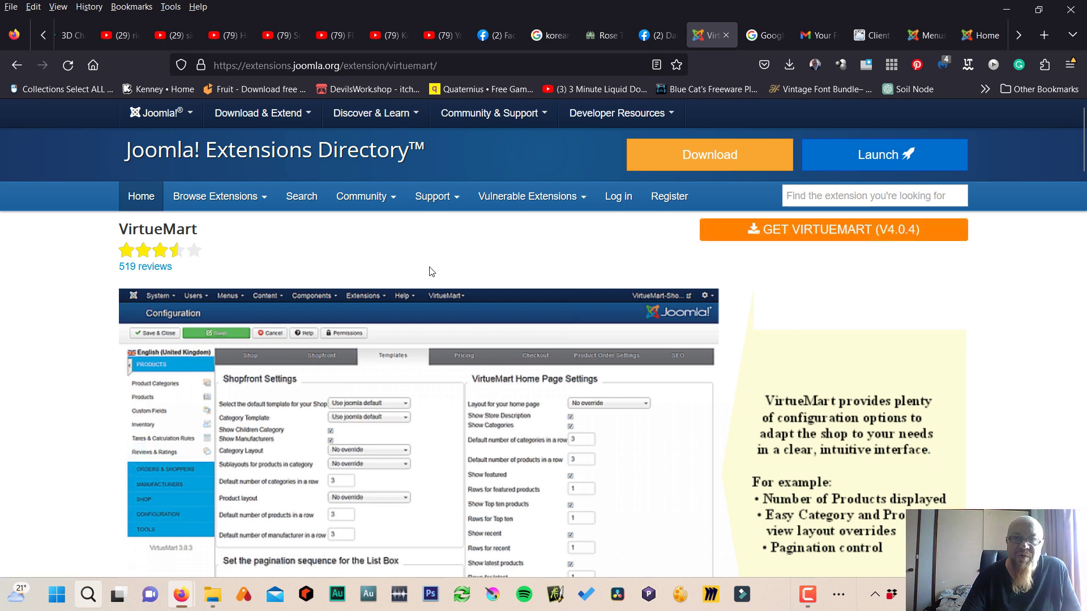
- Glance at the Gmail site-launch email, then return to admin and browse the Extensions menu
click(819, 35)
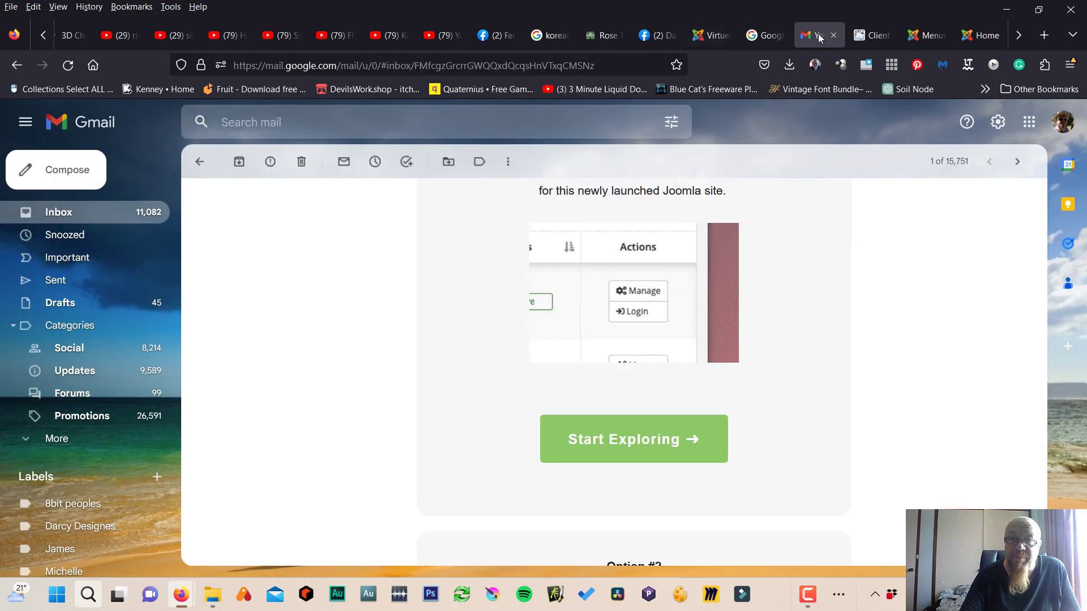
click(928, 36)
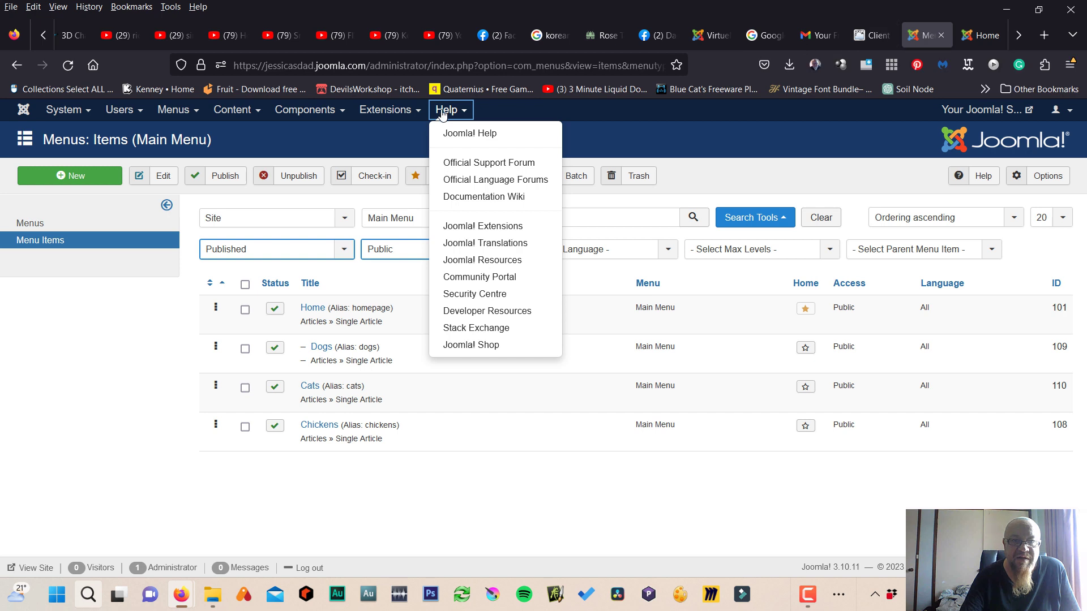
click(388, 112)
mouse_move(389, 134)
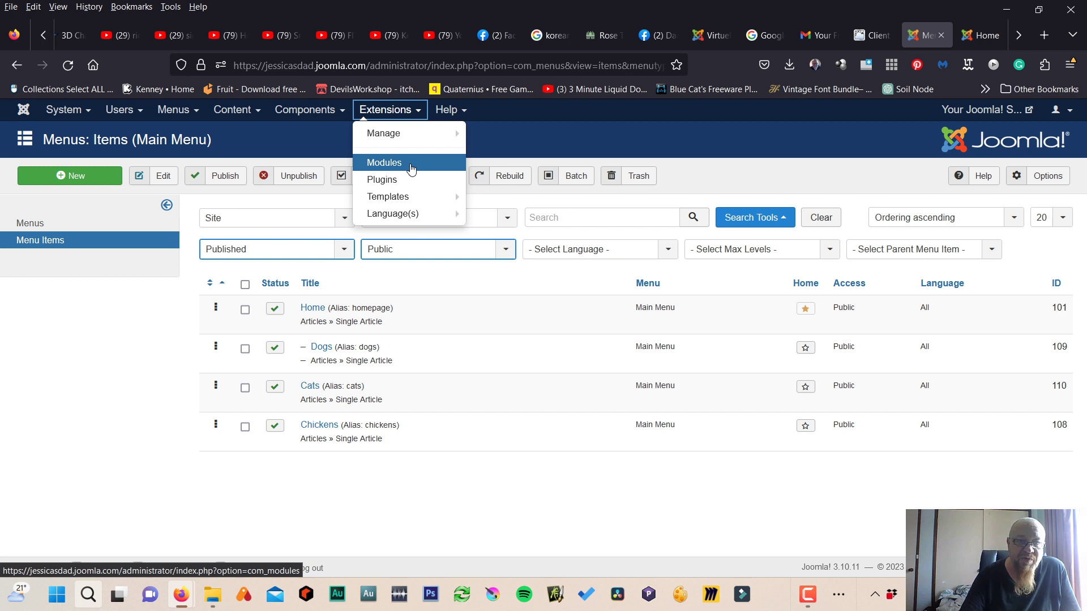
mouse_move(424, 134)
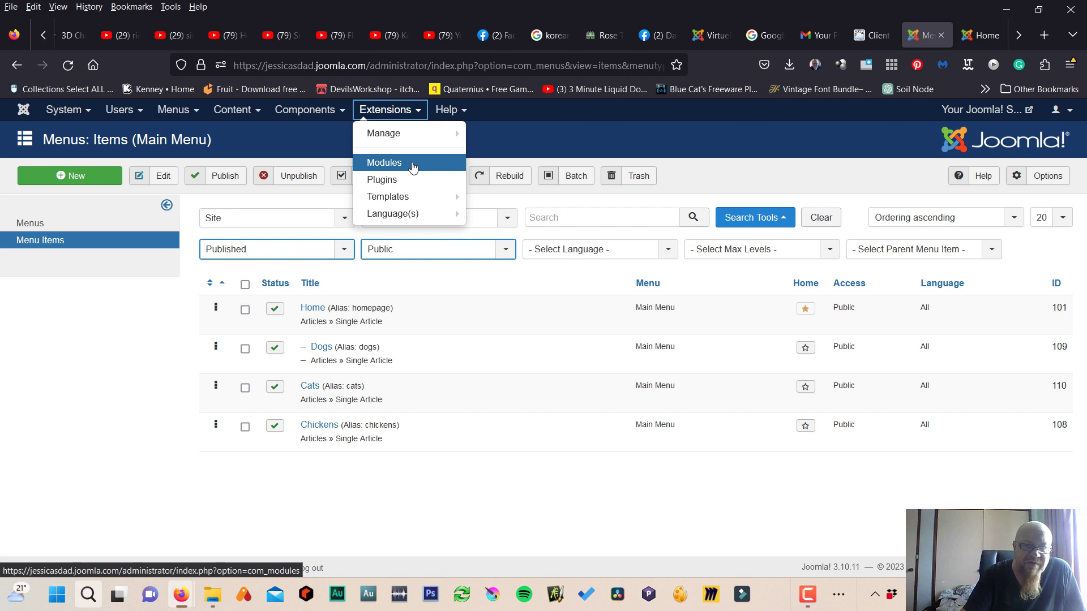
- Browse the administrator's Components menu and its list of site components
click(315, 112)
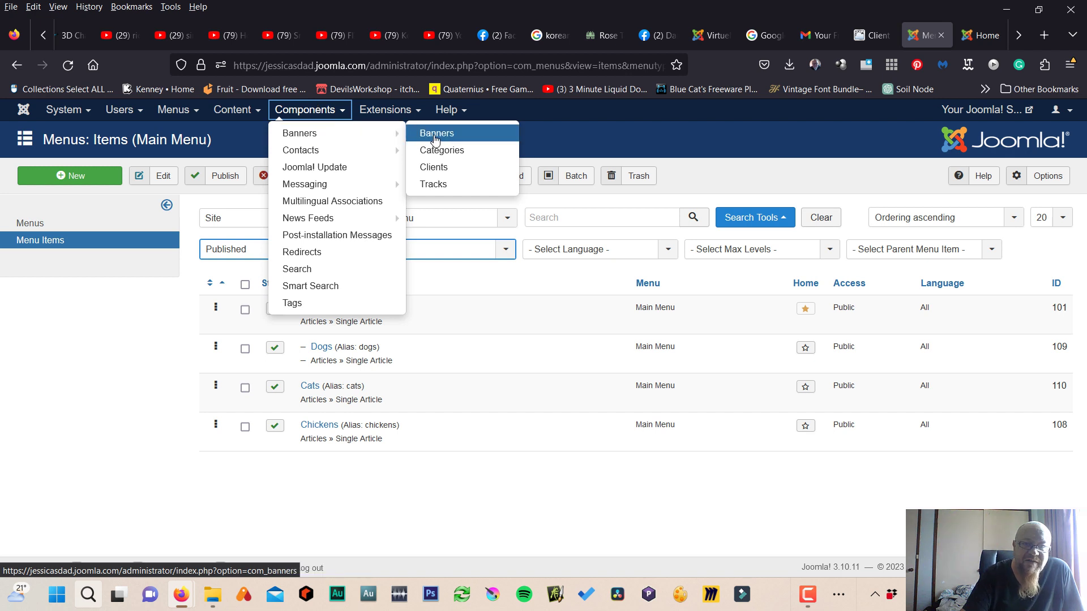
mouse_move(348, 149)
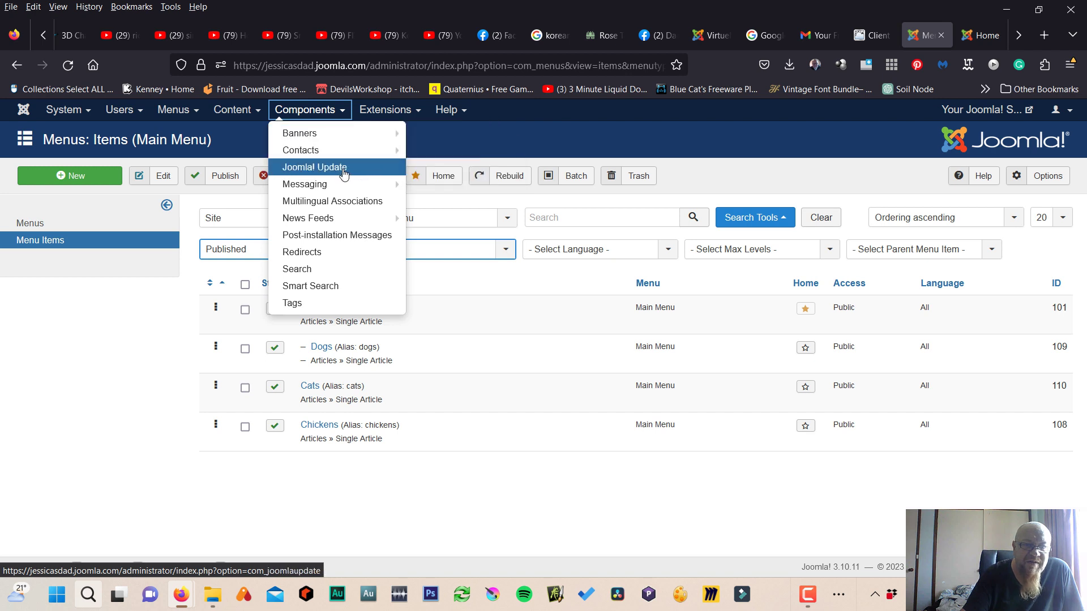
mouse_move(351, 191)
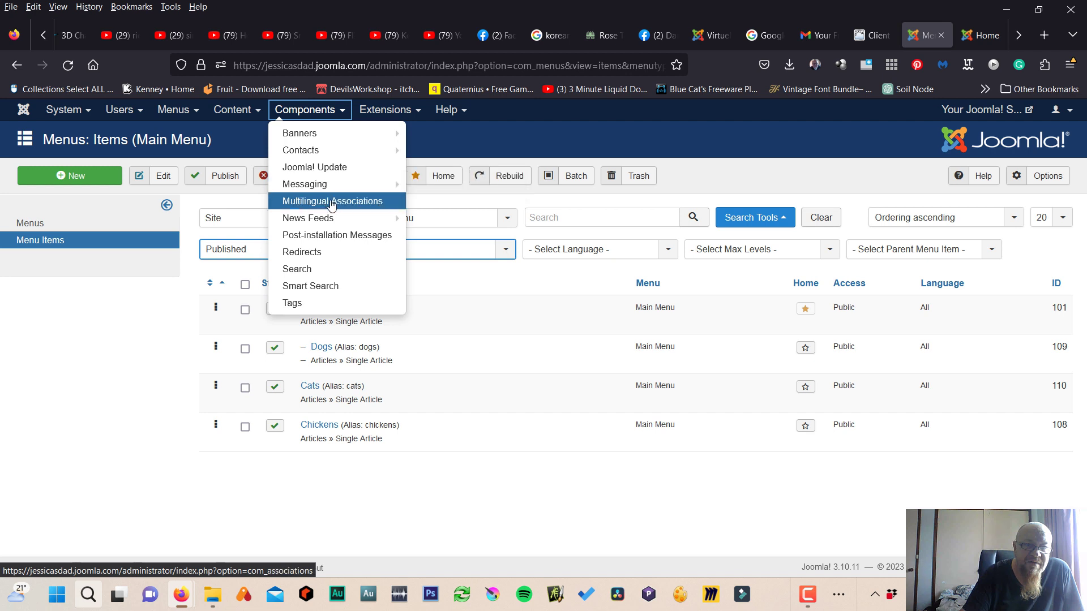
click(224, 110)
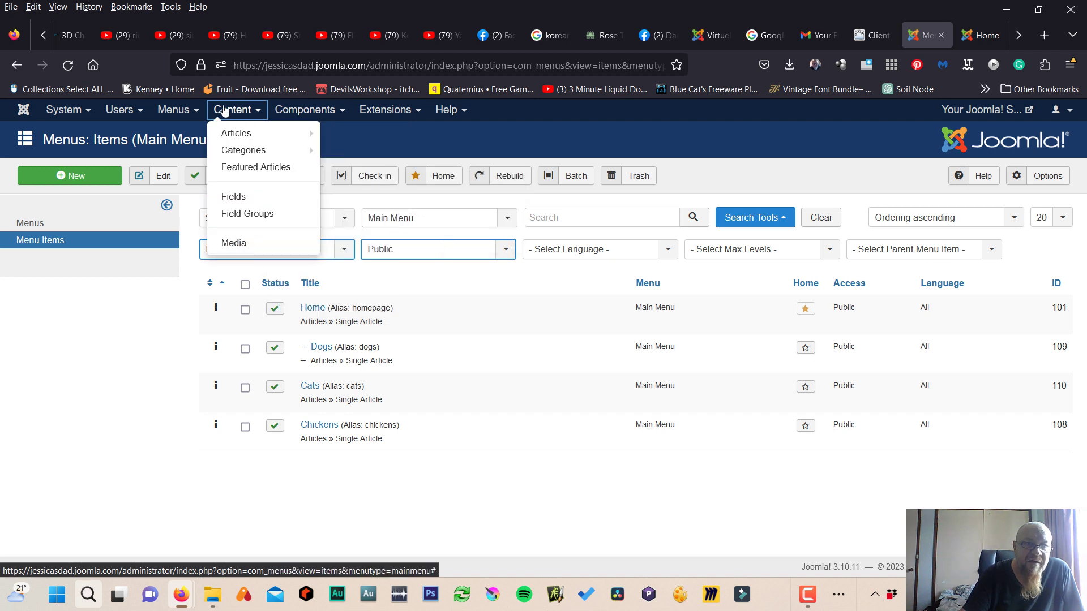
mouse_move(237, 139)
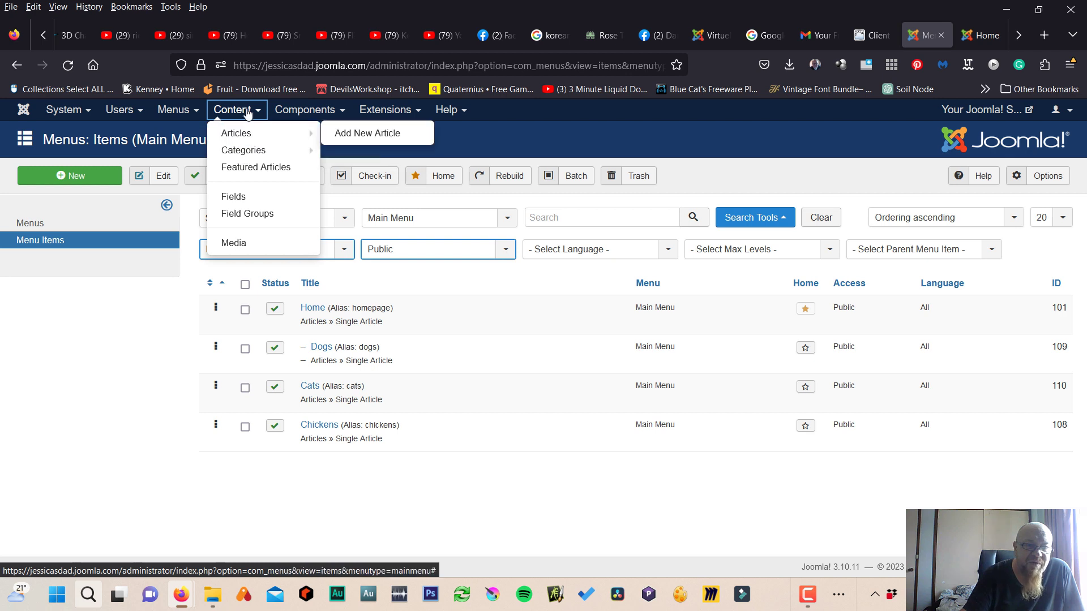
click(195, 115)
click(232, 110)
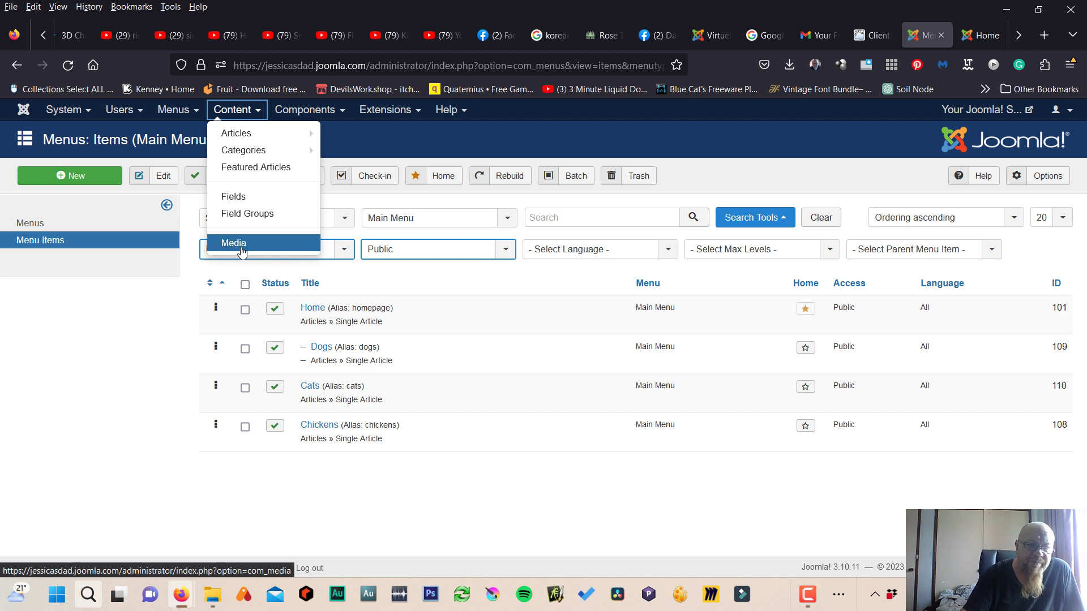
click(184, 111)
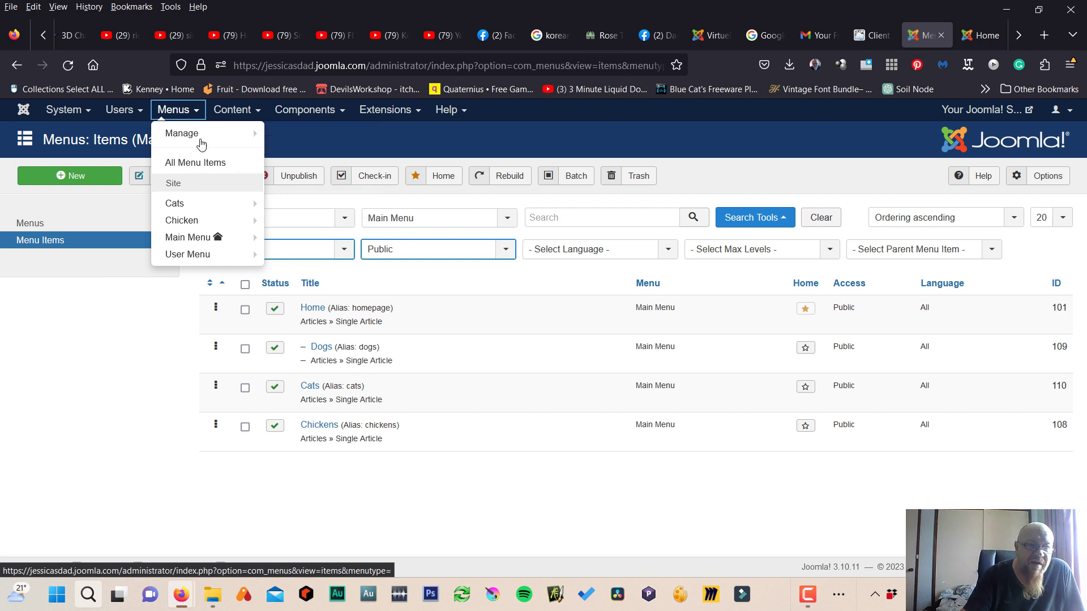
click(229, 110)
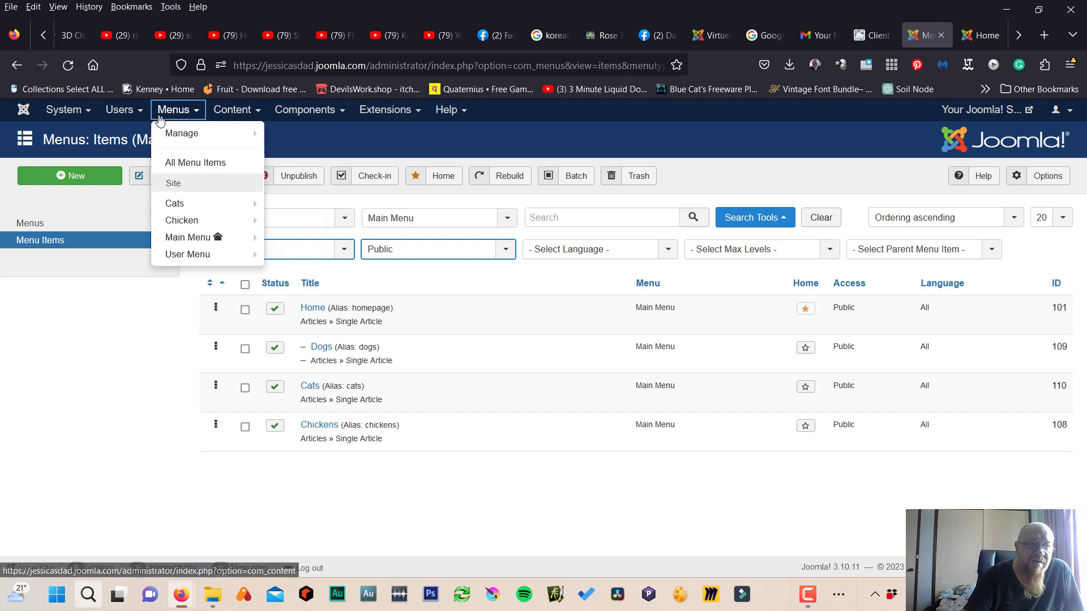
click(141, 113)
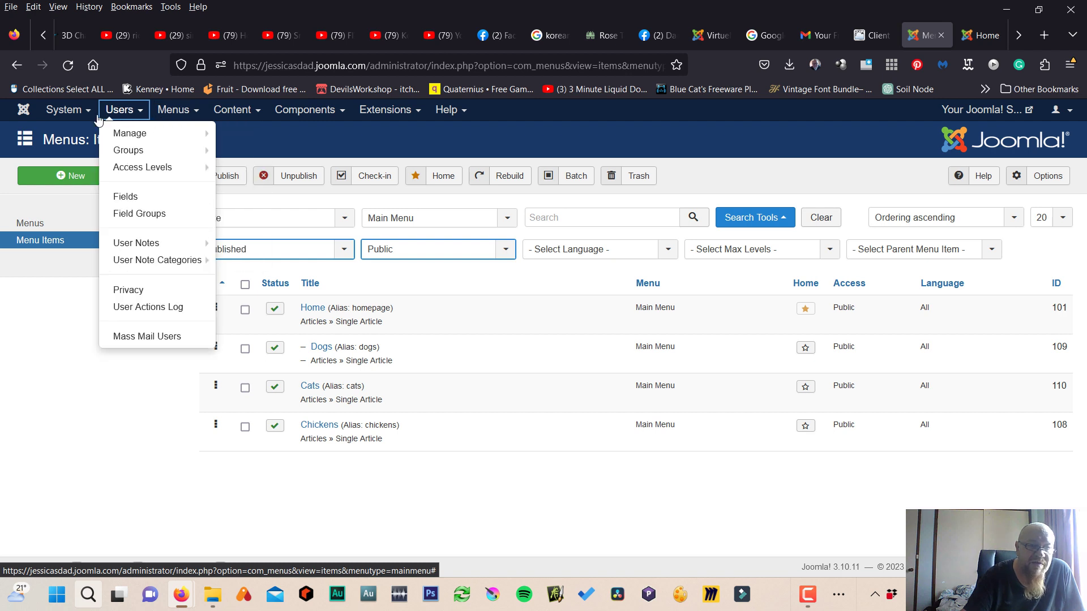
mouse_move(73, 118)
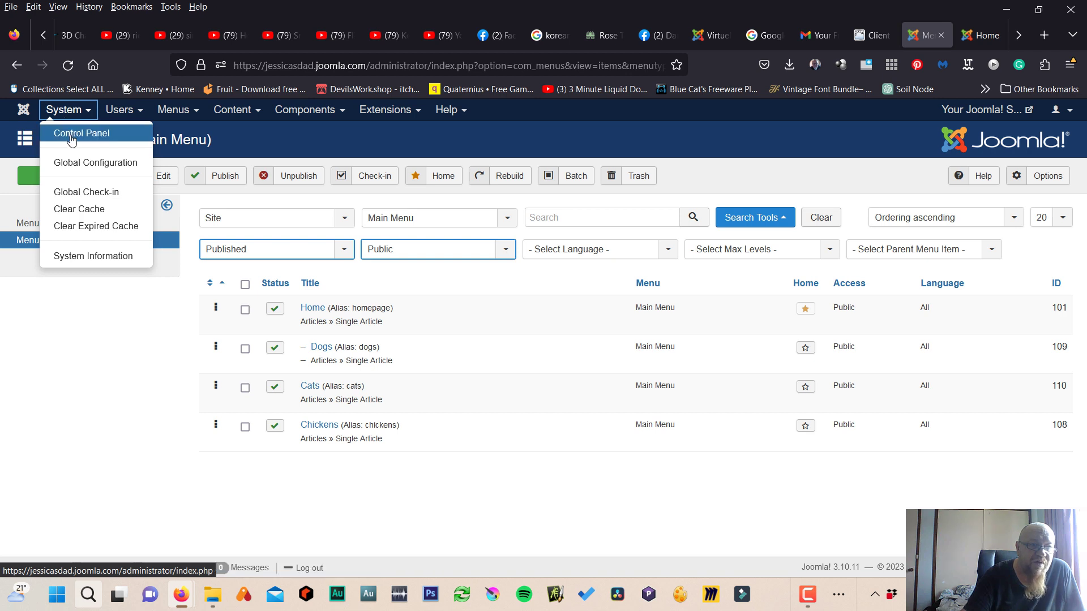
- Open the Control Panel, scan its dashboard, then open System Information
click(72, 139)
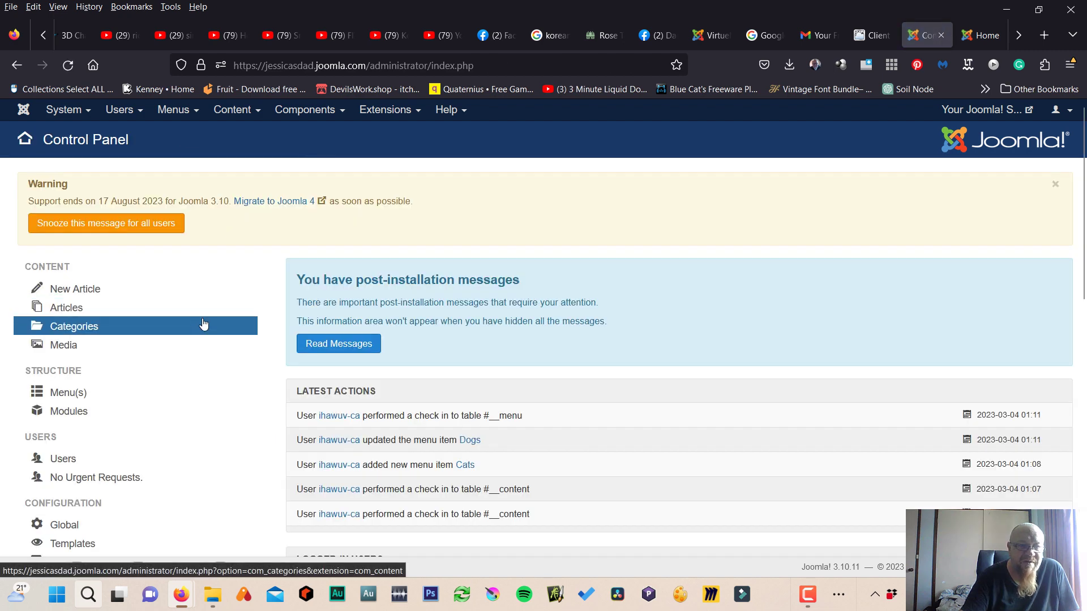
scroll(207, 308, down, 4)
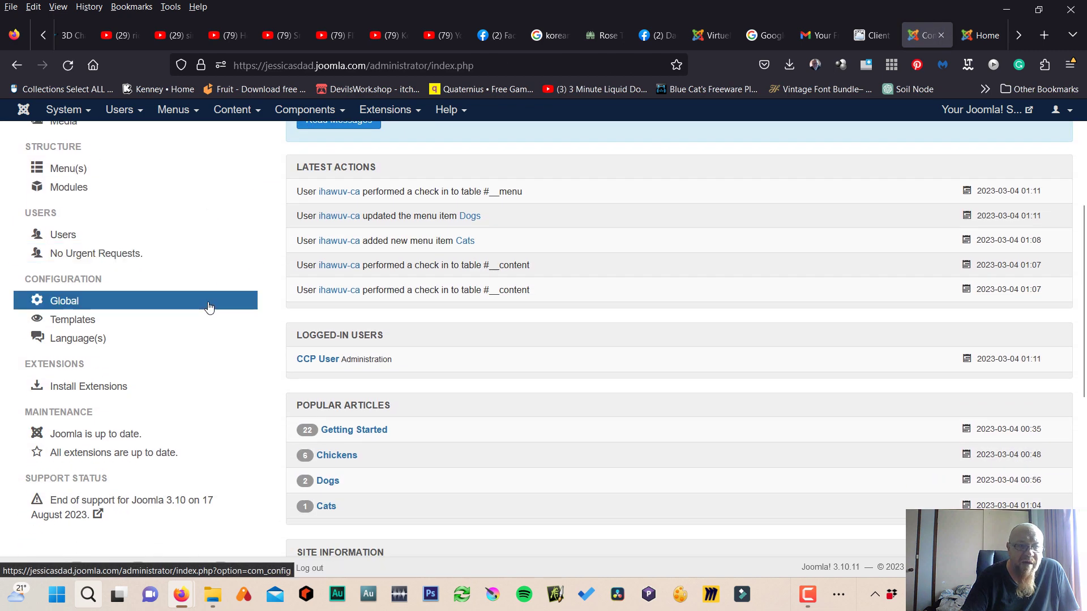
scroll(208, 305, up, 4)
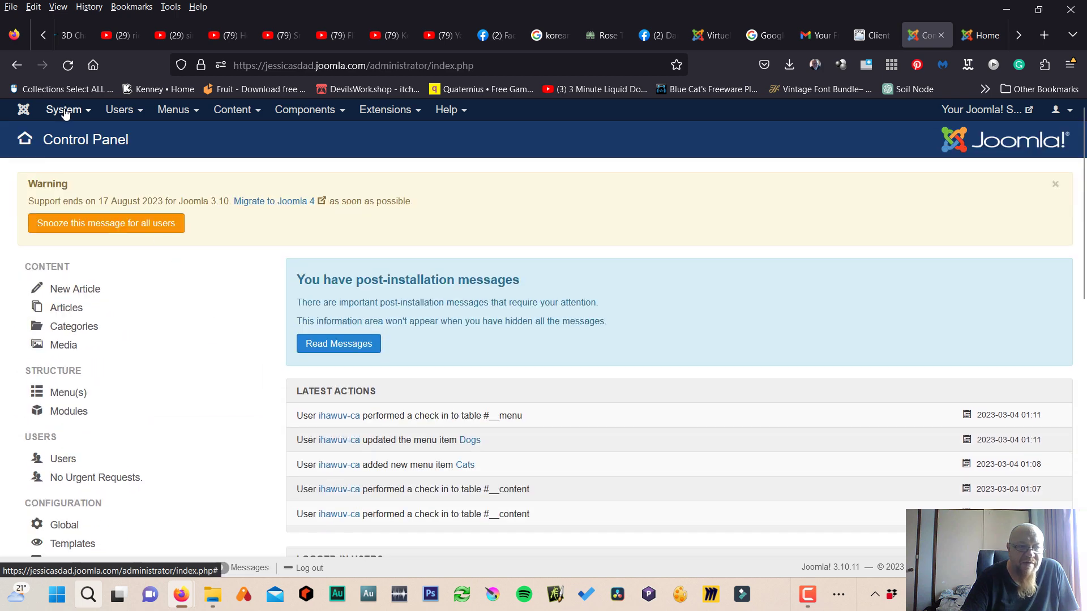
scroll(224, 192, down, 4)
scroll(223, 194, up, 4)
click(85, 113)
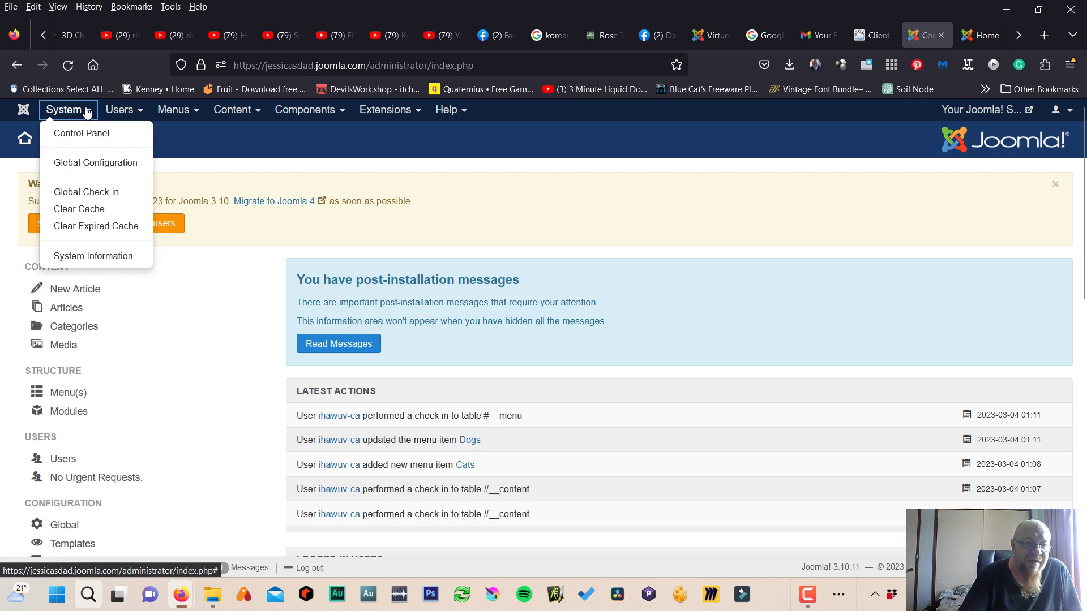
click(82, 254)
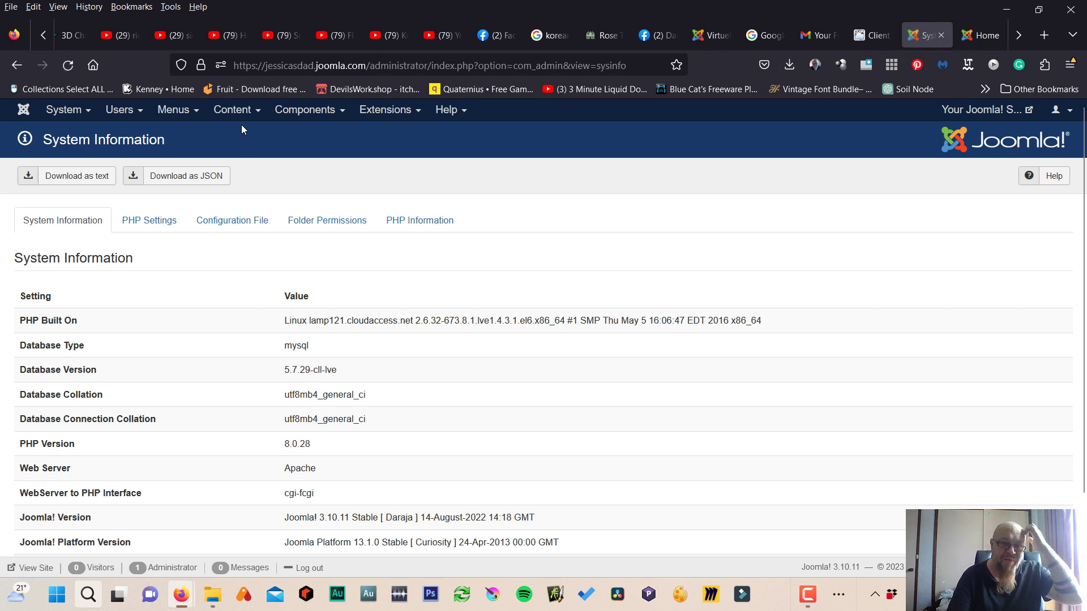
- Tour the System, Users, Menus and Content dropdowns, then open the live site in a new tab
click(82, 112)
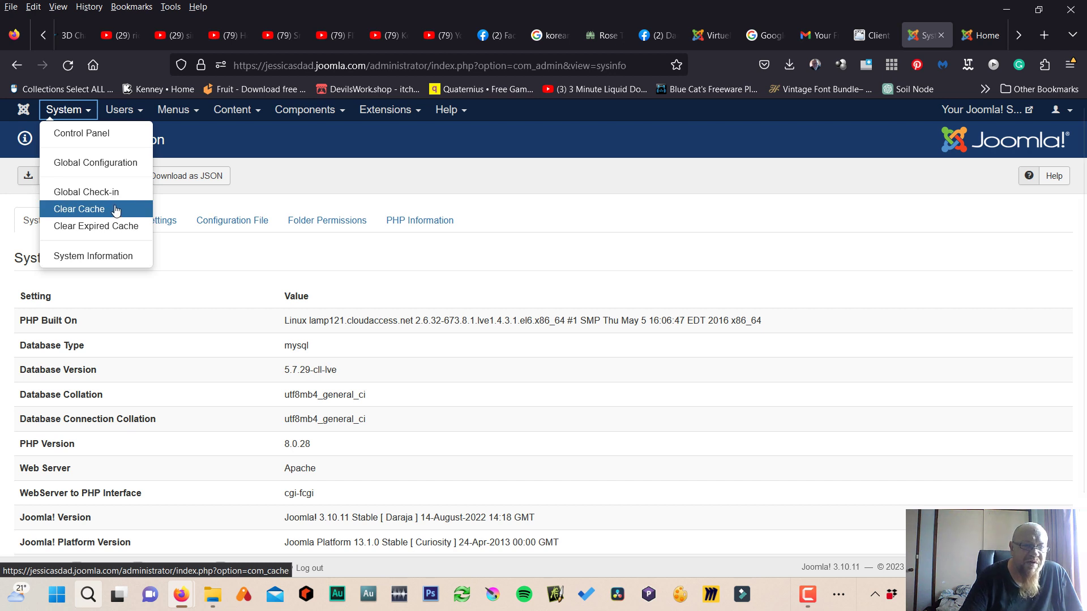
click(134, 113)
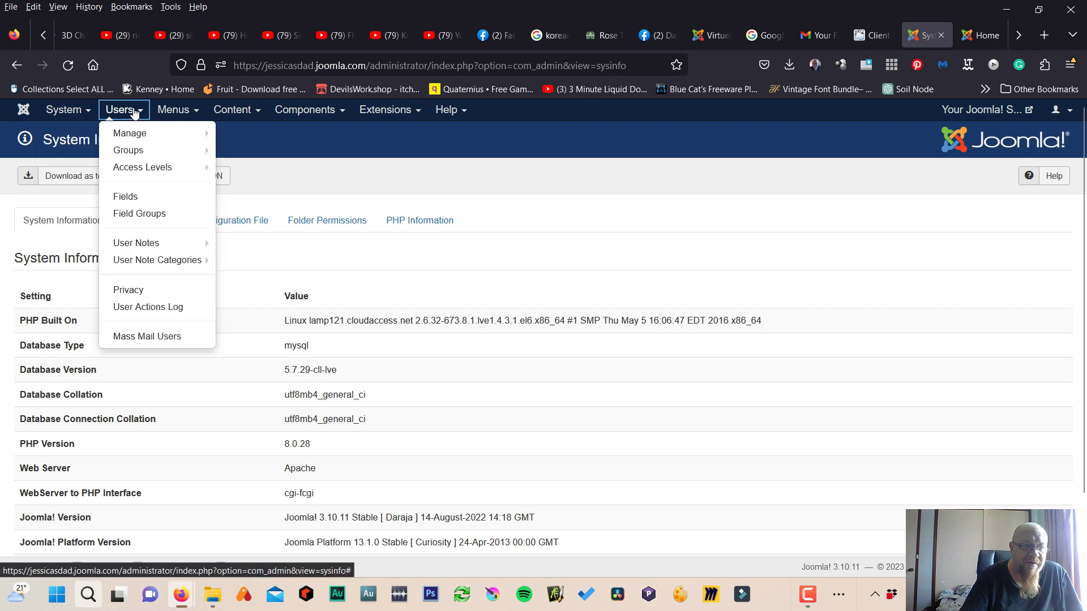
click(160, 111)
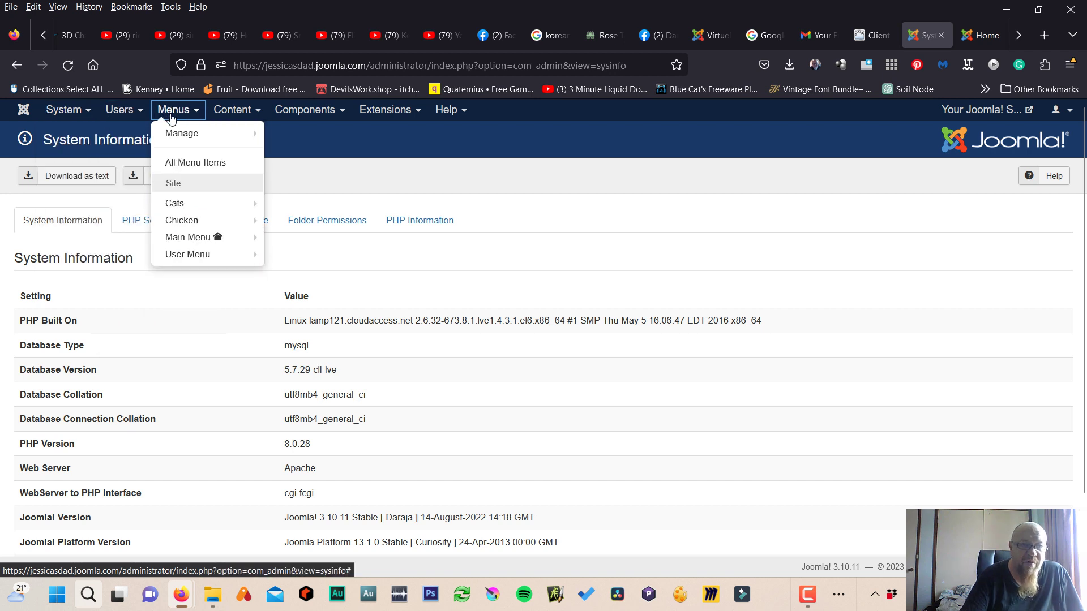
click(222, 117)
click(192, 115)
click(736, 143)
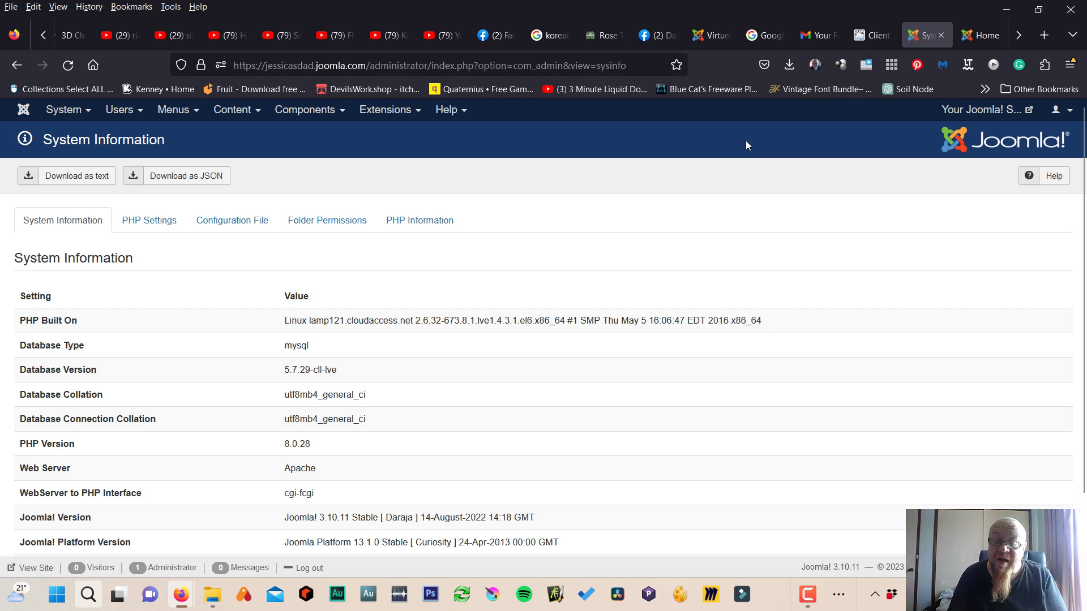
click(1000, 116)
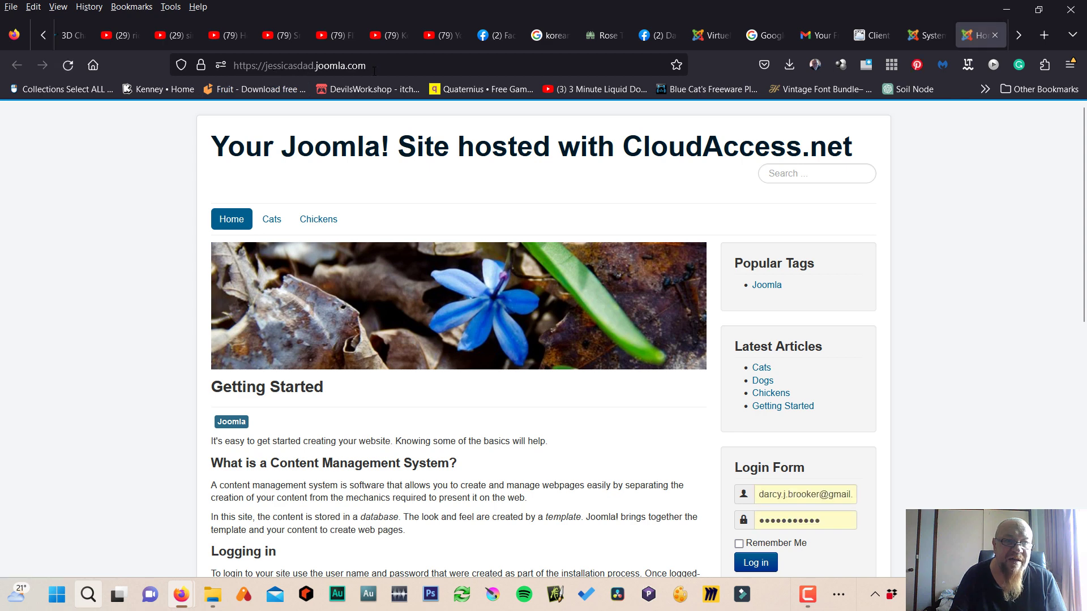
- Check the live site's URL in the address bar while the Getting Started front page is shown
click(234, 66)
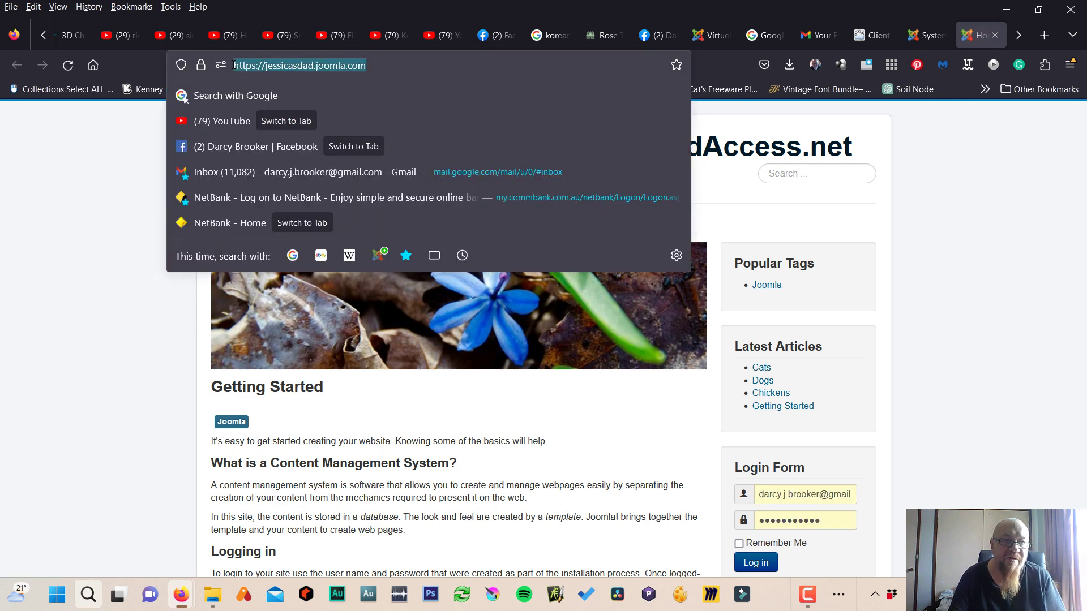
click(947, 213)
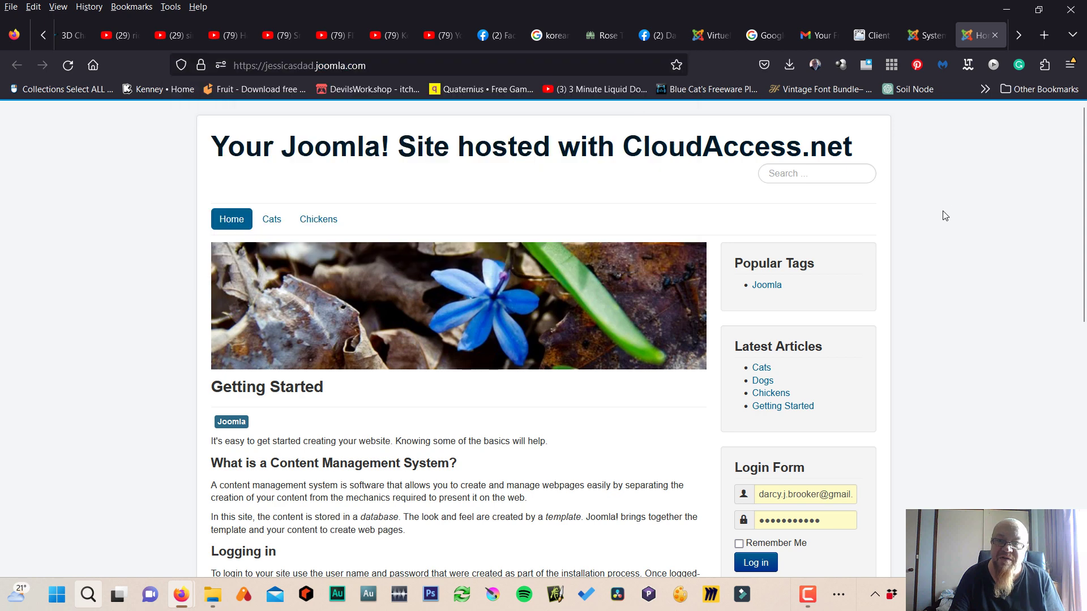